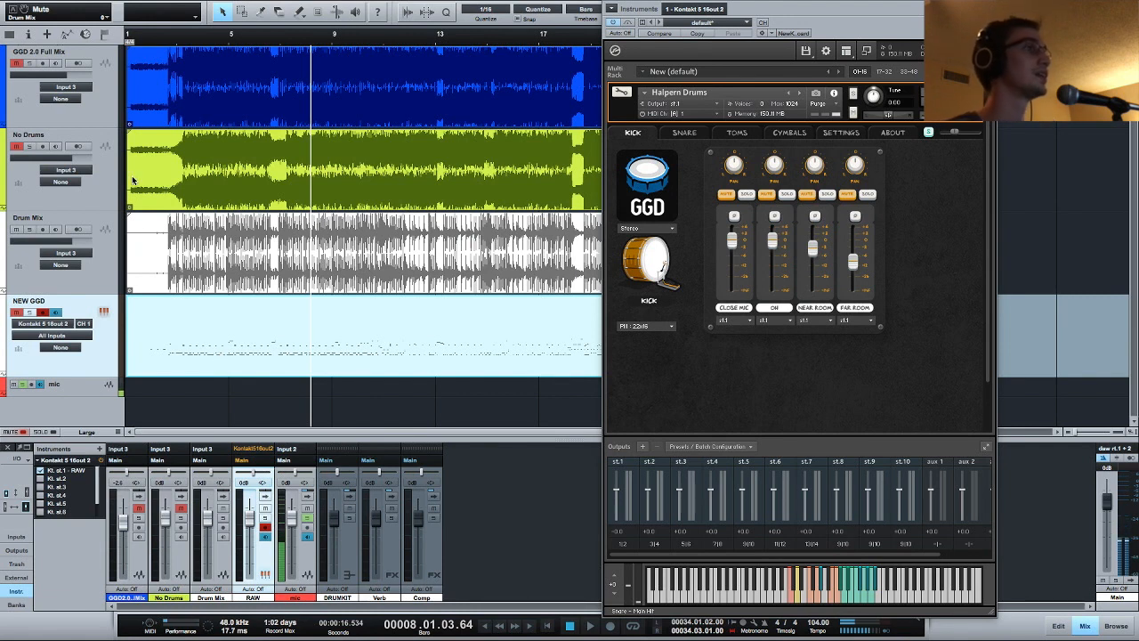
# Solo the Drum Mix track and play it back from around bar 2
pyautogui.click(167, 46)
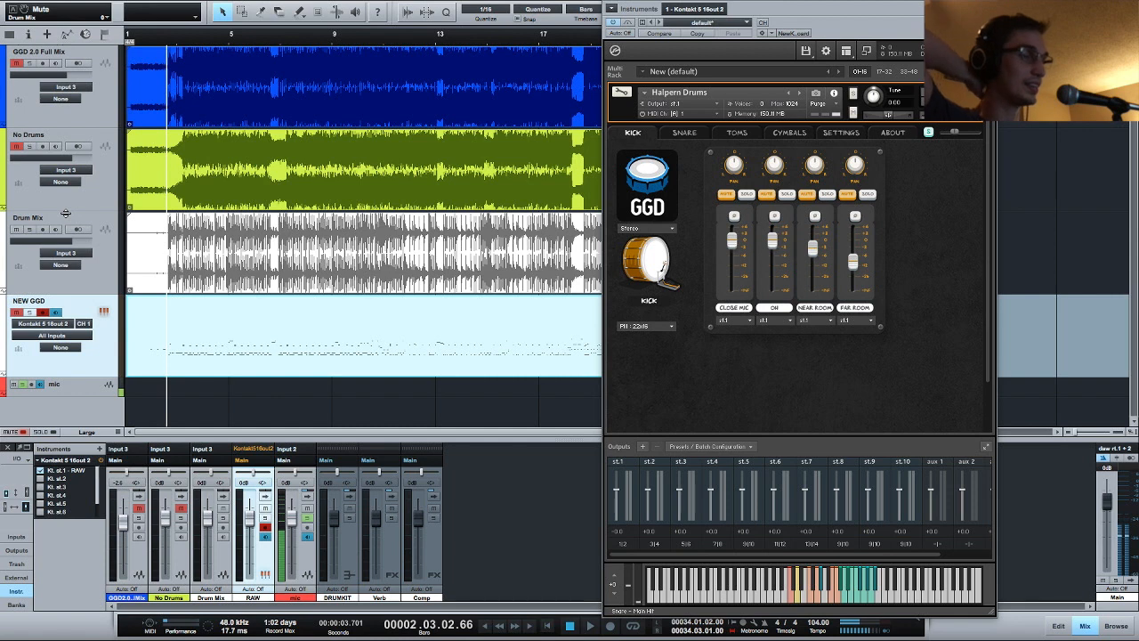
pyautogui.click(159, 45)
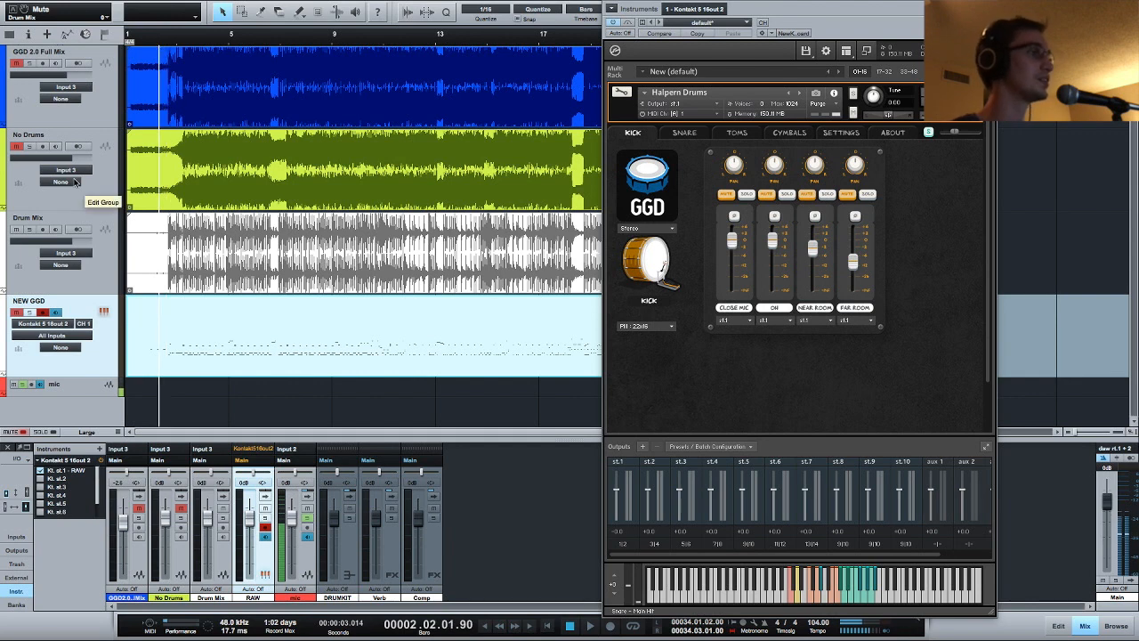
pyautogui.click(33, 239)
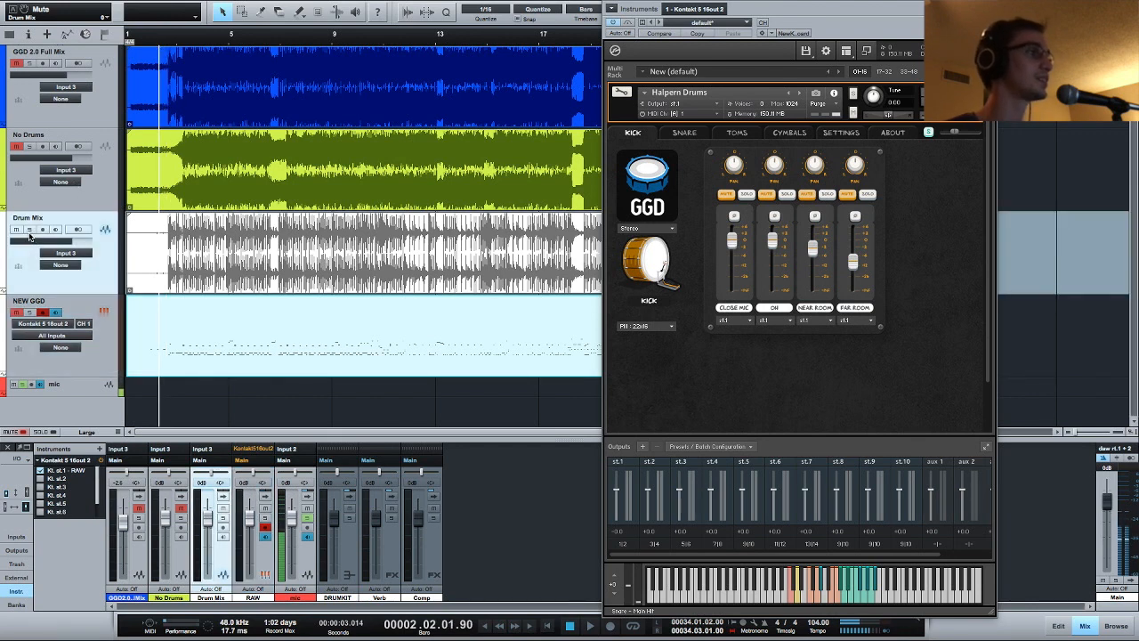
pyautogui.press('space')
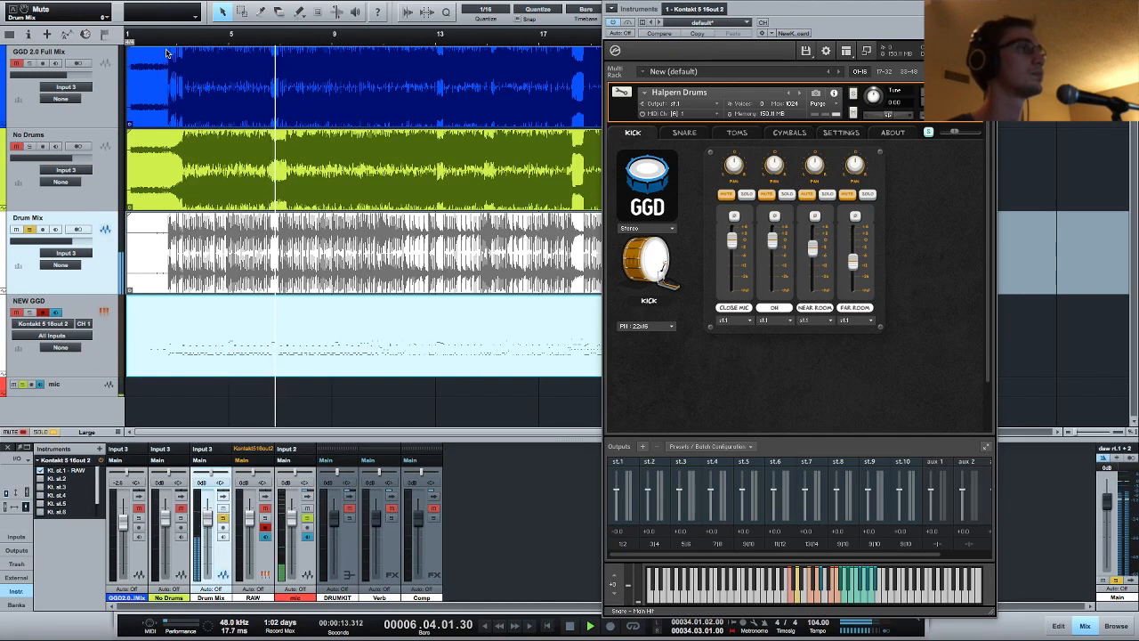
# Mute the Drum Mix track, unmute the NEW GGD track and return the playhead to bar 2
pyautogui.click(16, 230)
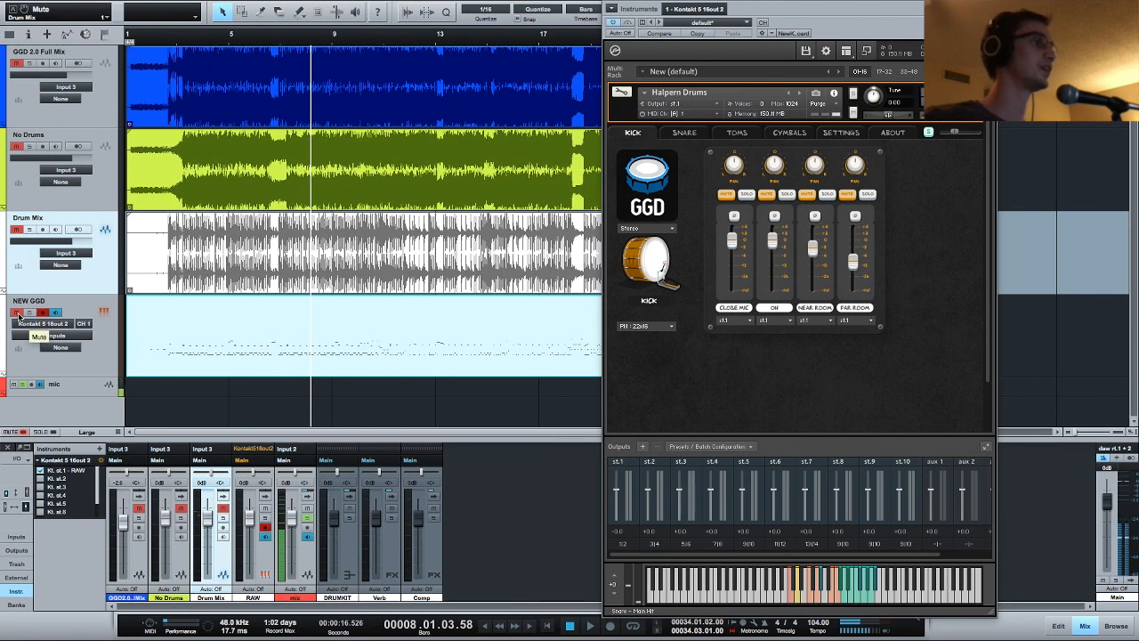
pyautogui.click(159, 42)
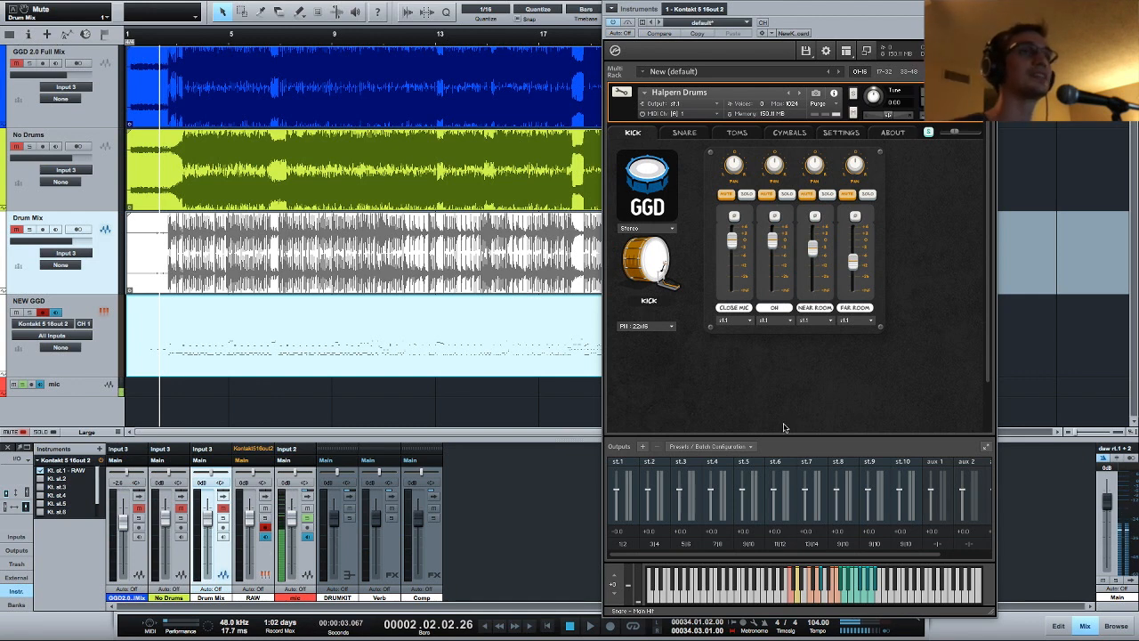
# Look through the snare, toms and cymbals pages of the Halpern Drums kit, and close the instrument window
pyautogui.click(691, 136)
pyautogui.click(738, 132)
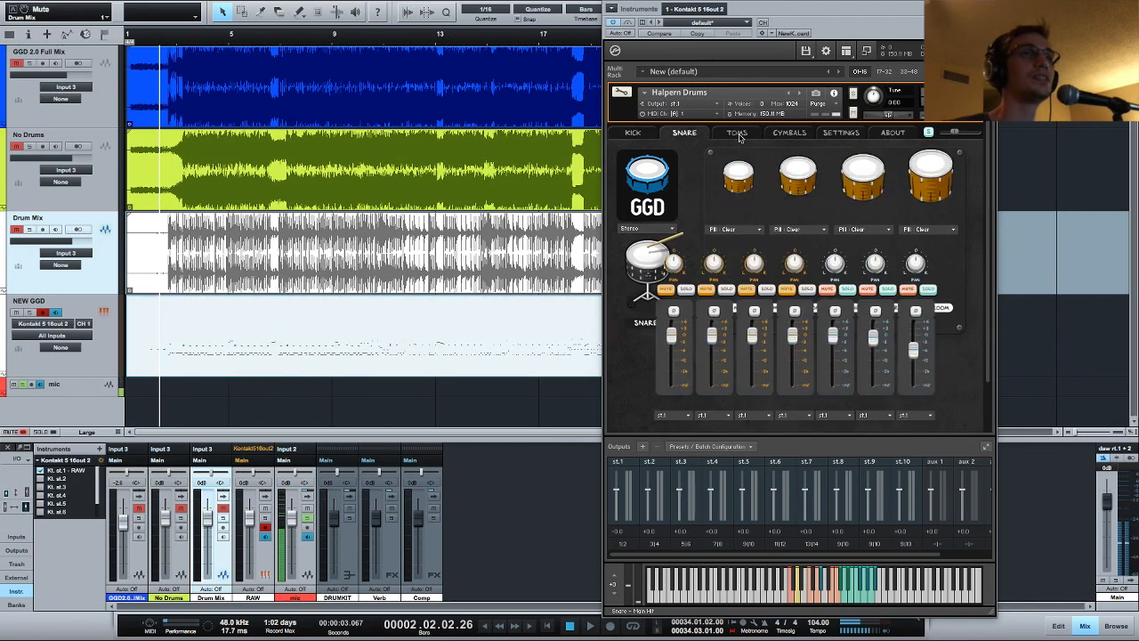
pyautogui.click(792, 134)
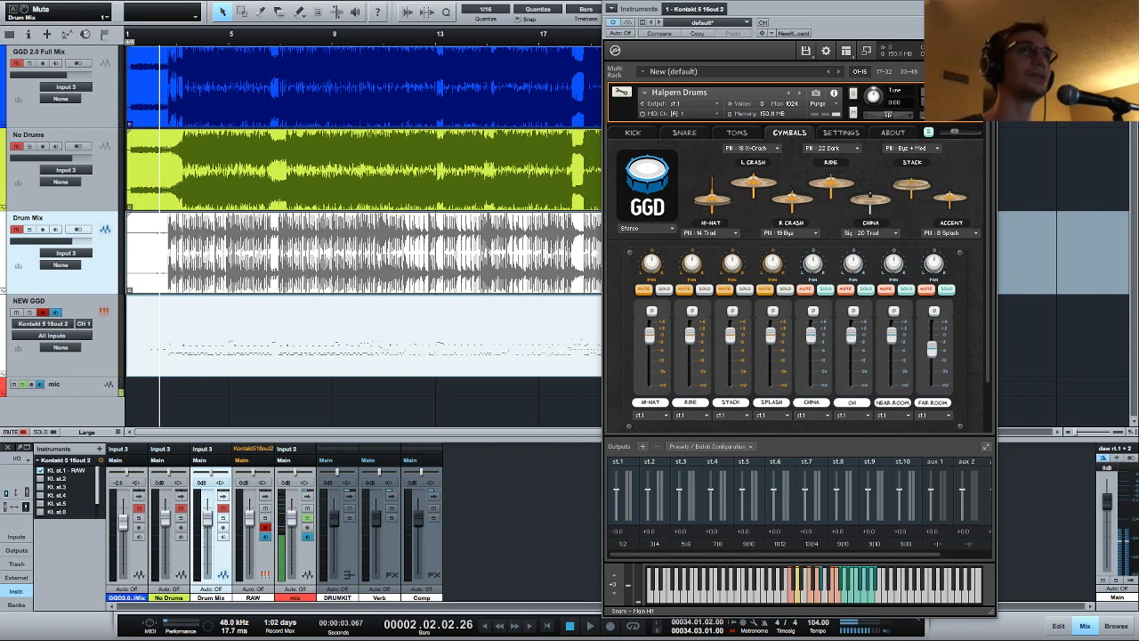
pyautogui.click(989, 9)
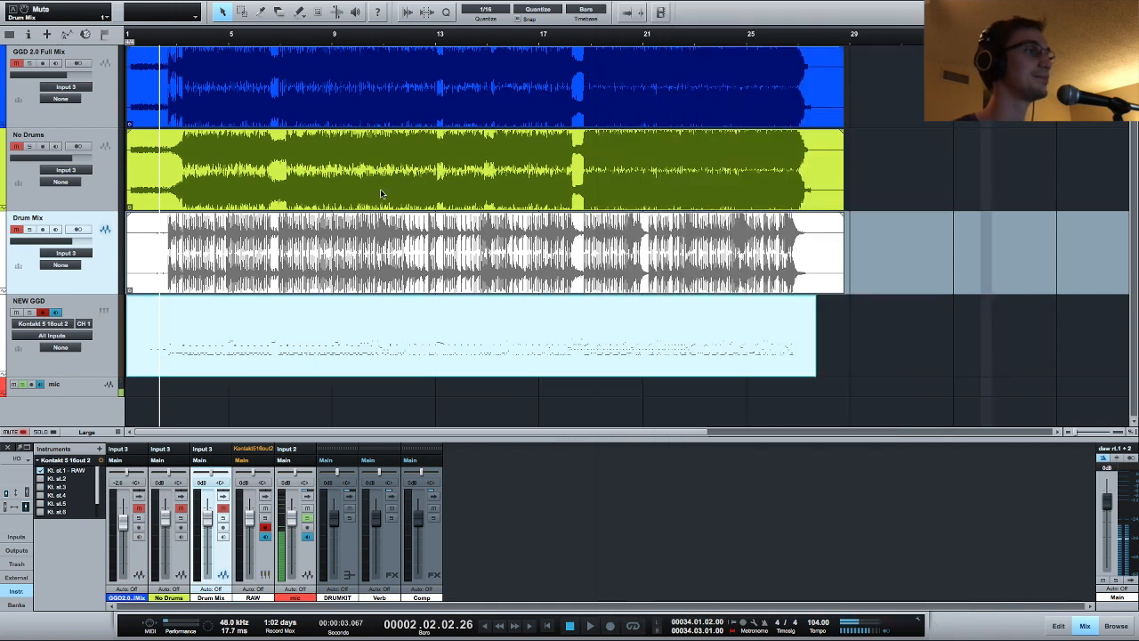
# Solo the NEW GGD track and play the raw drums back from bar 2
pyautogui.click(30, 314)
pyautogui.press('space')
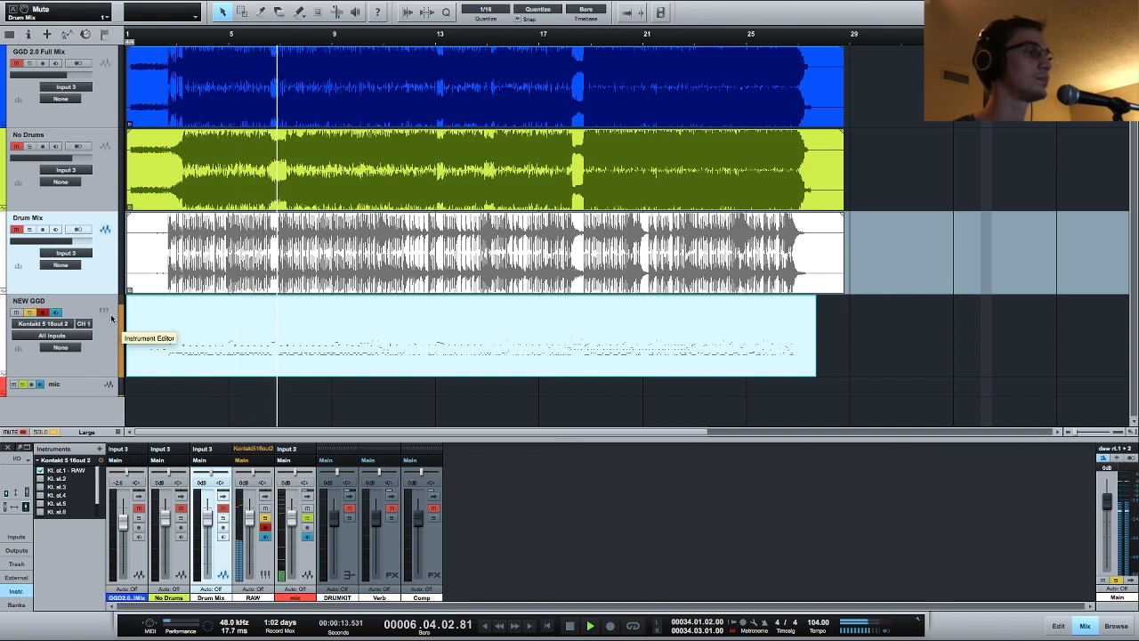
pyautogui.press('space')
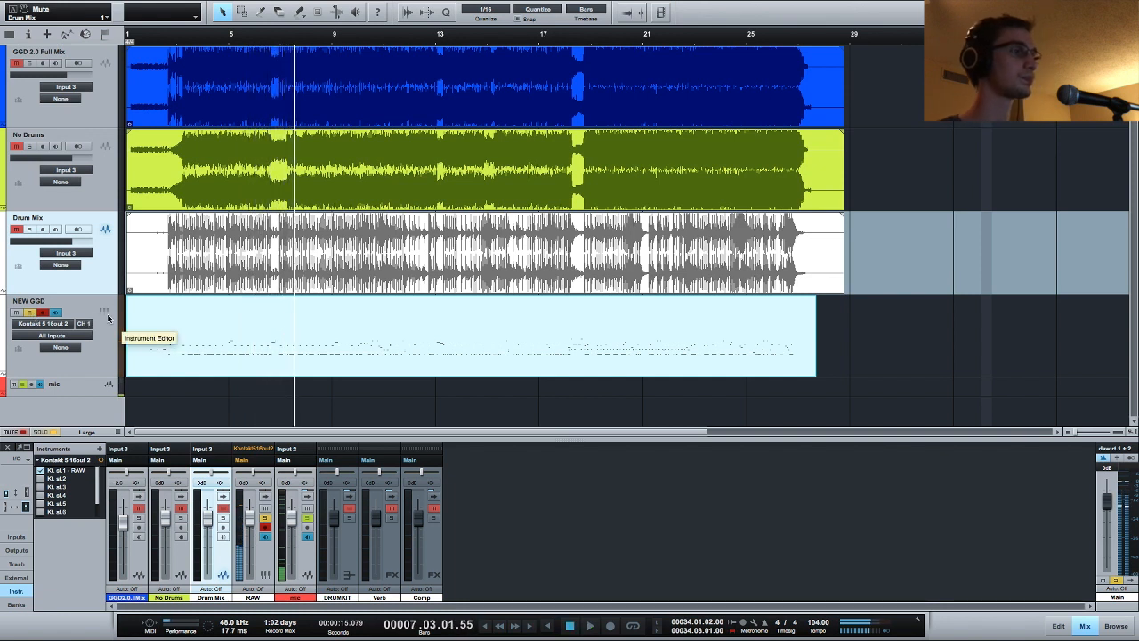
# Lower the cymbals' far-room fader, their near-room fader to about -3.8 dB, and the toms' far-room fader to about -44 dB in Kontakt
pyautogui.click(105, 313)
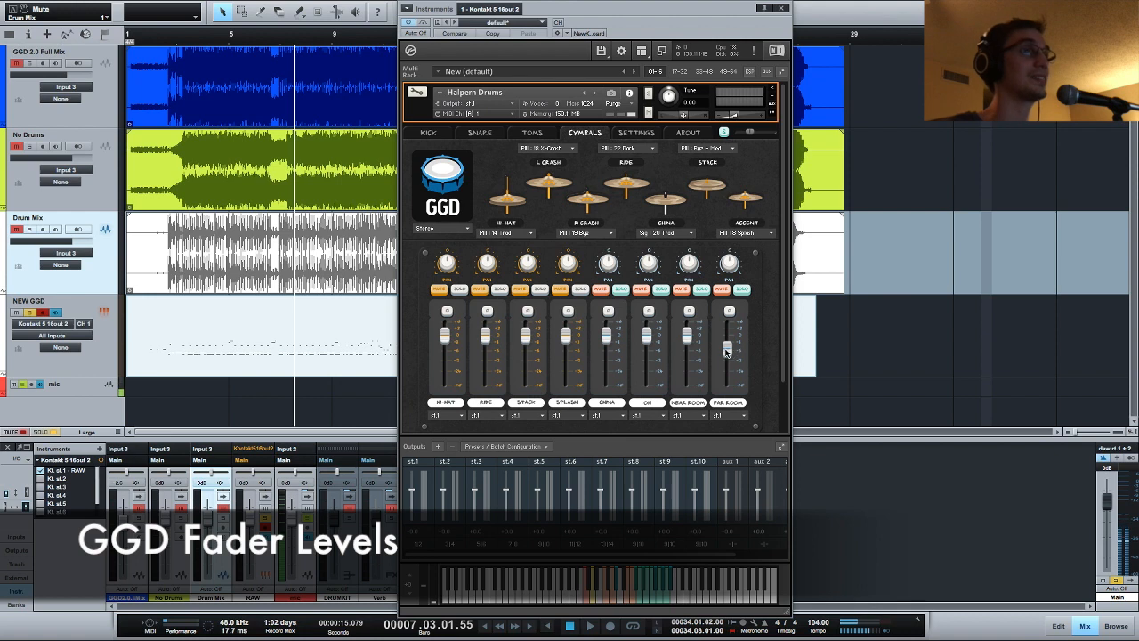
pyautogui.moveTo(726, 344); pyautogui.dragTo(728, 369)
pyautogui.moveTo(688, 336); pyautogui.dragTo(692, 345)
pyautogui.click(543, 133)
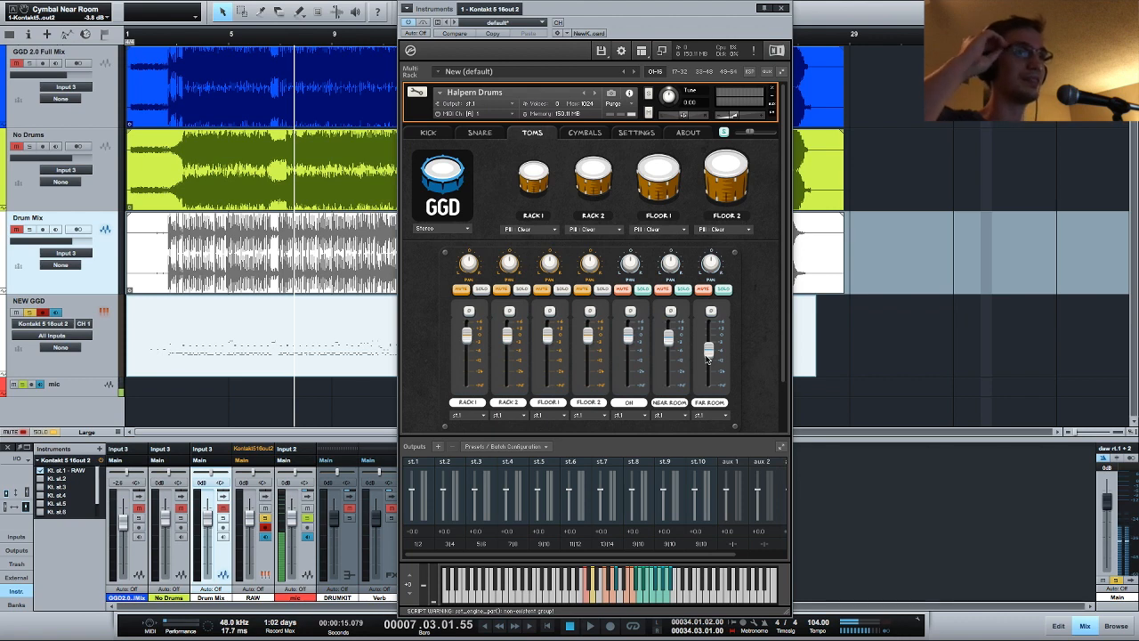
pyautogui.moveTo(708, 359); pyautogui.dragTo(710, 407)
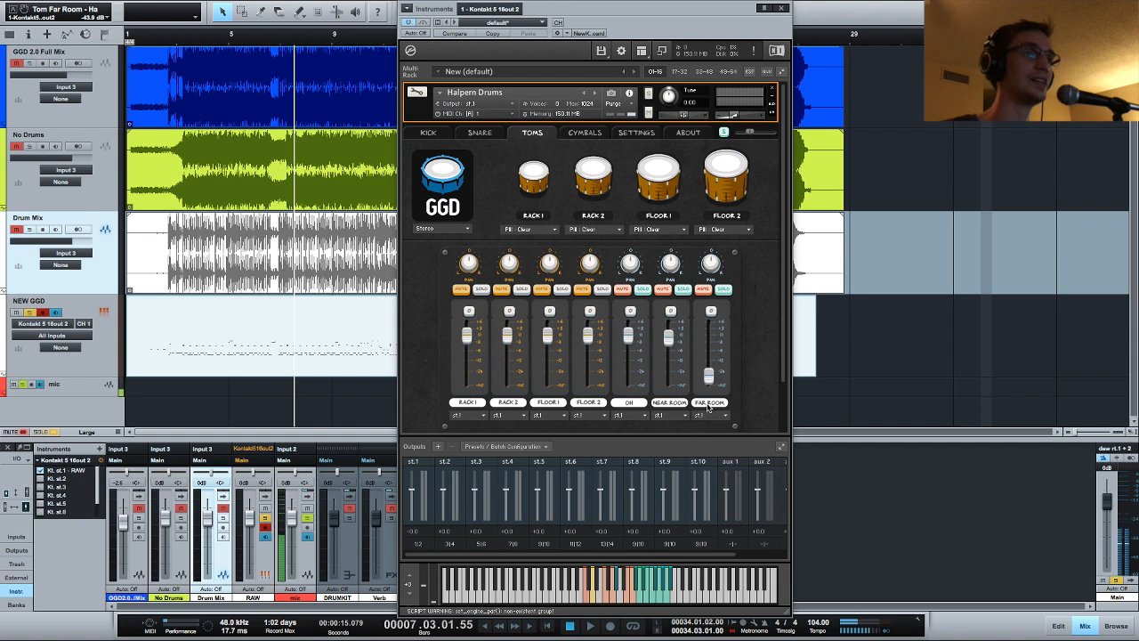
# Set the snare's near-room fader to about -0.5 dB and its far-room fader to about -12 dB
pyautogui.click(489, 134)
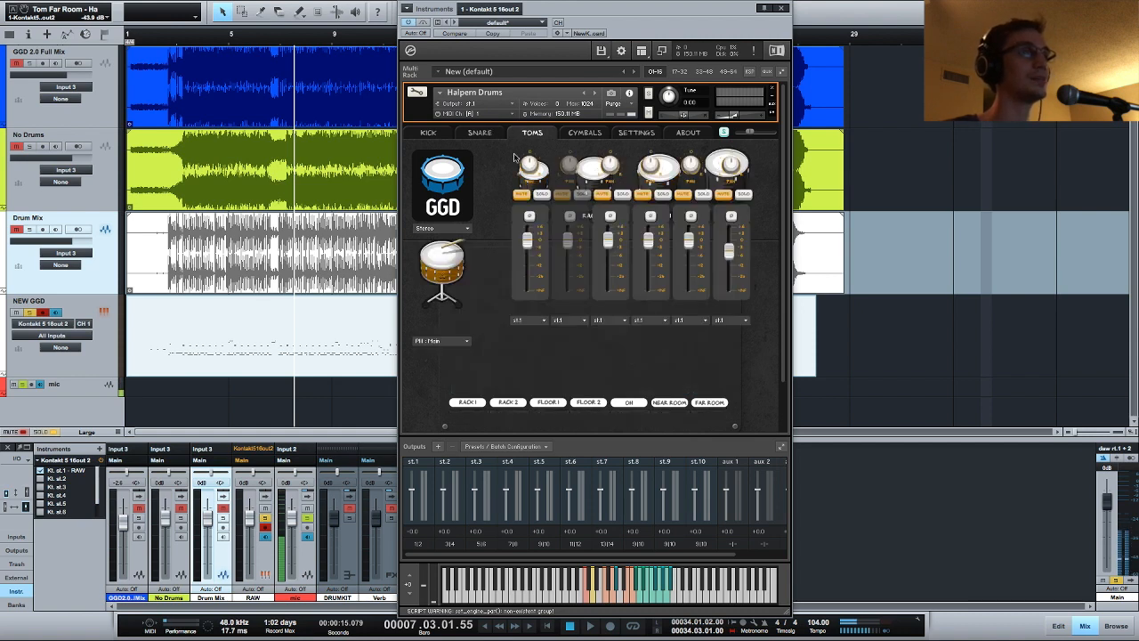
pyautogui.moveTo(728, 256); pyautogui.dragTo(731, 283)
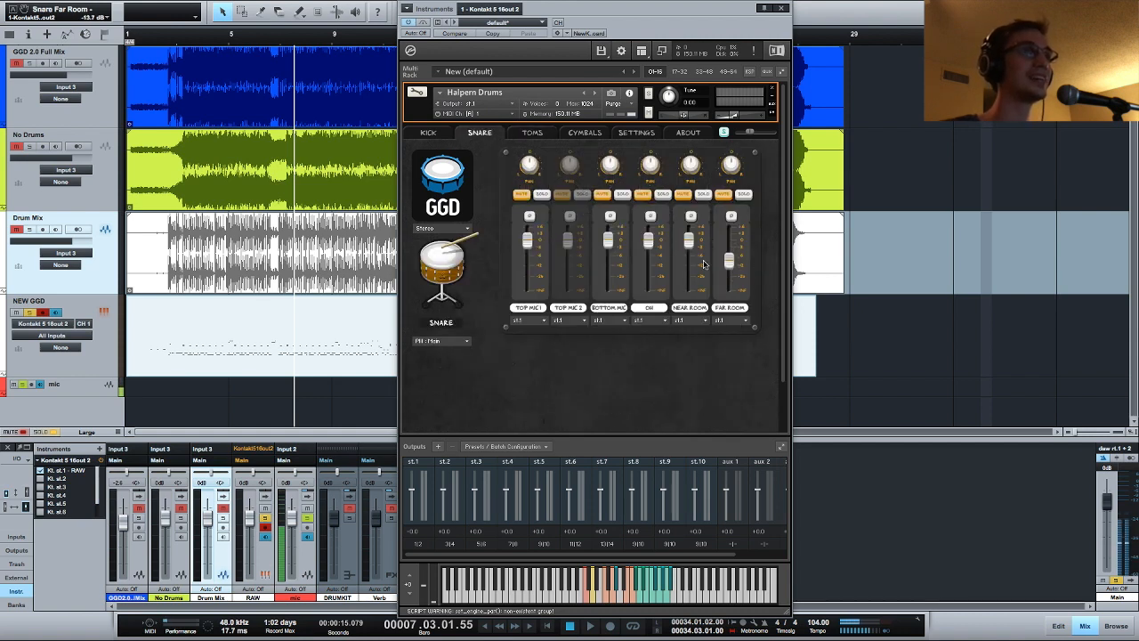
pyautogui.moveTo(687, 244); pyautogui.dragTo(688, 247)
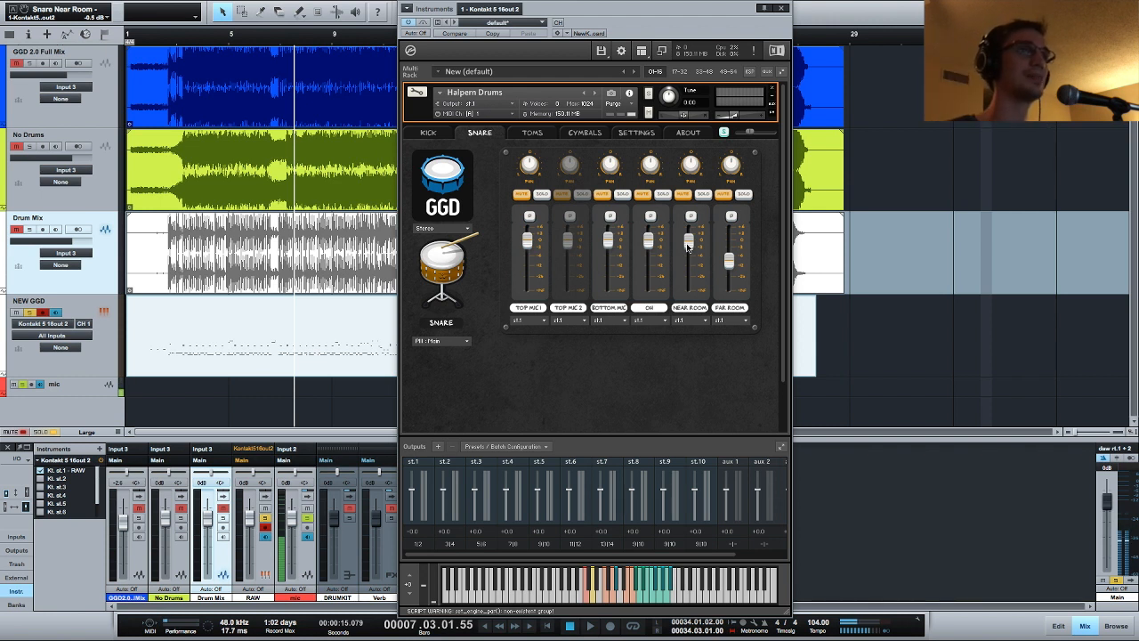
pyautogui.click(731, 261)
pyautogui.moveTo(732, 261); pyautogui.dragTo(731, 259)
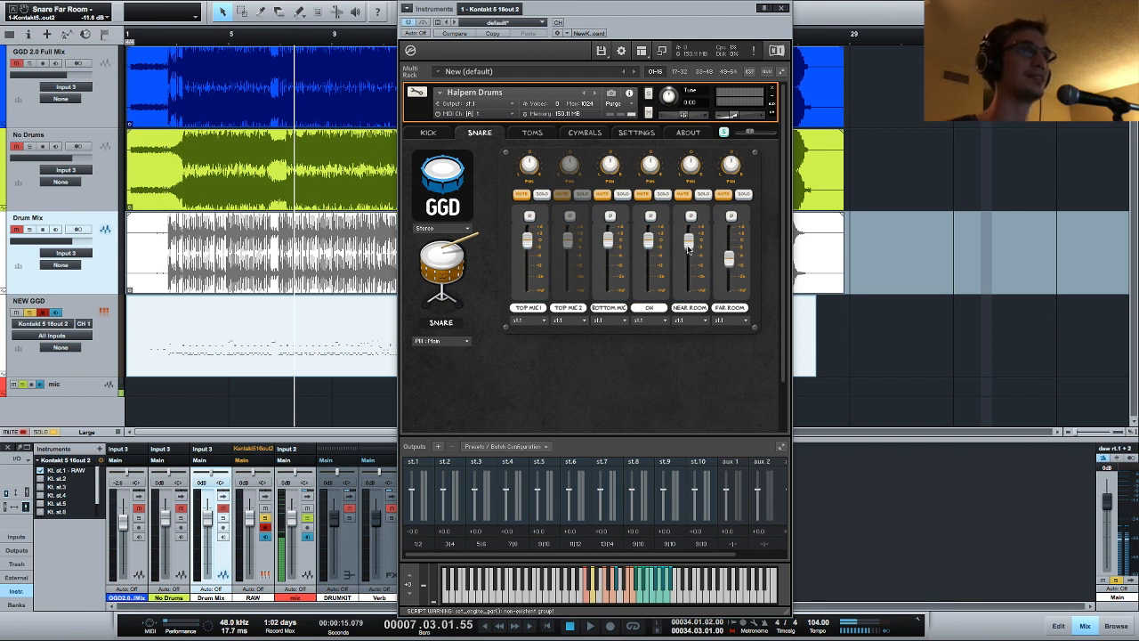
# Pull the kick's far-room and near-room faders well down and lower its OH fader to about -1.8 dB
pyautogui.click(428, 132)
pyautogui.moveTo(651, 265); pyautogui.dragTo(651, 290)
pyautogui.moveTo(608, 253); pyautogui.dragTo(608, 285)
pyautogui.moveTo(568, 239); pyautogui.dragTo(568, 244)
# Raise the splash fader of the cymbals to about 4.4 dB
pyautogui.click(488, 134)
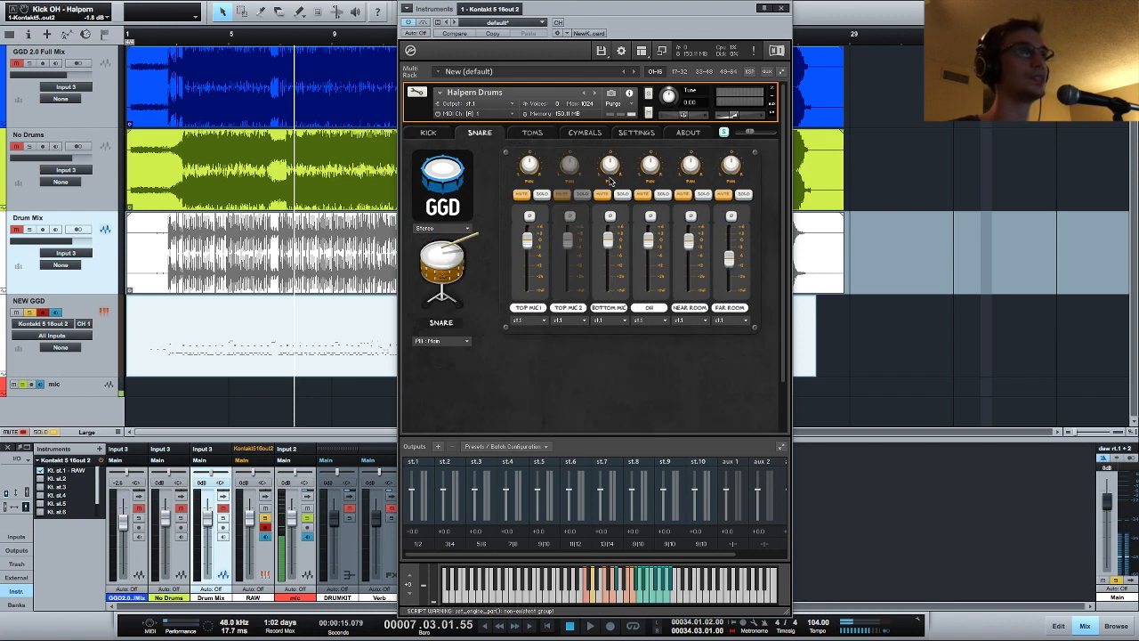
pyautogui.click(589, 134)
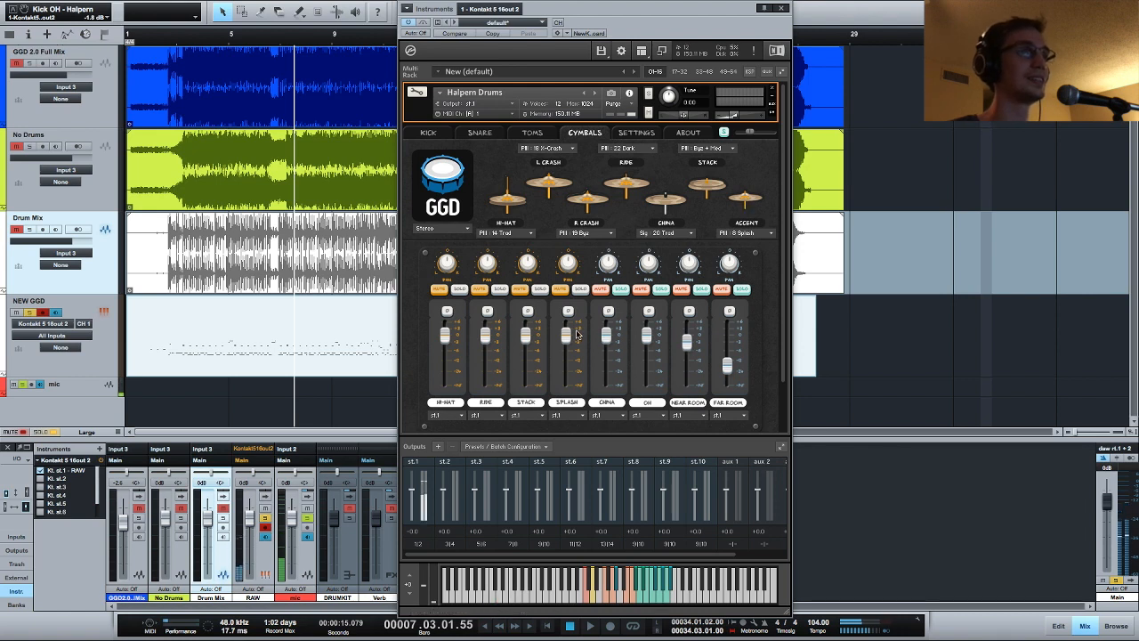
pyautogui.moveTo(567, 335); pyautogui.dragTo(570, 323)
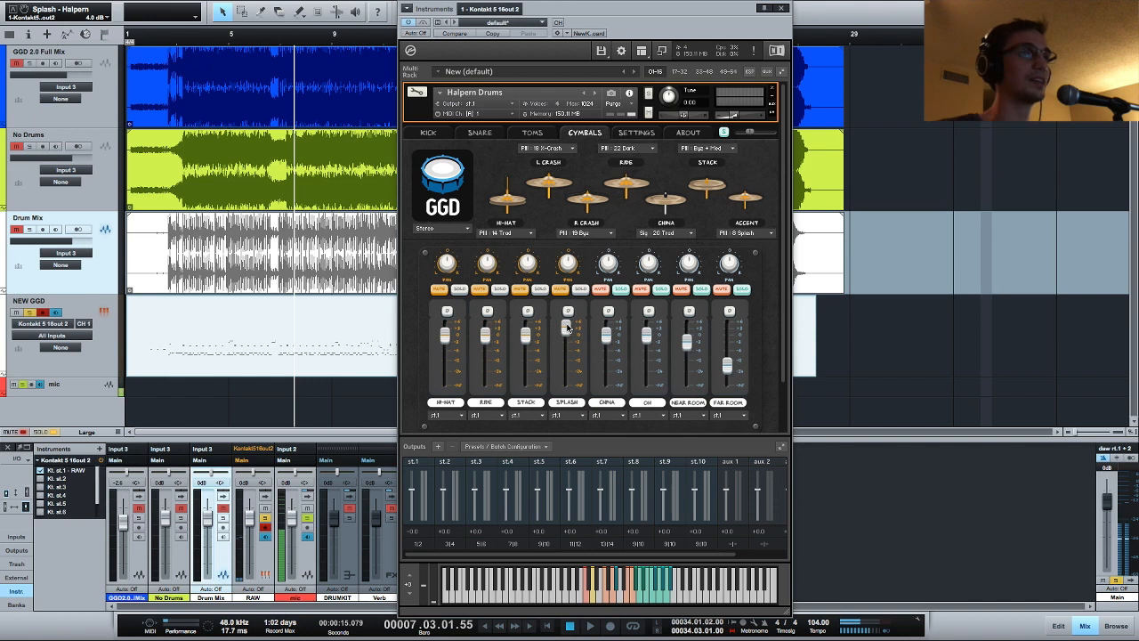
# Examine the overhead, near-room and far-room cymbal balance faders in the kit's advanced settings
pyautogui.click(637, 131)
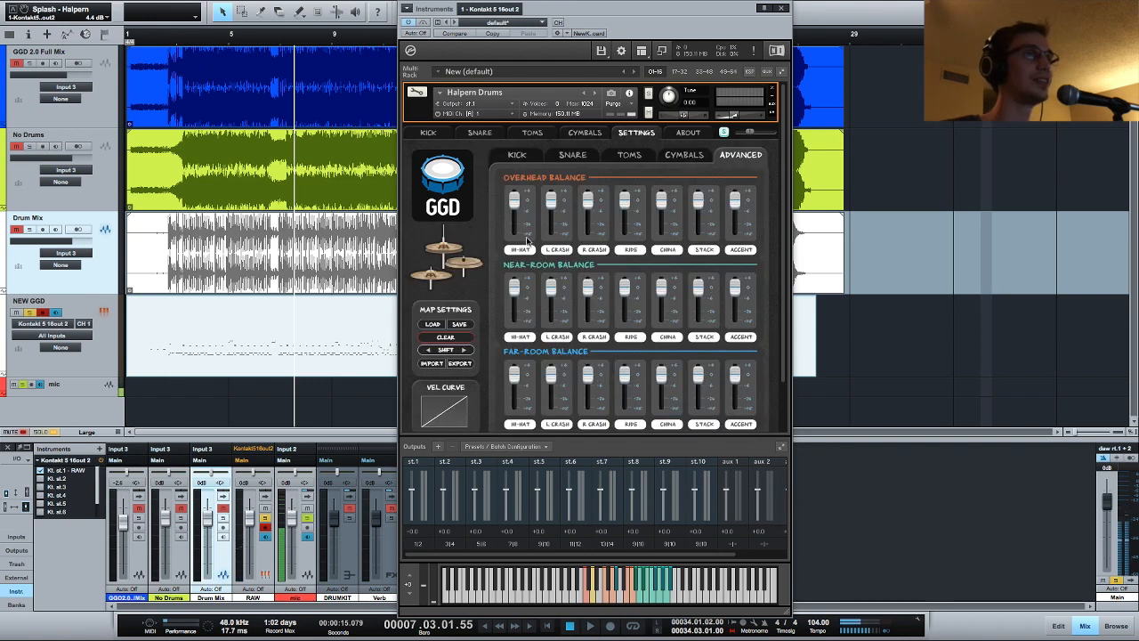
pyautogui.scroll(-2, 498, 234)
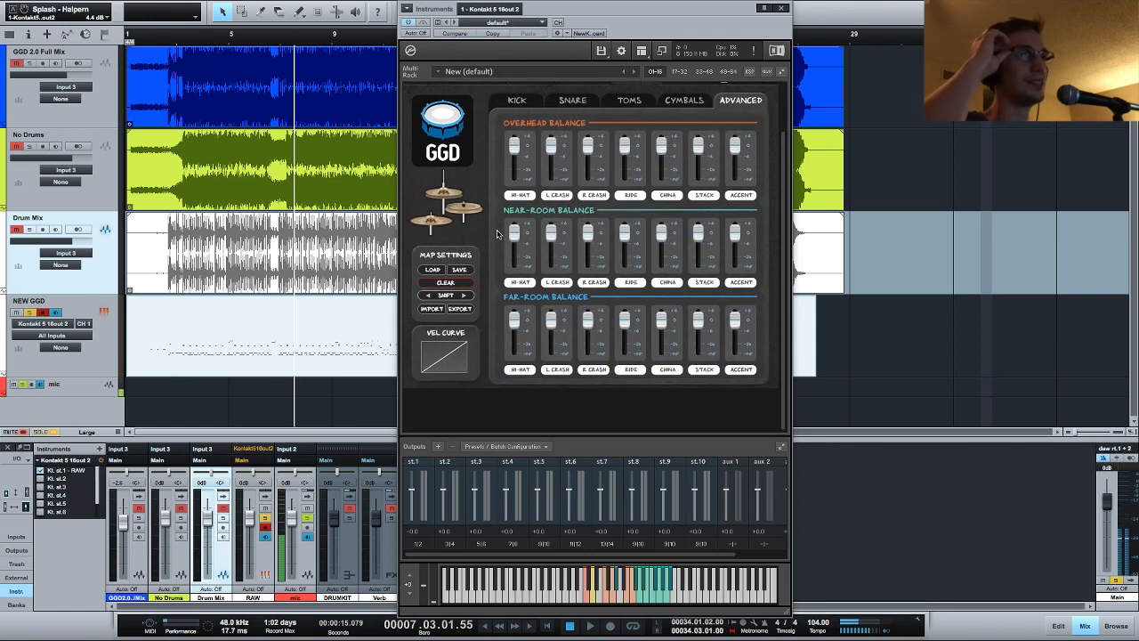
pyautogui.scroll(2, 497, 234)
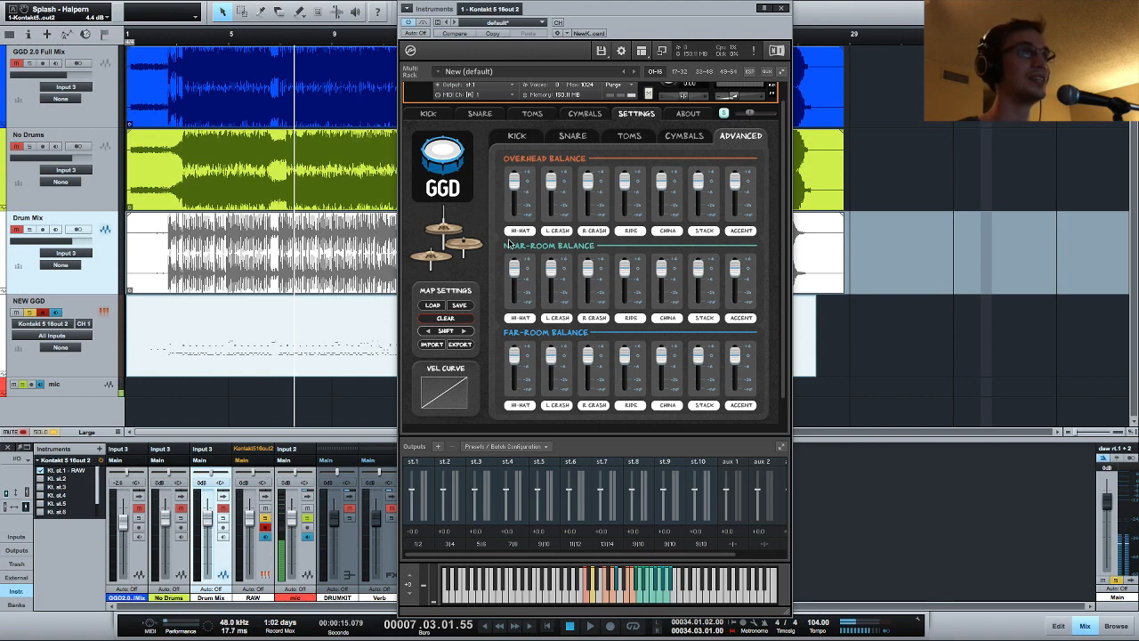
# Route the kick's OH to output st.5 and its room mics to st.6, and assign the snare mic outputs with the top mic on st.2
pyautogui.click(428, 114)
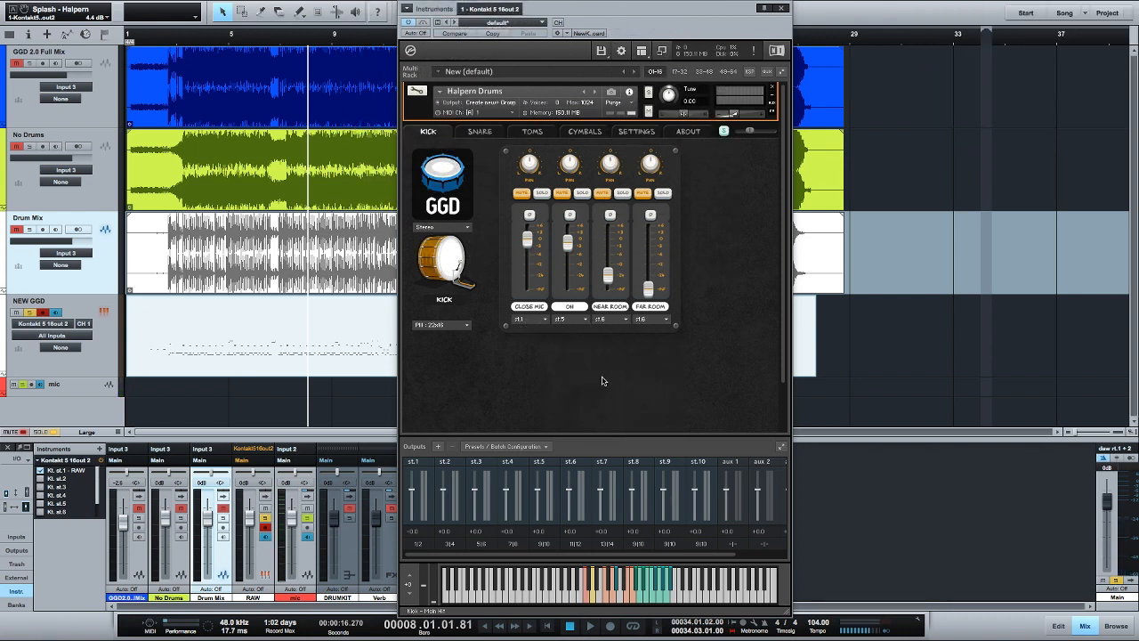
pyautogui.click(479, 131)
pyautogui.click(528, 319)
pyautogui.click(524, 339)
pyautogui.click(609, 319)
pyautogui.click(609, 351)
pyautogui.click(687, 319)
pyautogui.click(687, 383)
# Route the toms' close mics to output st.3, their OH to st.5 and their room mics to st.6
pyautogui.click(532, 131)
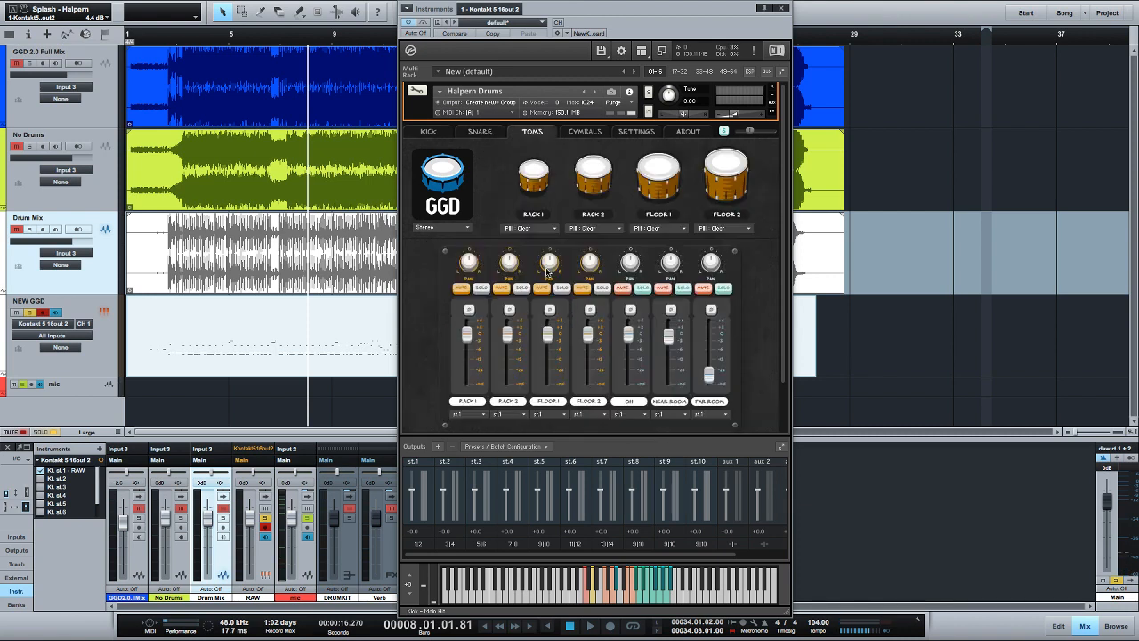
pyautogui.scroll(-1, 549, 269)
pyautogui.click(621, 386)
pyautogui.click(631, 438)
pyautogui.click(664, 385)
pyautogui.click(701, 387)
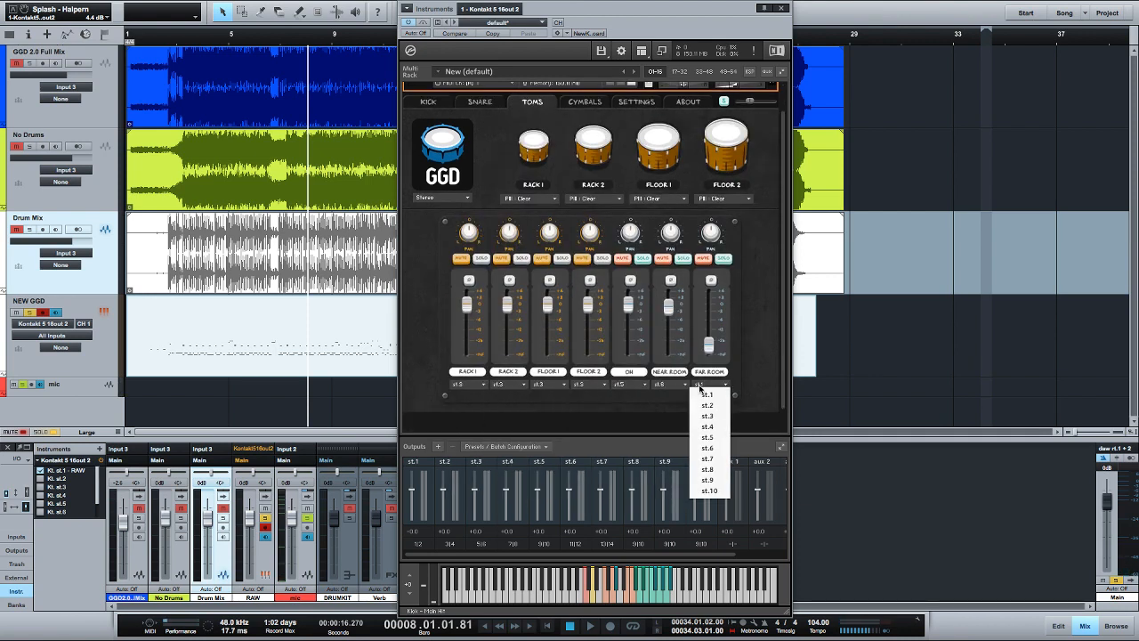
# Route the hi-hat, ride, stack, splash and china mics to output st.4, the cymbals' OH to st.5 and their rooms to st.6
pyautogui.click(586, 101)
pyautogui.click(442, 385)
pyautogui.click(443, 426)
pyautogui.click(481, 385)
pyautogui.click(483, 426)
pyautogui.click(524, 384)
pyautogui.click(526, 427)
pyautogui.click(565, 384)
pyautogui.click(568, 426)
pyautogui.click(605, 385)
pyautogui.click(606, 426)
pyautogui.click(645, 384)
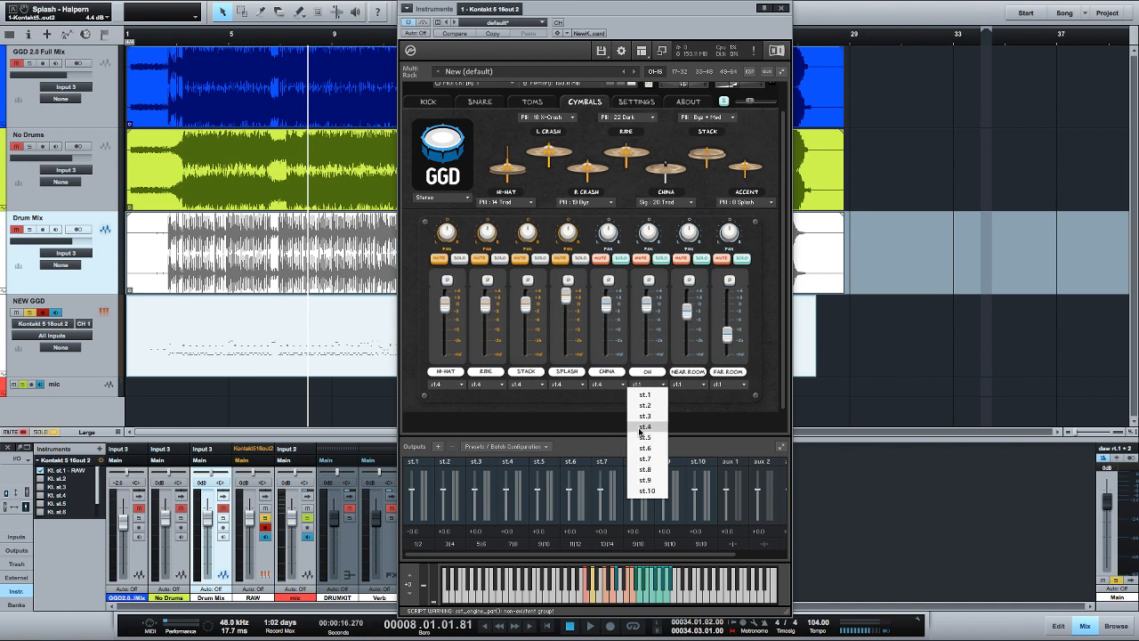
# Enable Kontakt outputs st.2 to st.6 in the mixer and name the six channels Kick, Snare, Toms, Spot, OH and Room
pyautogui.click(40, 477)
pyautogui.click(40, 487)
pyautogui.click(40, 494)
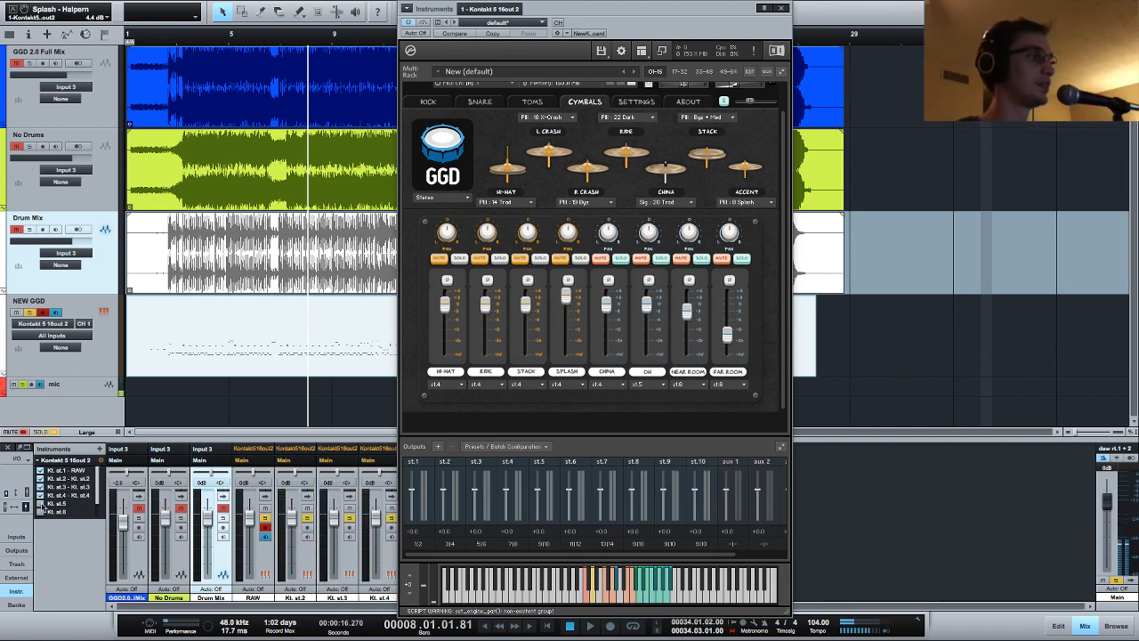
pyautogui.click(40, 513)
pyautogui.scroll(-1, 52, 503)
pyautogui.scroll(1, 61, 488)
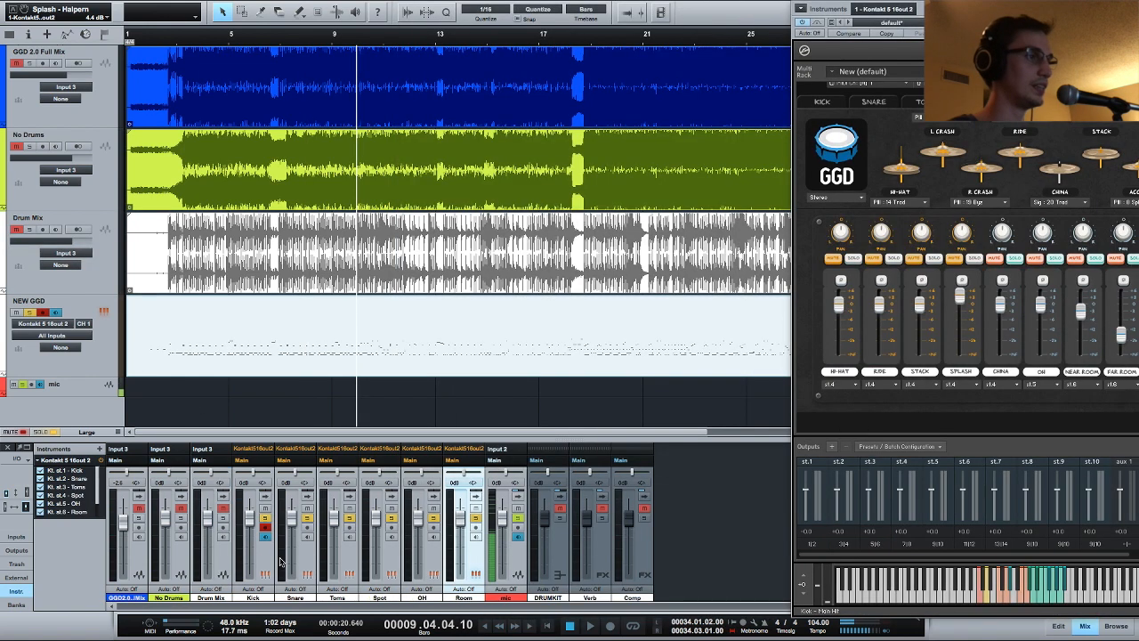
# Send the six Kontakt drum channels, Kick through Room, to the DRUMKIT bus
pyautogui.keyDown('shift'); pyautogui.click(264, 567); pyautogui.keyUp('shift')
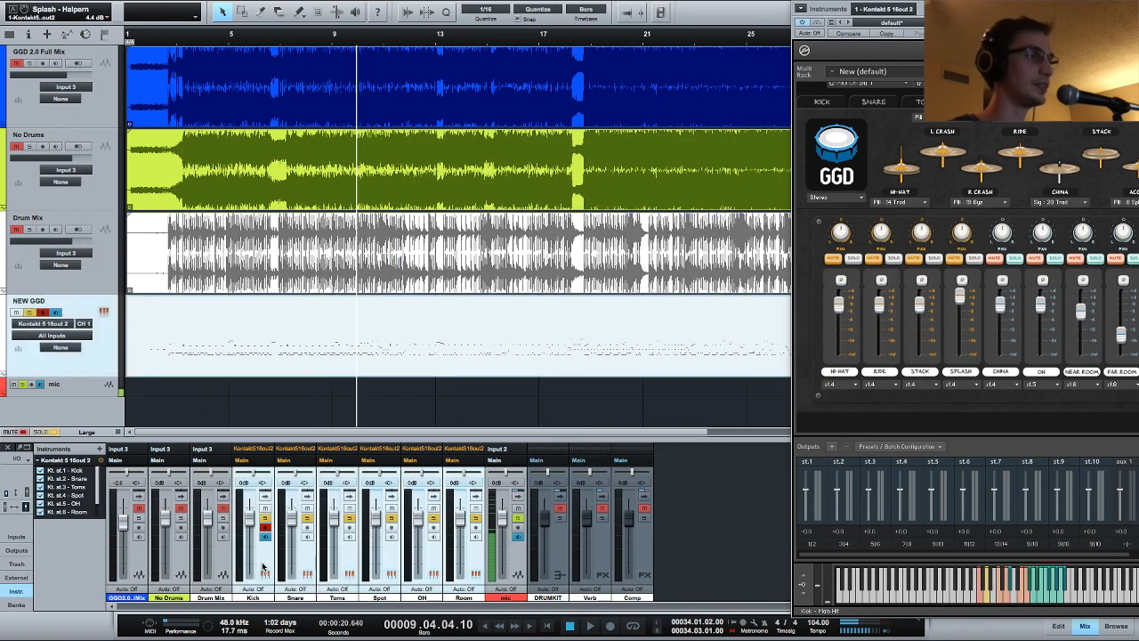
pyautogui.click(258, 465)
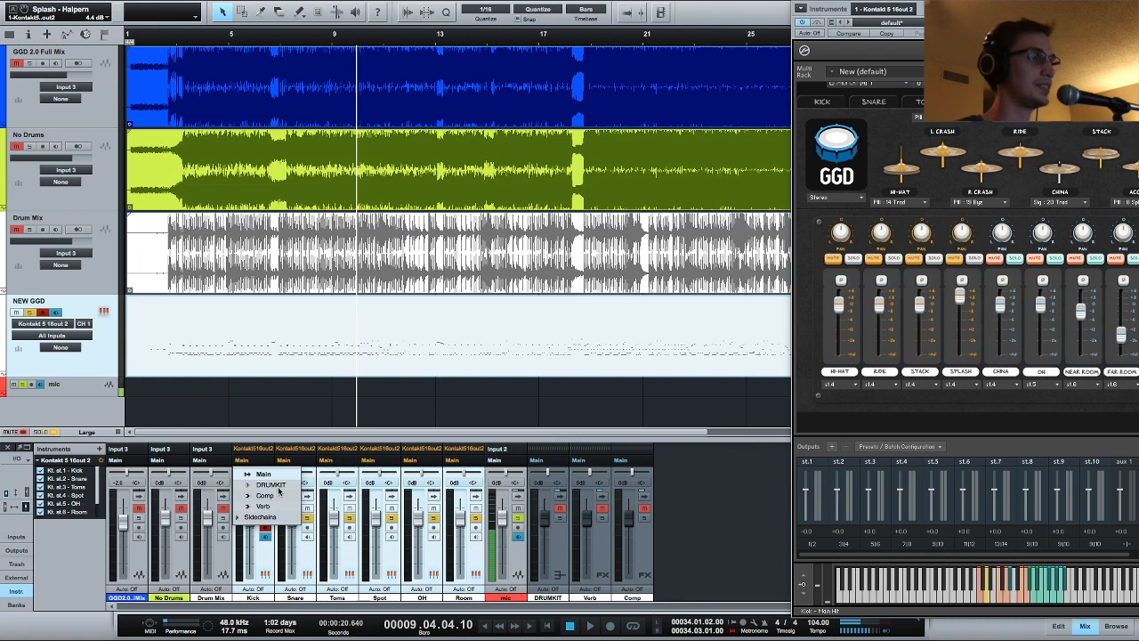
pyautogui.click(271, 485)
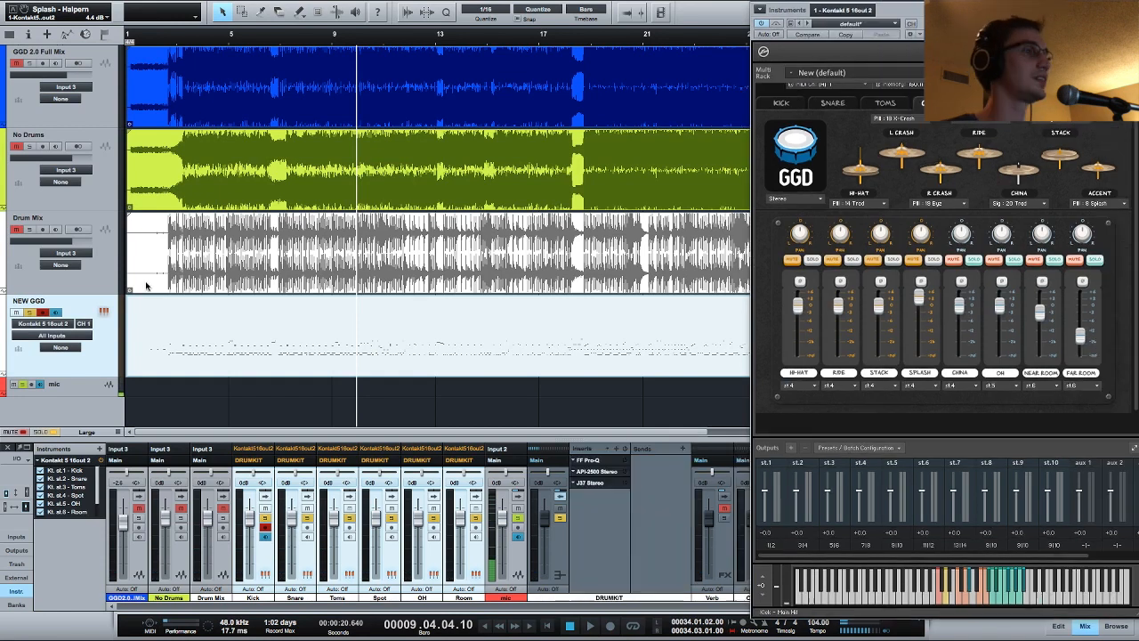
# Play back the drums routed through the DRUMKIT bus and move the Kontakt window to uncover the main output channel
pyautogui.press('space')
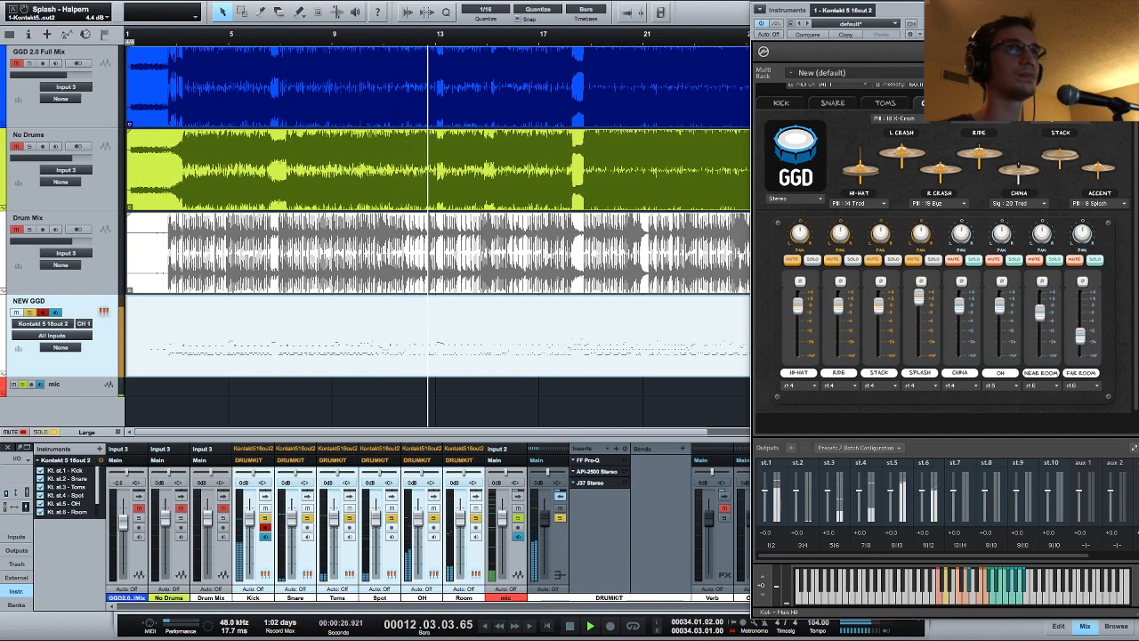
pyautogui.moveTo(1021, 13); pyautogui.dragTo(861, 12)
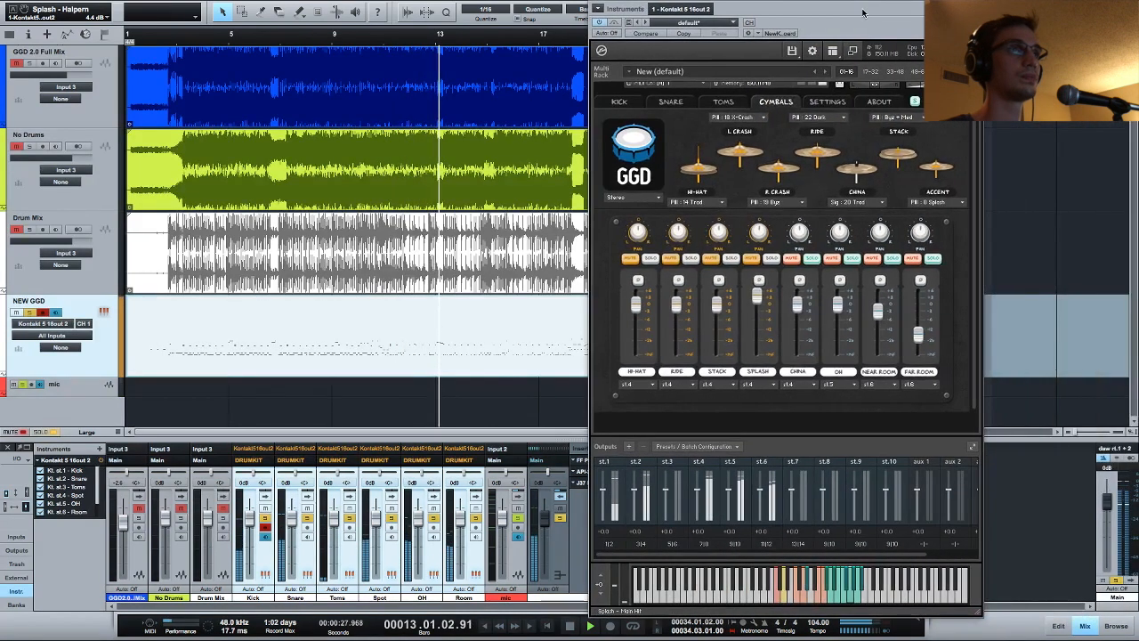
# Show the toms page of Halpern Drums and move the mic channel to the end of the mixer, after Comp
pyautogui.click(720, 104)
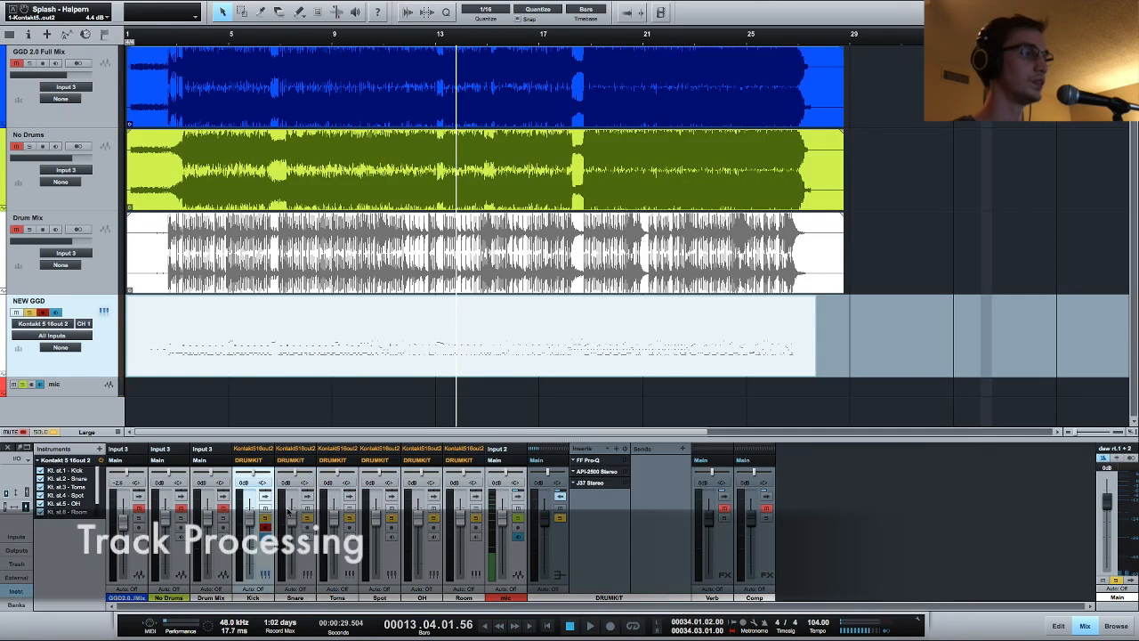
pyautogui.moveTo(517, 569); pyautogui.dragTo(751, 567)
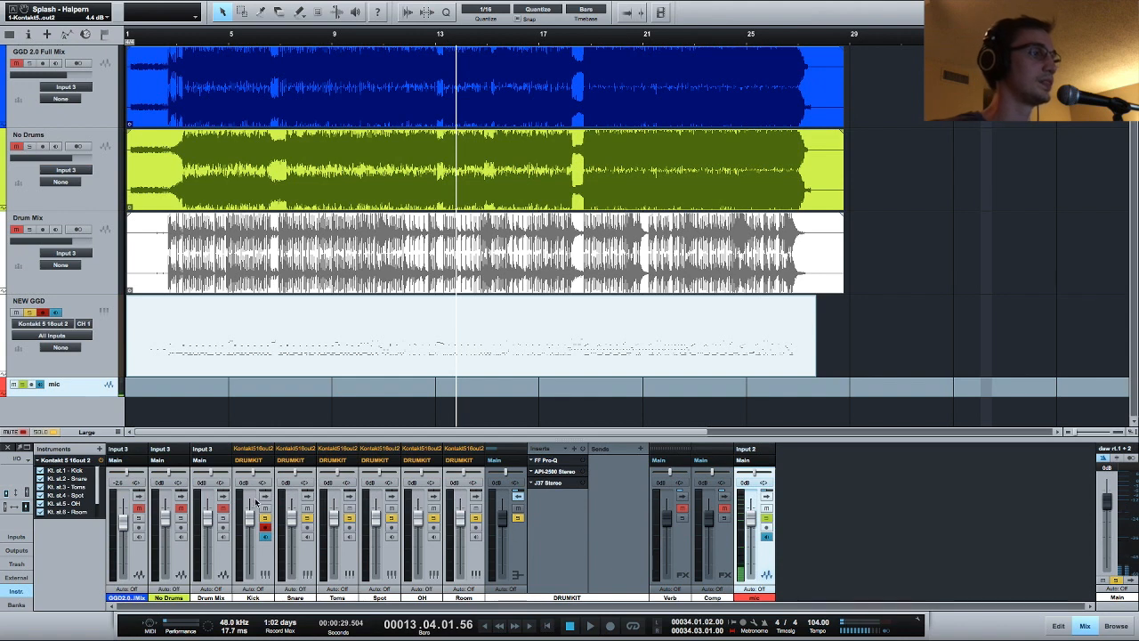
# Expand the Kick channel's inserts, add the MH ChannelStrip plug-in and position its window
pyautogui.click(266, 498)
pyautogui.click(322, 449)
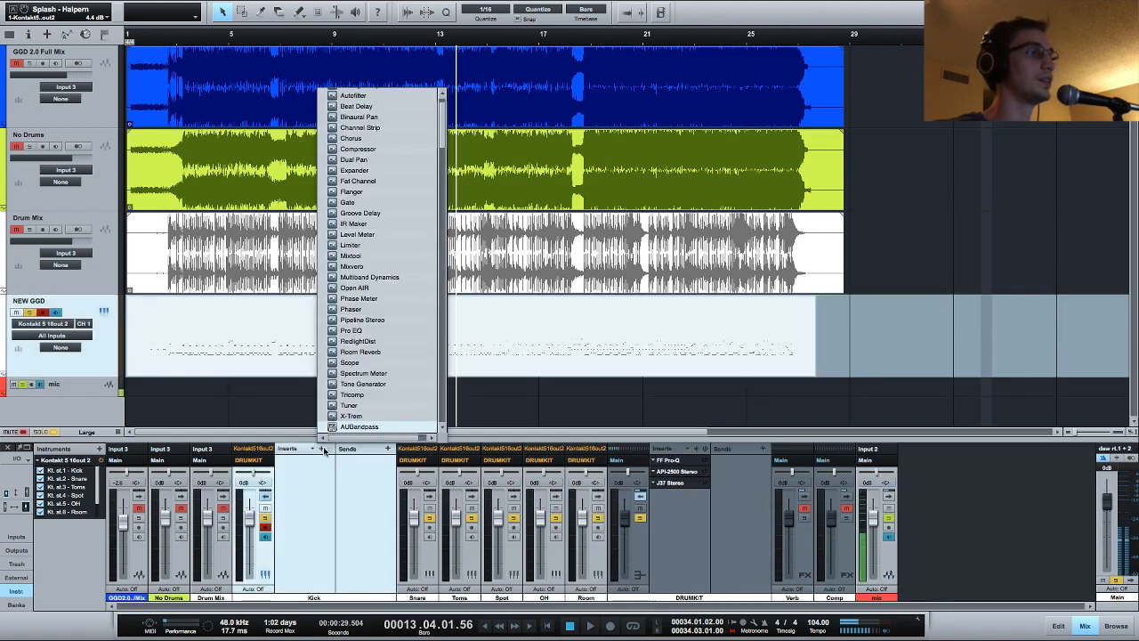
pyautogui.scroll(-2, 356, 365)
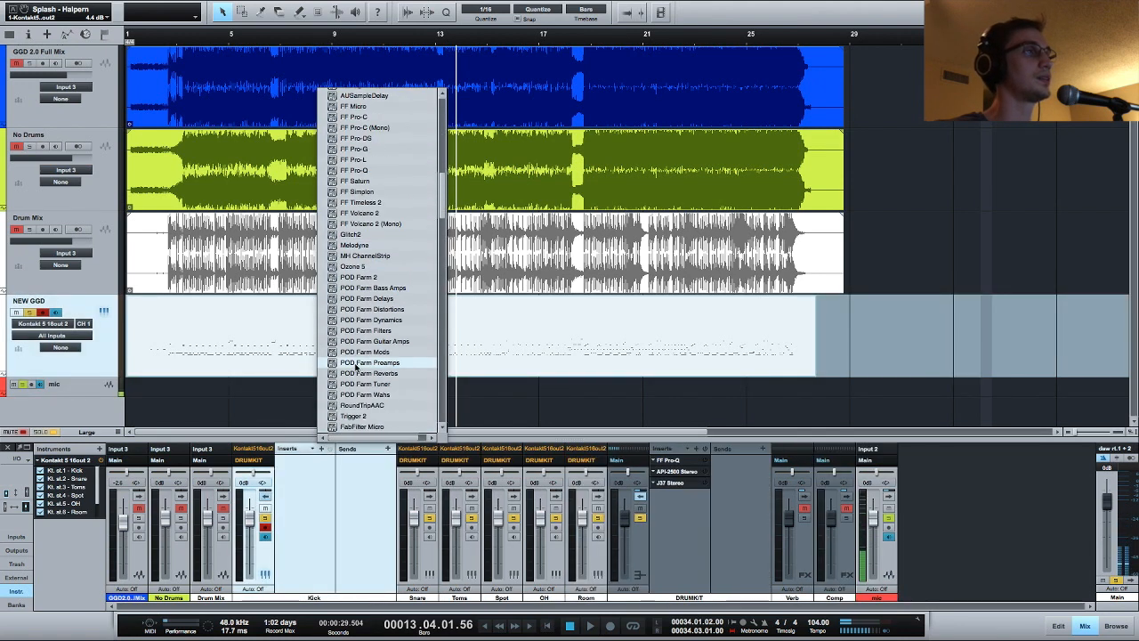
pyautogui.click(372, 257)
pyautogui.moveTo(629, 118); pyautogui.dragTo(564, 106)
# Set the kick compressor's threshold to -20.43 dB, ratio to 2.86, attack to about 31 ms and release to about 94 ms
pyautogui.moveTo(425, 307); pyautogui.dragTo(417, 307)
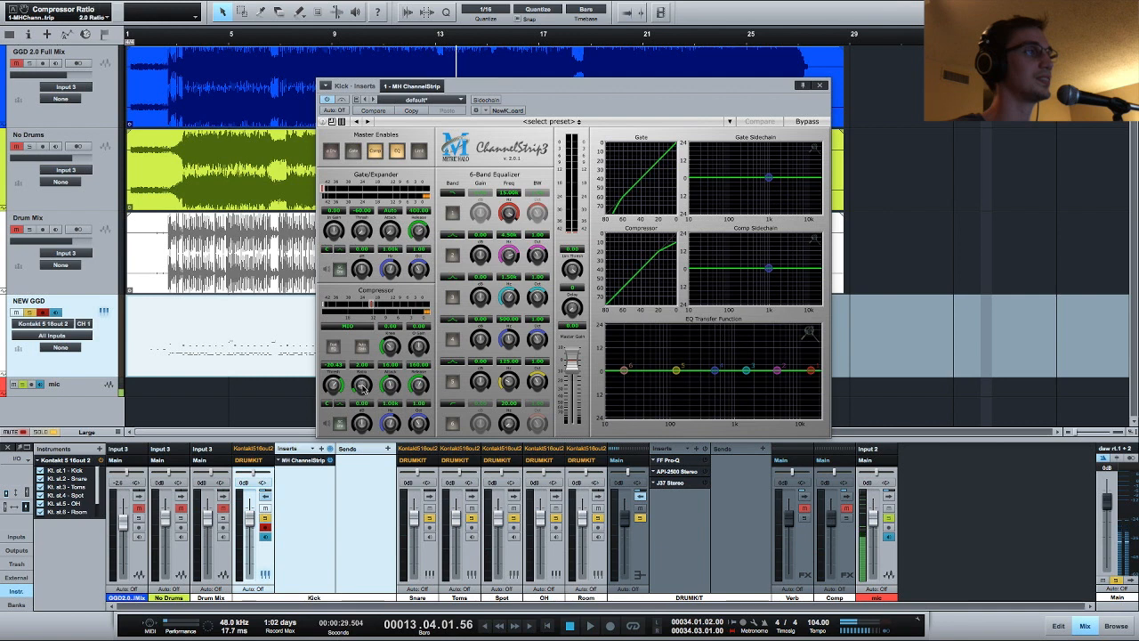
pyautogui.moveTo(363, 385); pyautogui.dragTo(364, 382)
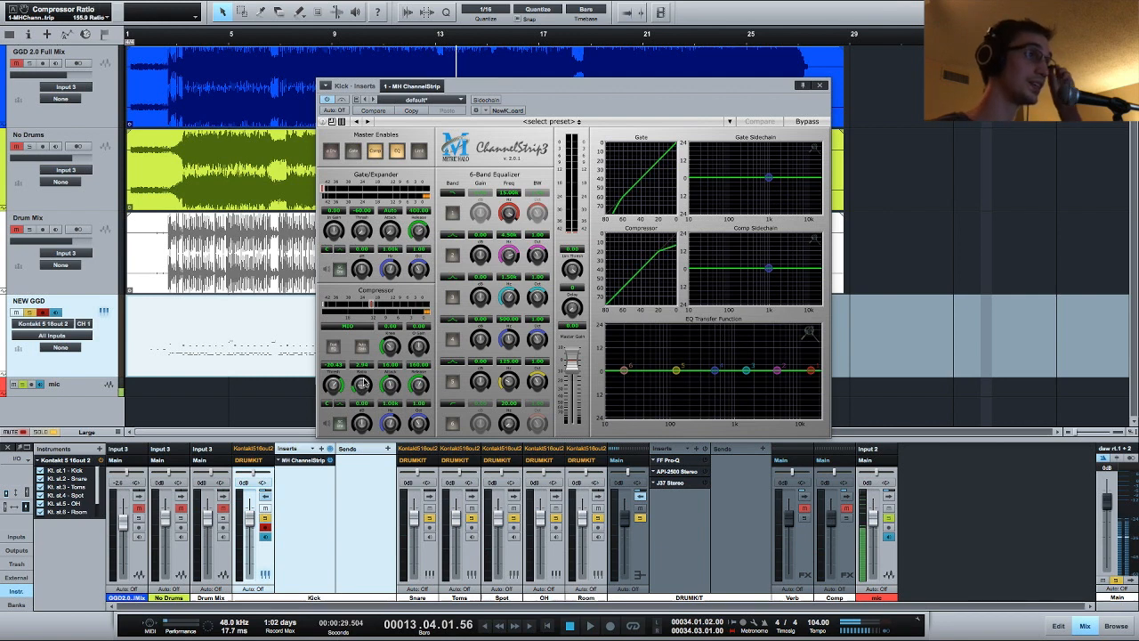
pyautogui.moveTo(363, 381); pyautogui.dragTo(363, 383)
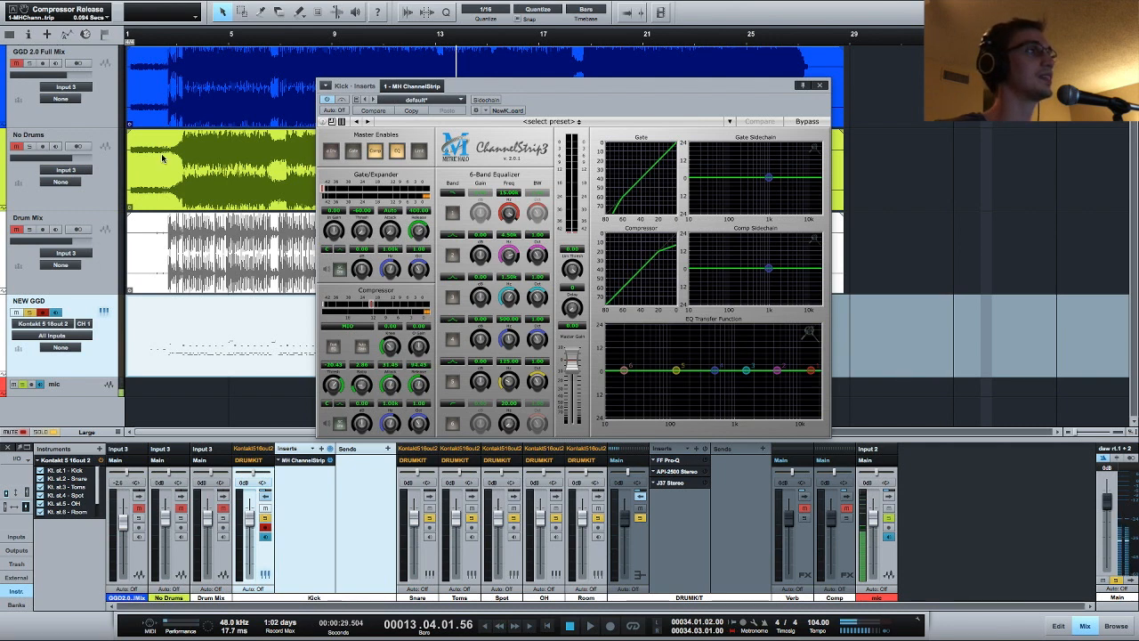
# Play back the kick and refine its compressor: threshold -27.72 dB, attack about 35 ms, release about 79 ms, output gain 3.12 dB
pyautogui.press('space')
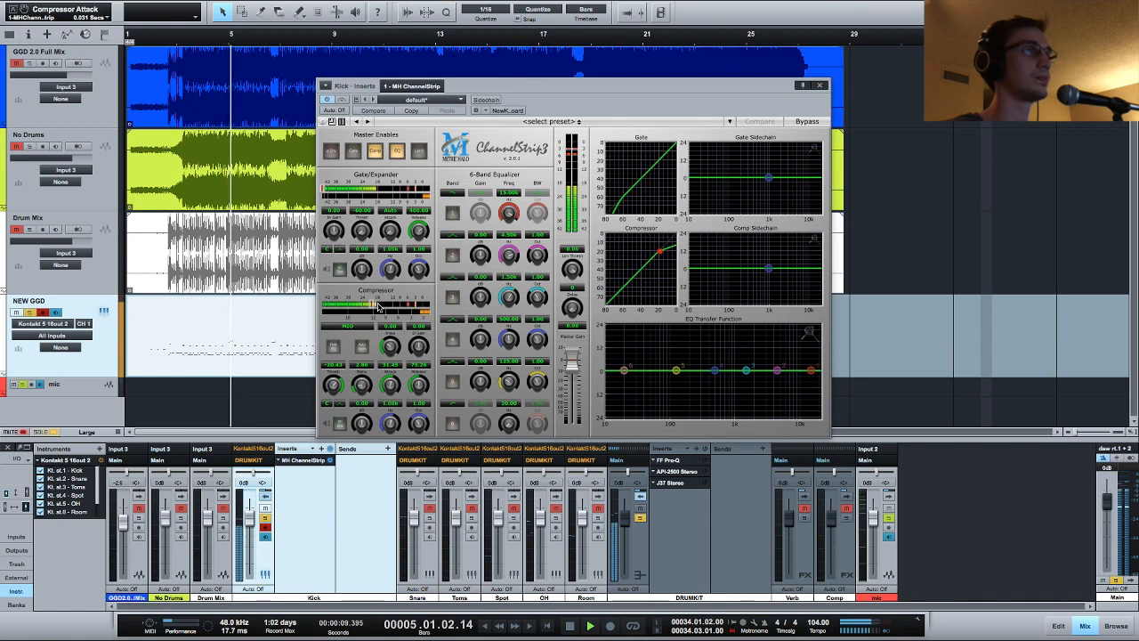
pyautogui.moveTo(371, 305); pyautogui.dragTo(358, 307)
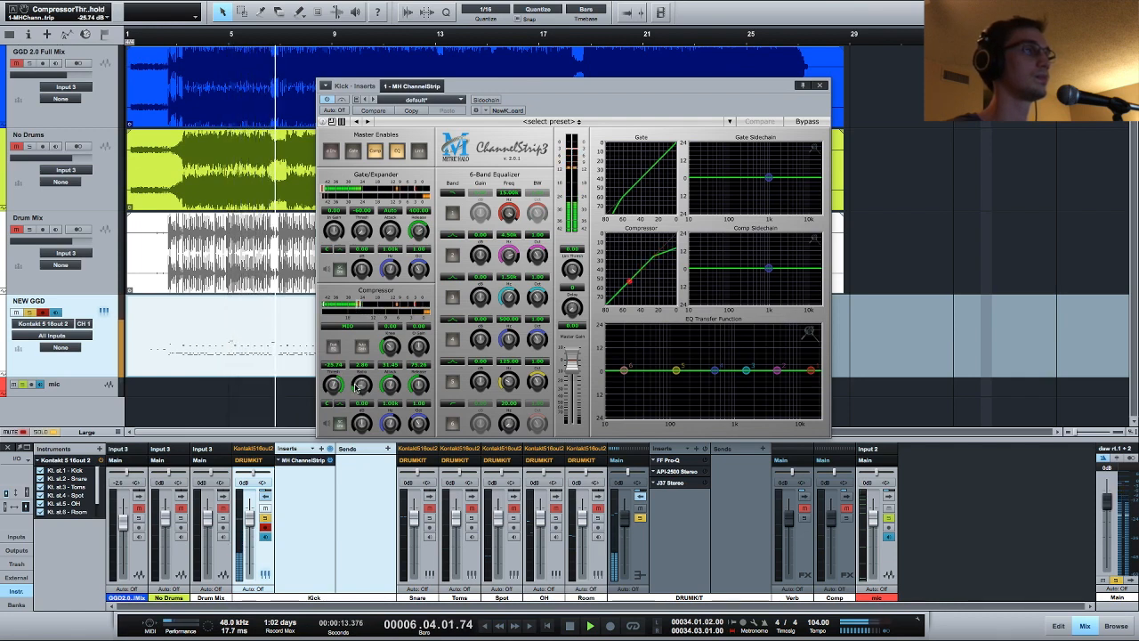
pyautogui.moveTo(414, 353); pyautogui.dragTo(418, 356)
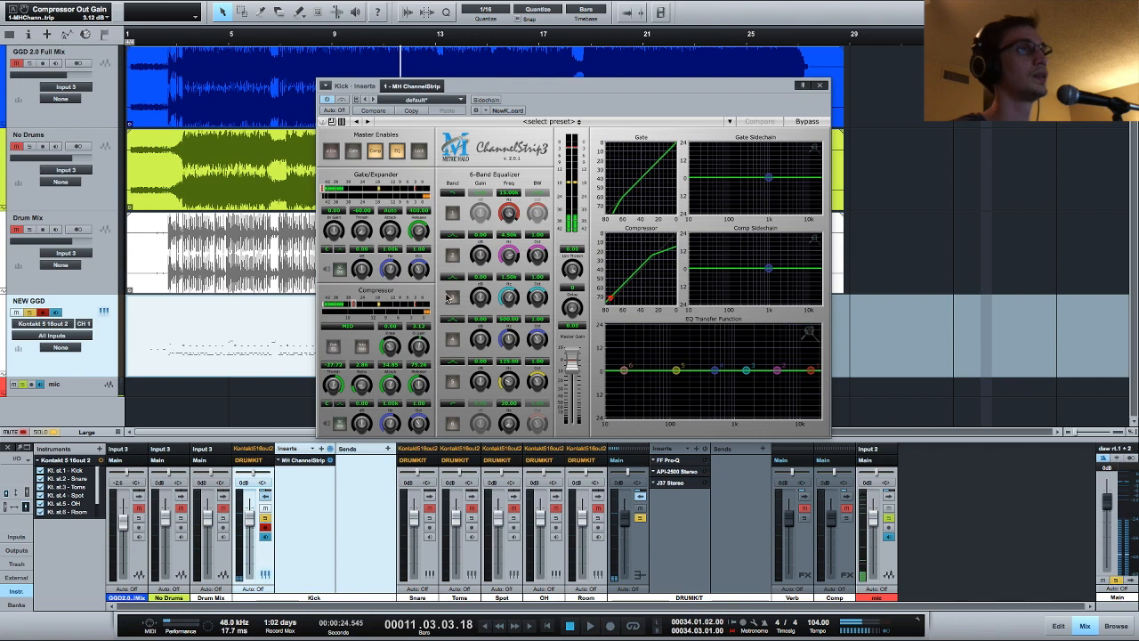
pyautogui.click(819, 85)
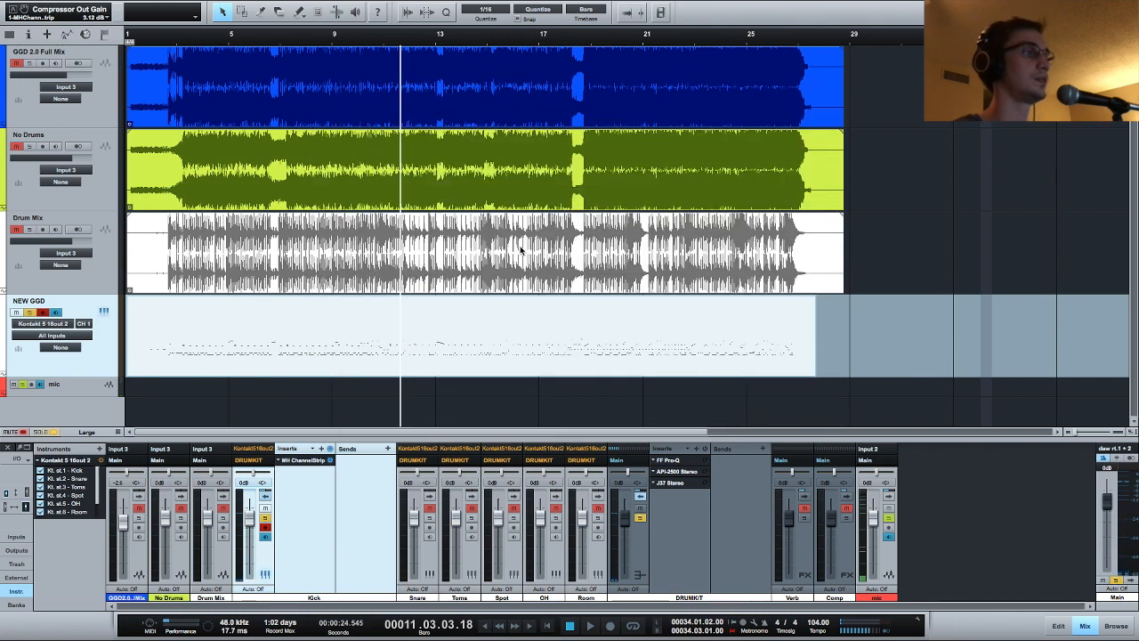
# Add FF Pro-Q after the channel strip on the Kick channel and set its analyzer to Post-EQ
pyautogui.click(321, 447)
pyautogui.scroll(-3, 378, 343)
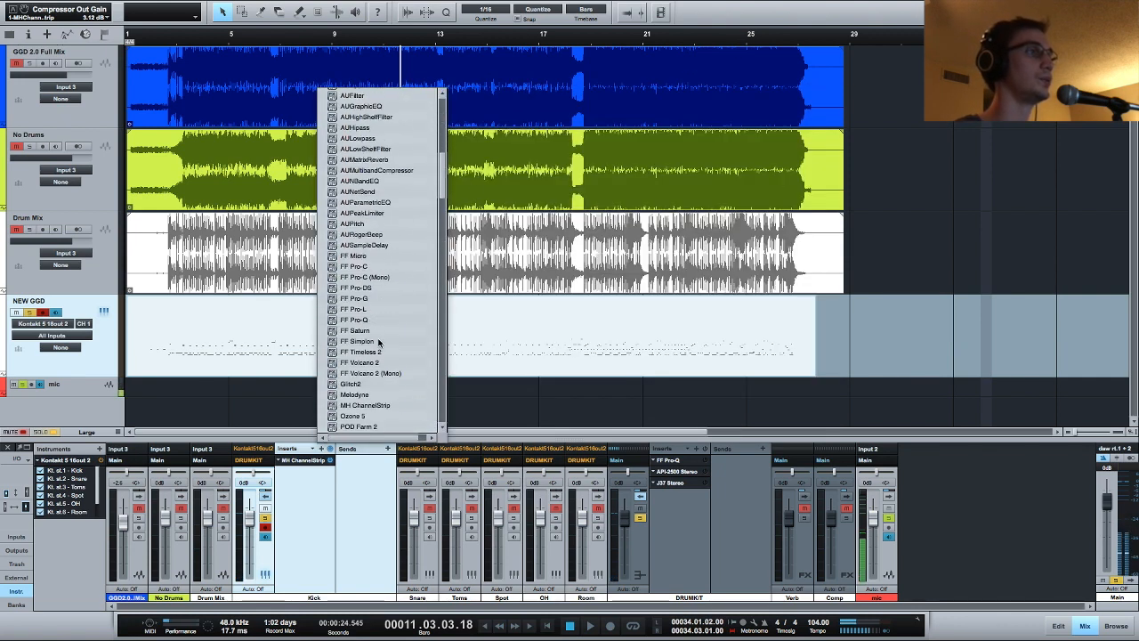
pyautogui.click(361, 320)
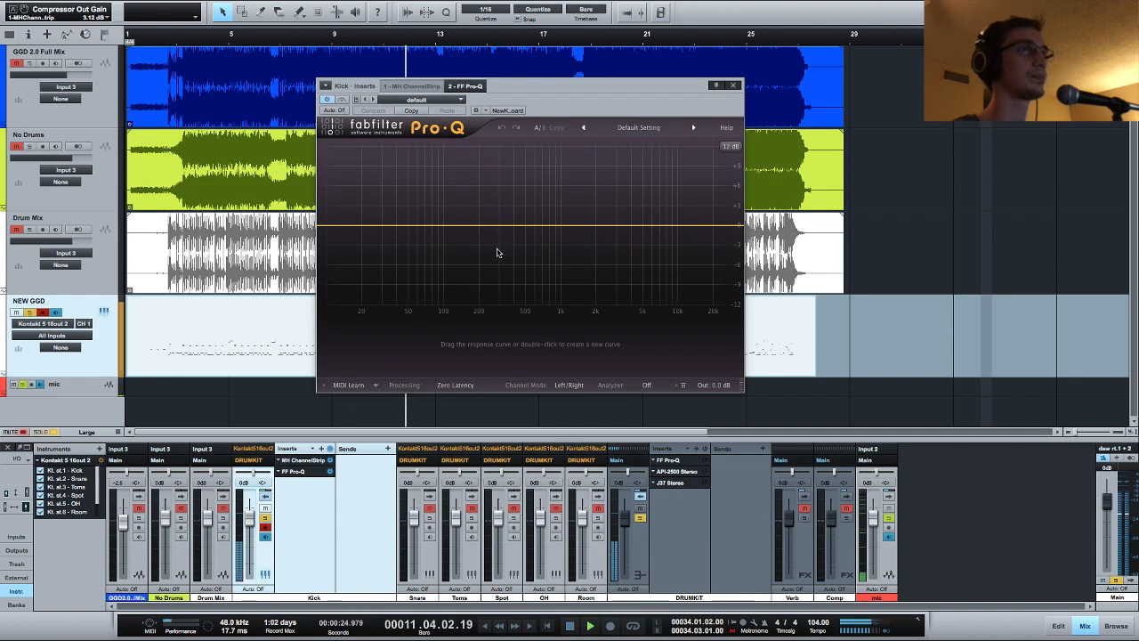
pyautogui.click(647, 385)
pyautogui.click(663, 421)
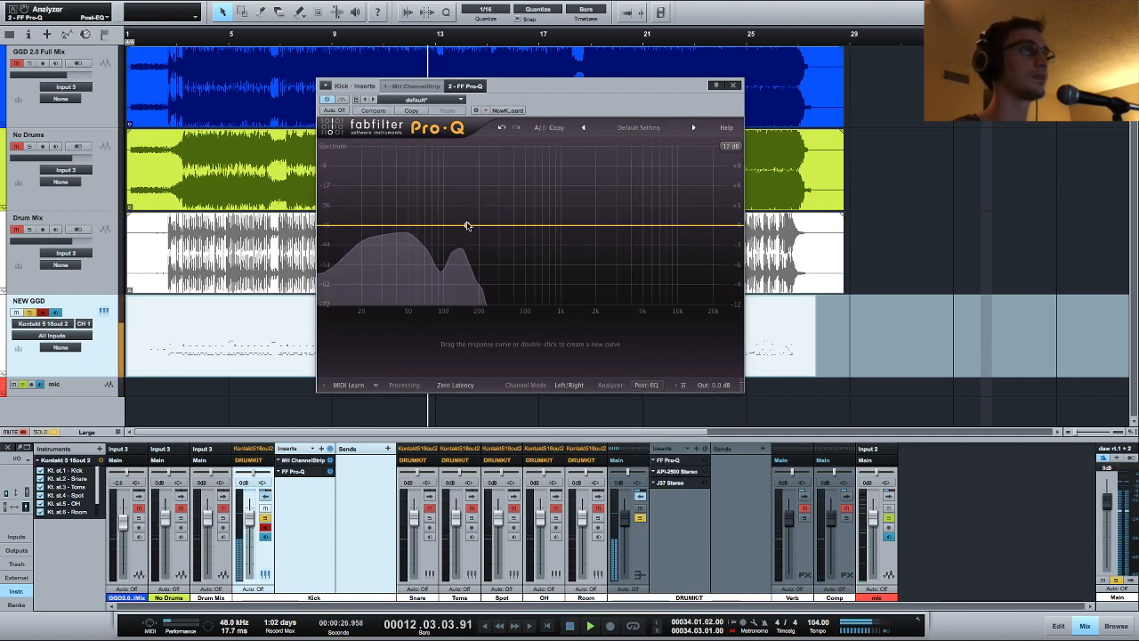
# Cut the kick about 4 dB near 1.4 kHz and boost it about 3.9 dB at 7.5 kHz
pyautogui.moveTo(471, 223); pyautogui.dragTo(579, 254)
pyautogui.moveTo(662, 232); pyautogui.dragTo(663, 202)
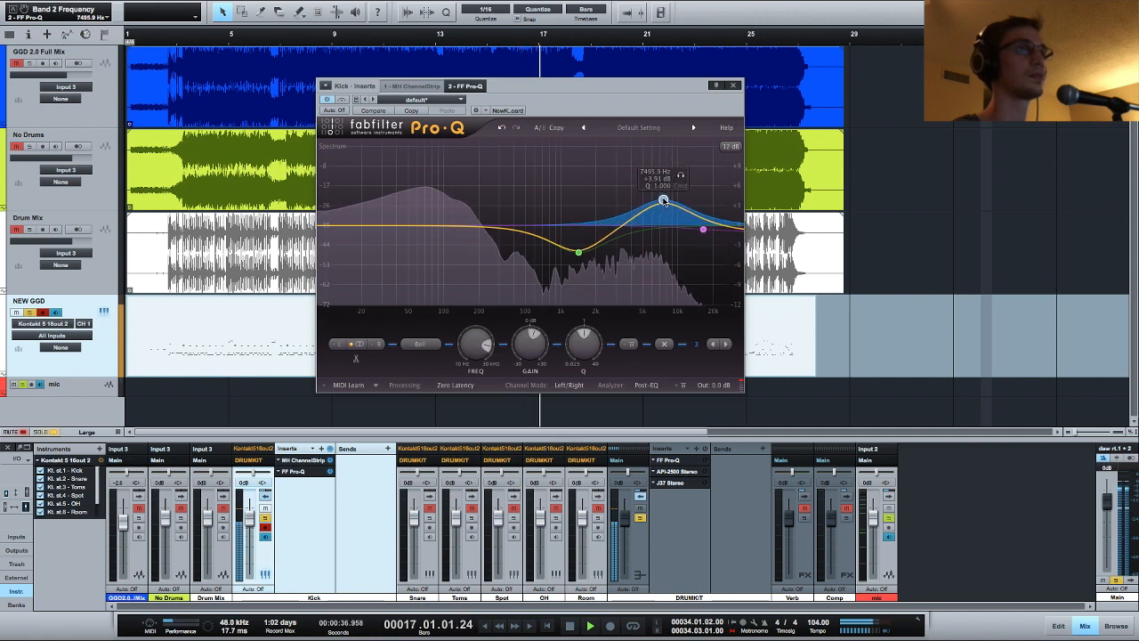
# Add a Low Cut at about 23 Hz and a boost of about 0.85 dB near 57 Hz to the kick EQ
pyautogui.moveTo(483, 207); pyautogui.dragTo(375, 221)
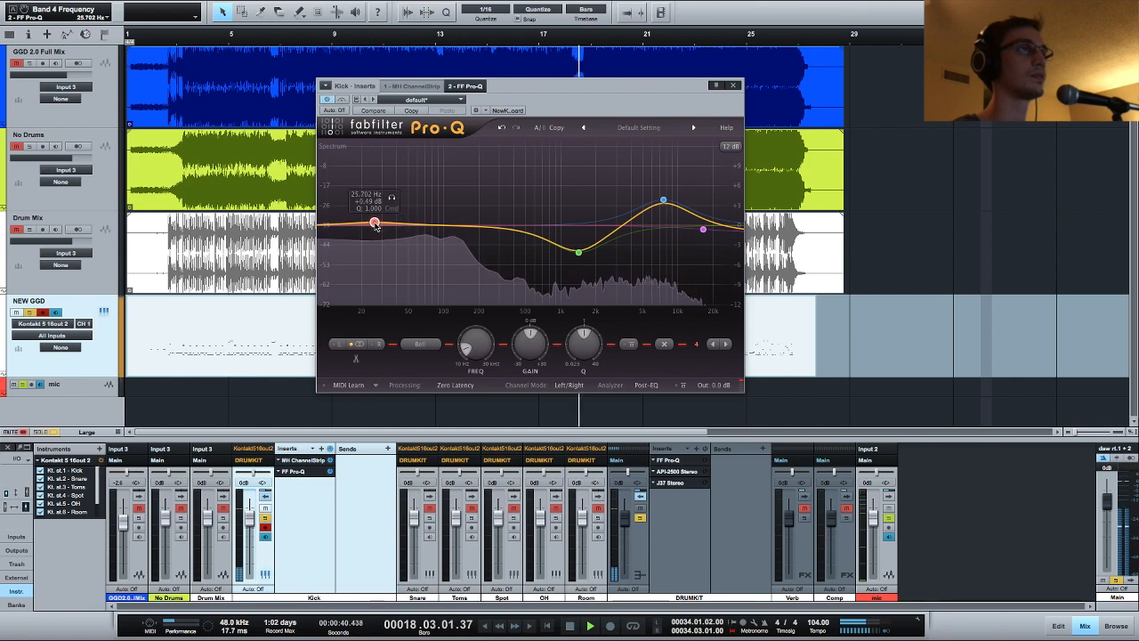
pyautogui.click(419, 344)
pyautogui.click(426, 382)
pyautogui.moveTo(375, 223); pyautogui.dragTo(369, 226)
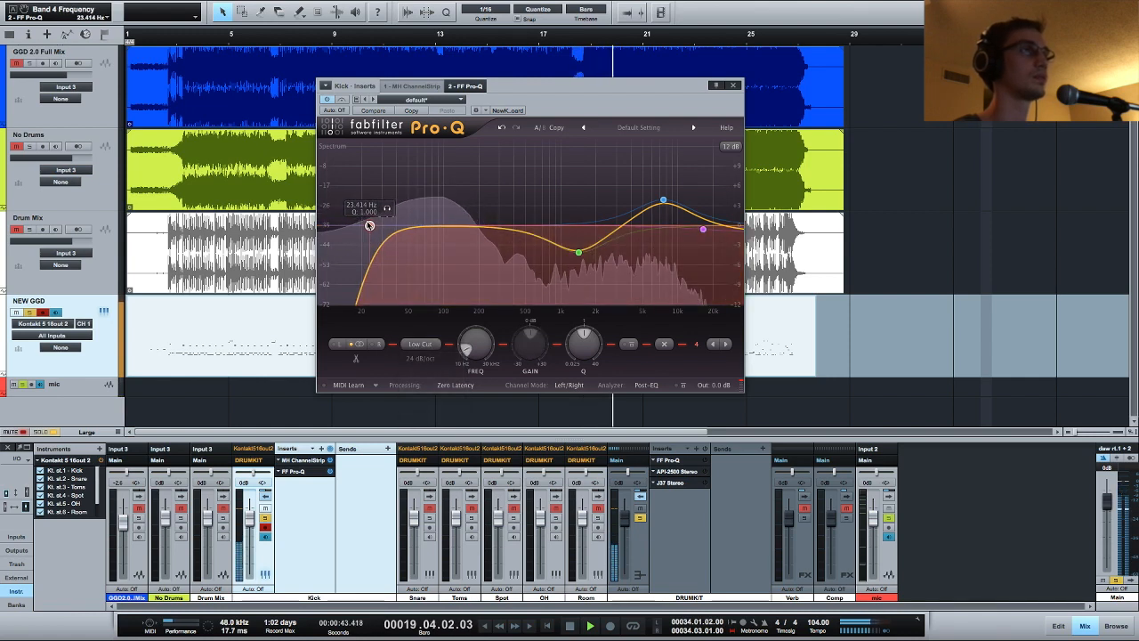
pyautogui.doubleClick(414, 219)
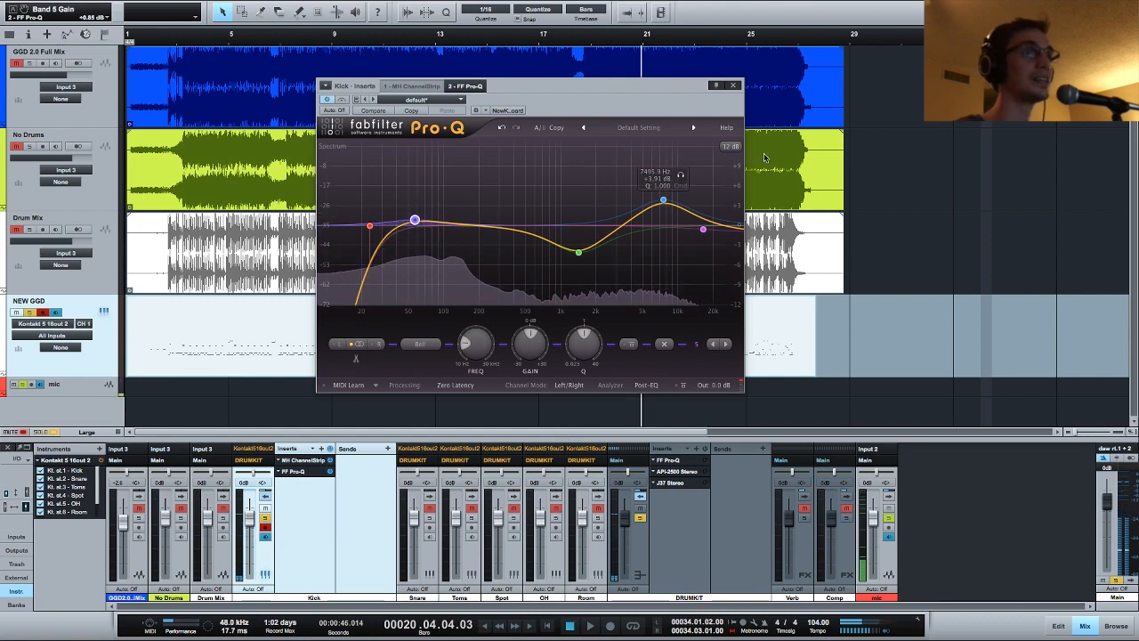
pyautogui.click(733, 86)
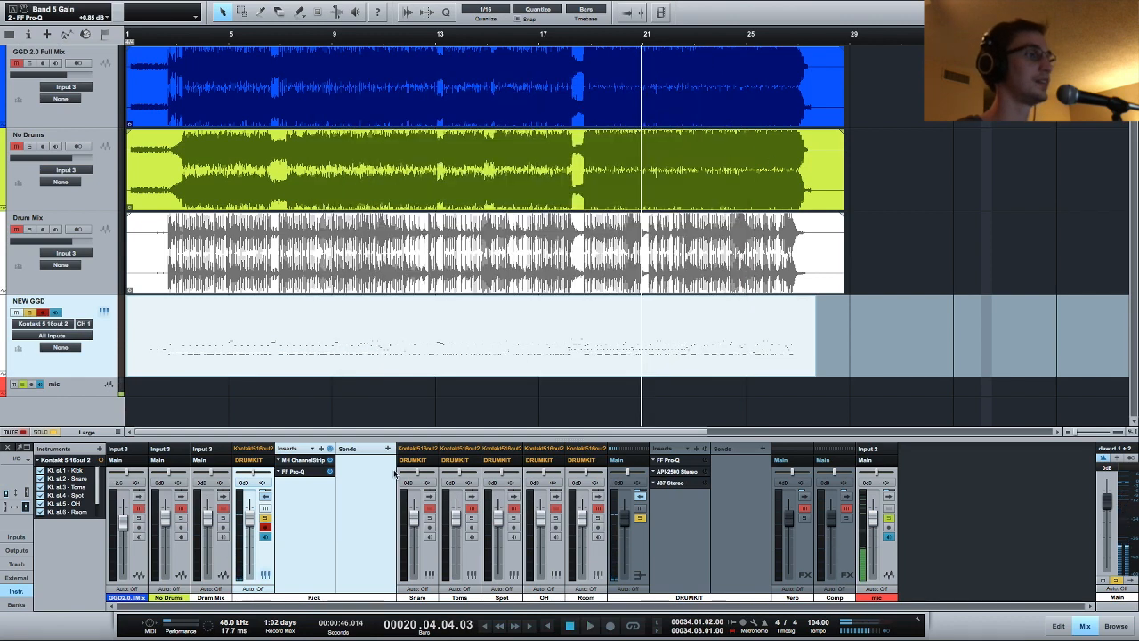
# Expand the Kick and Snare channels and copy MH ChannelStrip from the Kick to the Snare inserts
pyautogui.click(267, 501)
pyautogui.click(308, 501)
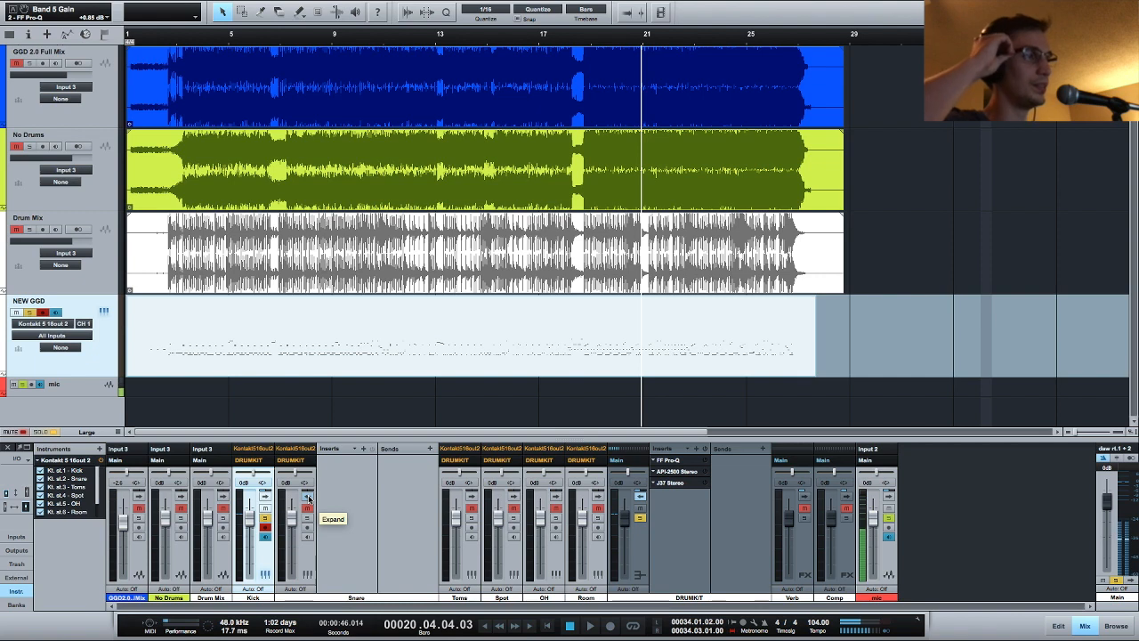
pyautogui.click(268, 497)
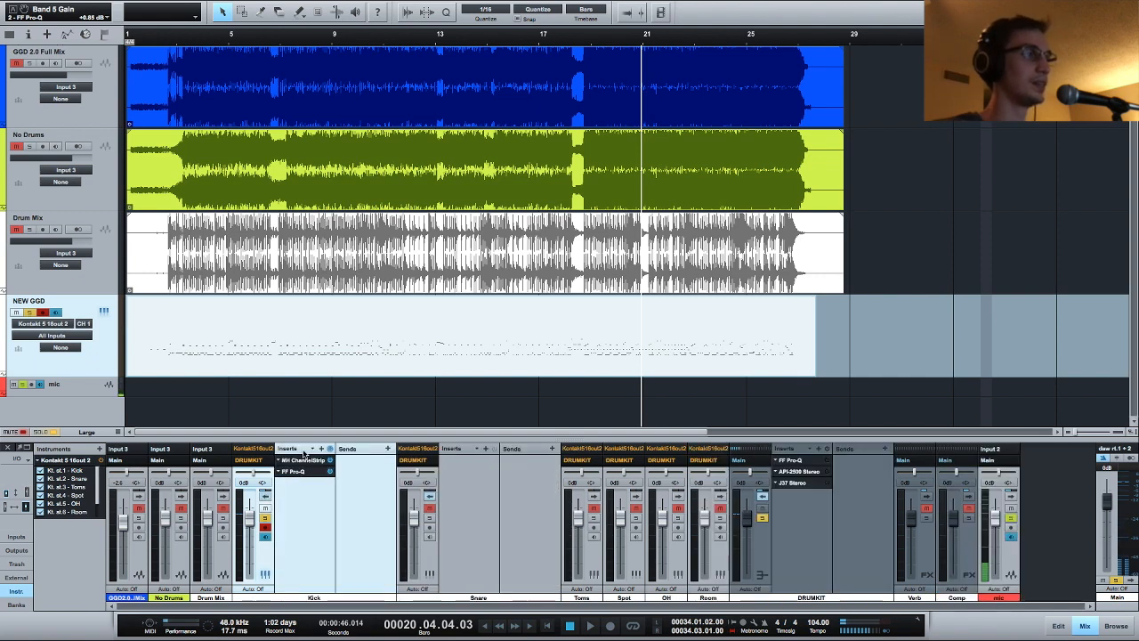
pyautogui.moveTo(305, 460); pyautogui.dragTo(476, 476)
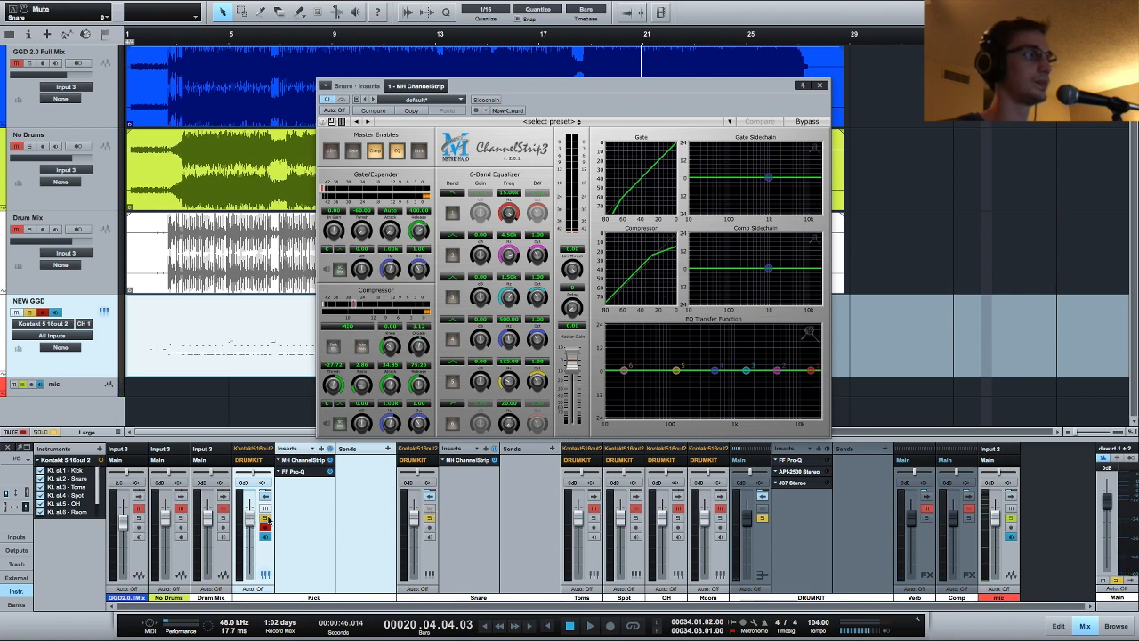
# Play the soloed snare and set its compressor's threshold to -24.84 dB, attack about 32 ms, release about 108 ms and output gain 3.6 dB
pyautogui.click(171, 36)
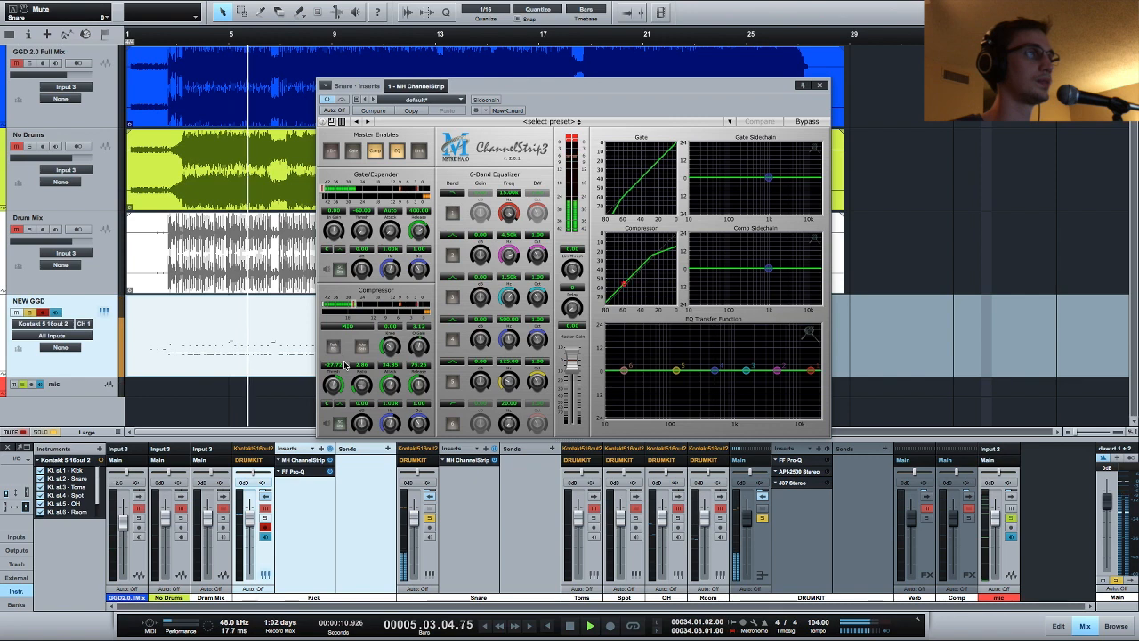
pyautogui.moveTo(331, 388); pyautogui.dragTo(333, 385)
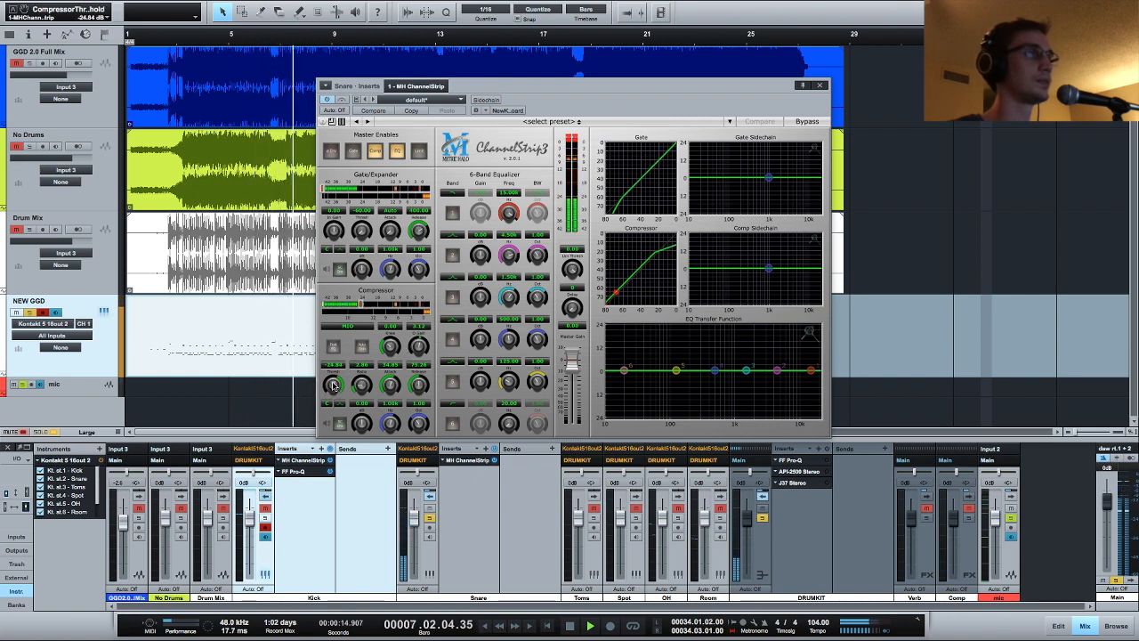
pyautogui.moveTo(391, 386); pyautogui.dragTo(416, 386)
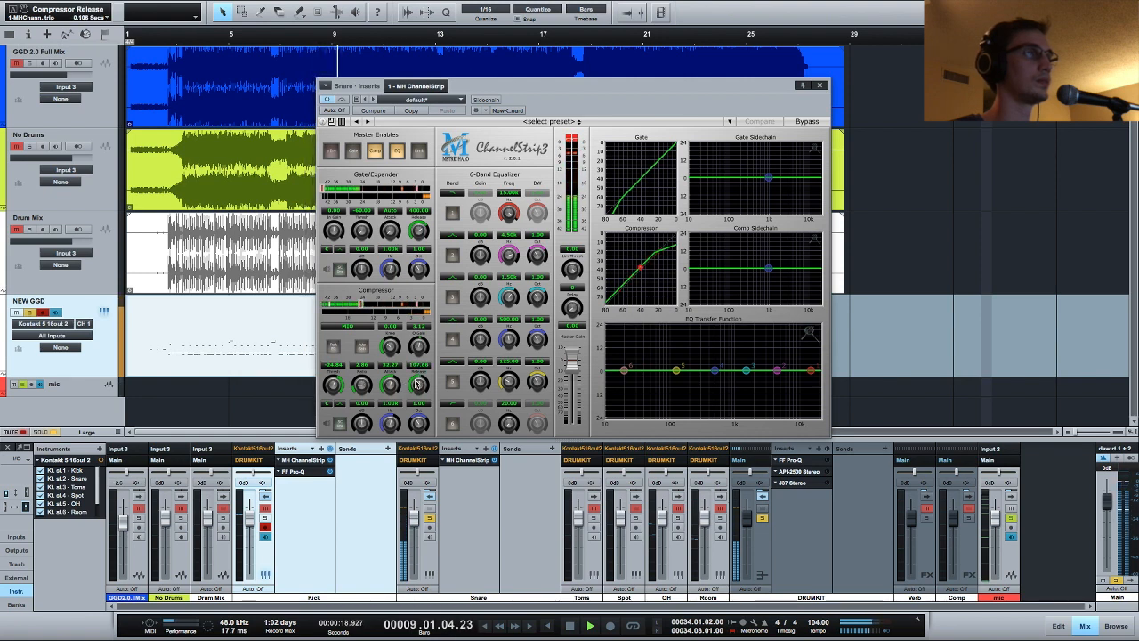
pyautogui.click(343, 100)
pyautogui.click(343, 100)
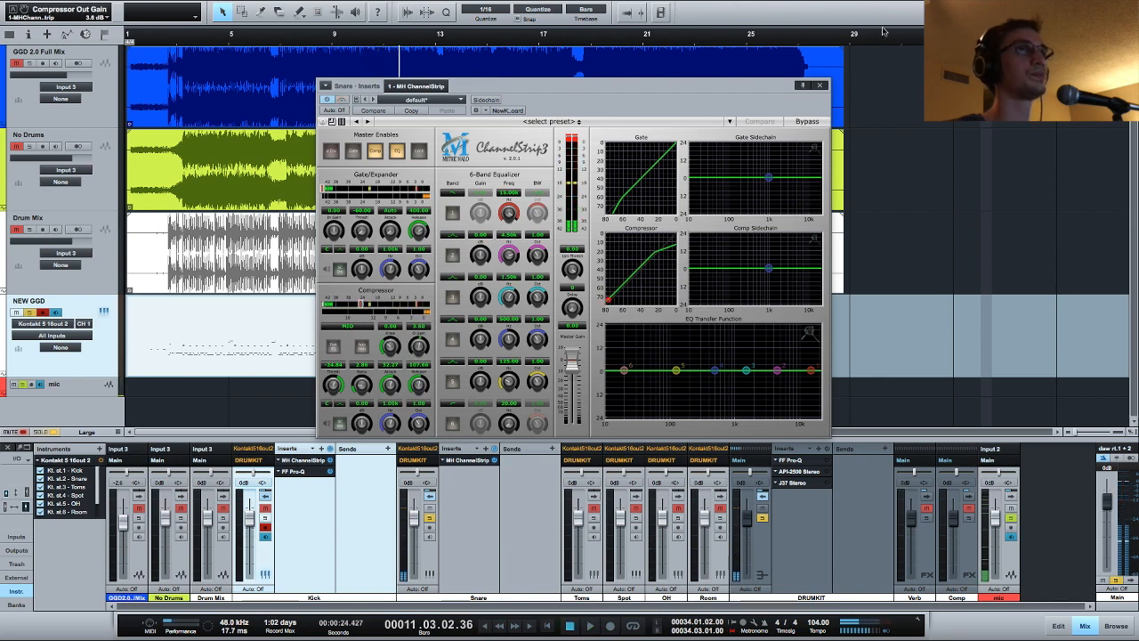
pyautogui.click(820, 86)
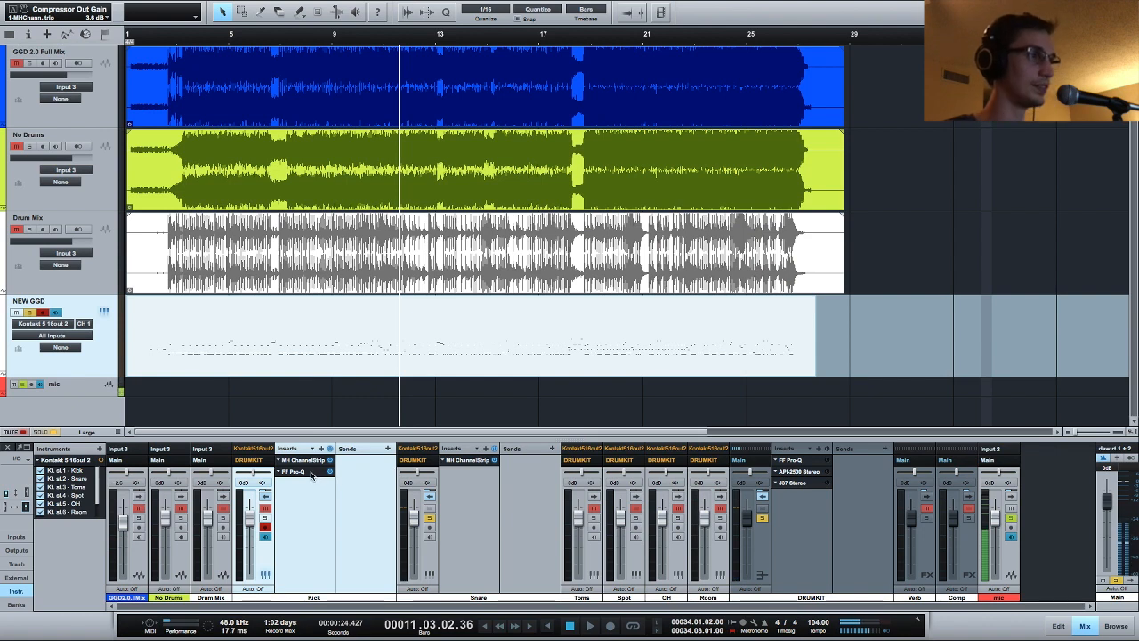
# Copy FF Pro-Q from the Kick to the Snare channel and reset it to Default Setting
pyautogui.moveTo(311, 475); pyautogui.dragTo(458, 472)
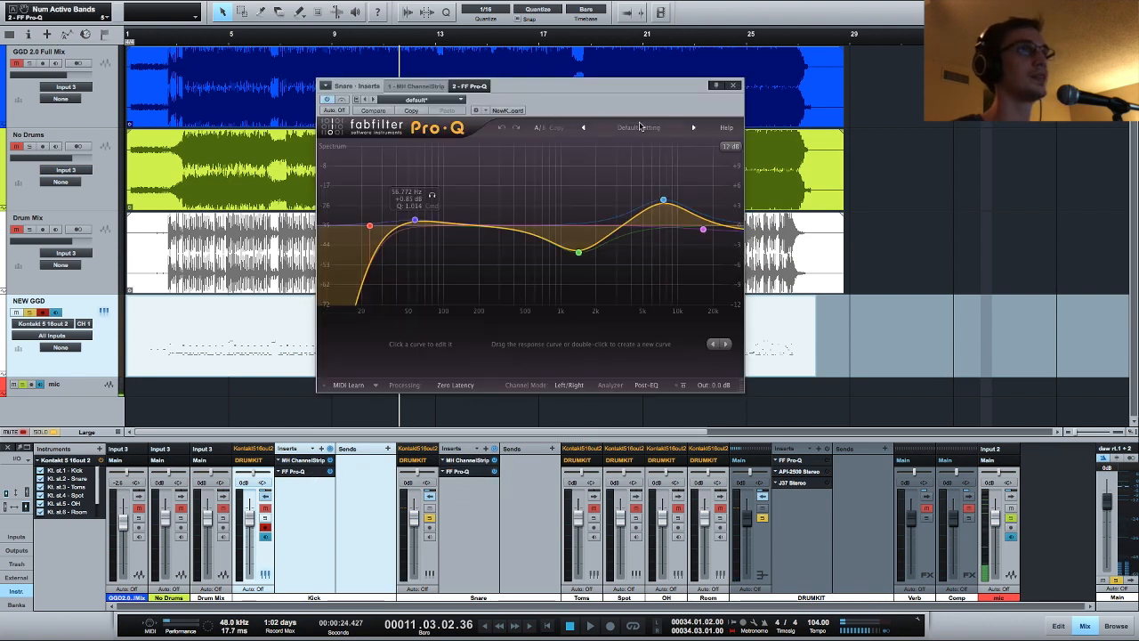
pyautogui.click(639, 128)
pyautogui.click(631, 187)
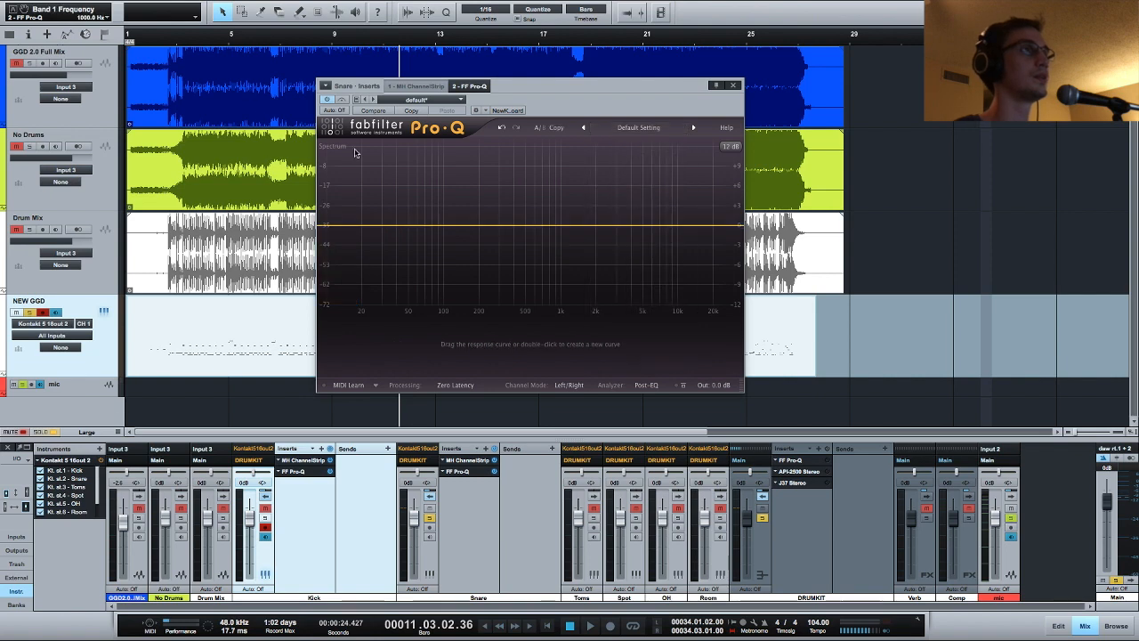
# Sweep a boosted bell through the playing snare's low mids and turn it into a cut of about 3.2 dB at 452 Hz
pyautogui.press('space')
pyautogui.moveTo(510, 224); pyautogui.dragTo(540, 208)
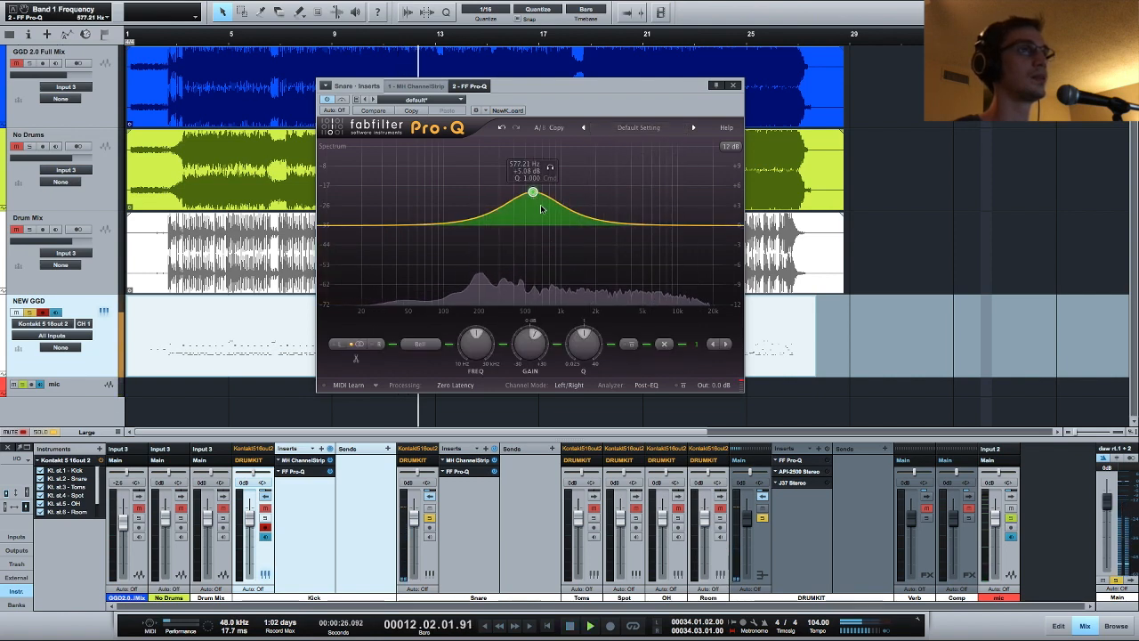
pyautogui.scroll(5, 533, 194)
pyautogui.moveTo(533, 194); pyautogui.dragTo(512, 155)
pyautogui.moveTo(574, 345); pyautogui.dragTo(574, 337)
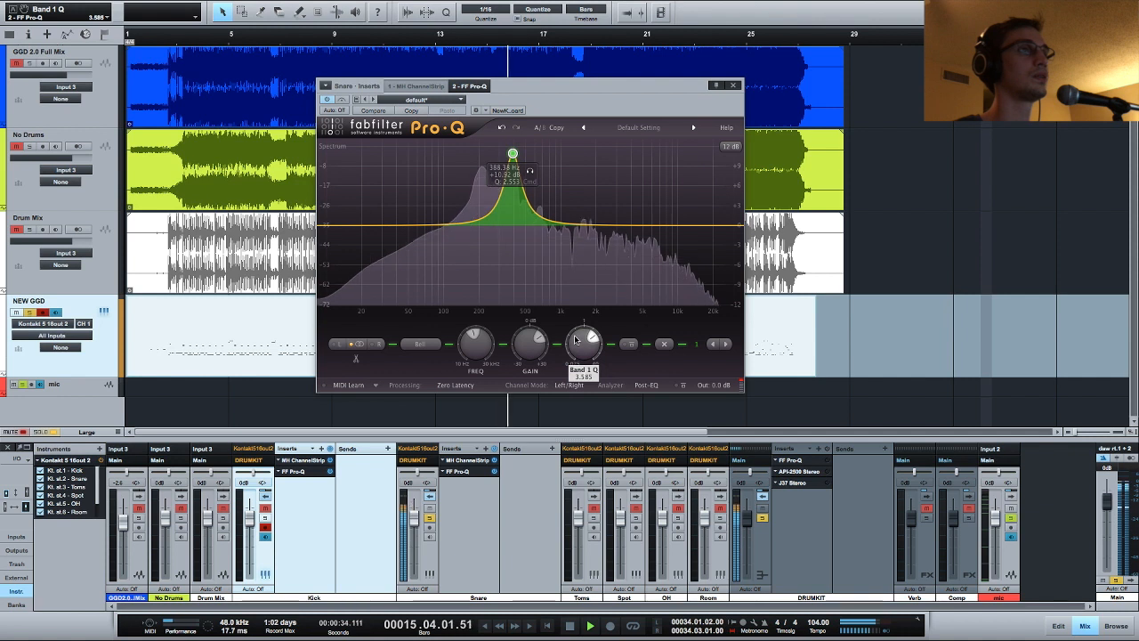
pyautogui.moveTo(578, 341); pyautogui.dragTo(525, 373)
# Add a gentle boost of about 1 dB near 220 Hz to the snare EQ and narrow the 452 Hz cut
pyautogui.moveTo(485, 229); pyautogui.dragTo(483, 210)
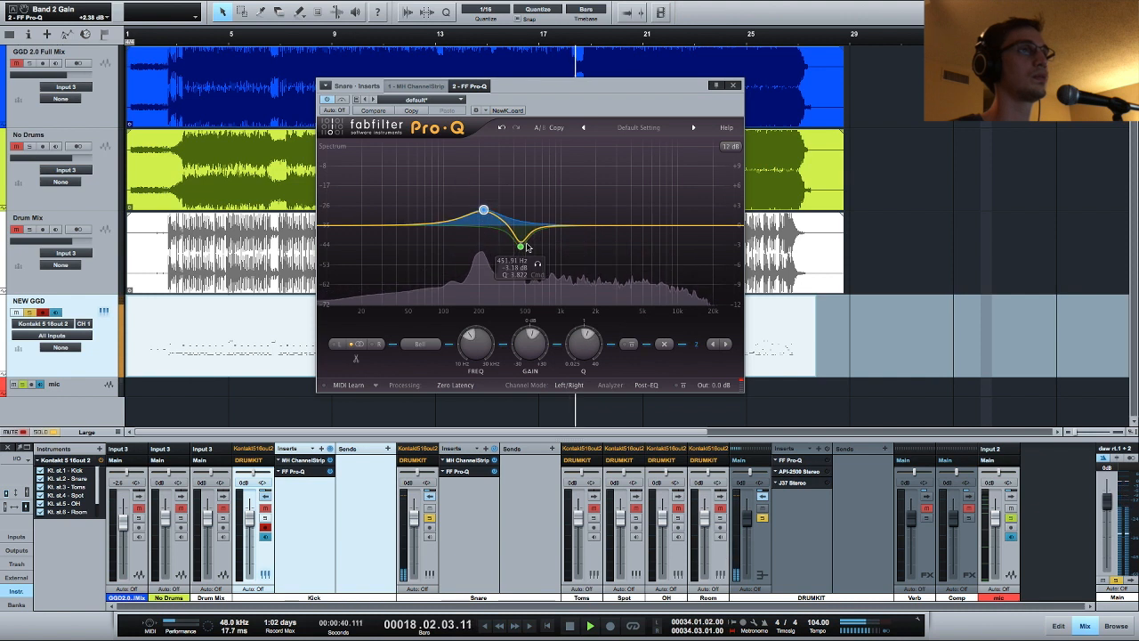
pyautogui.scroll(5, 526, 255)
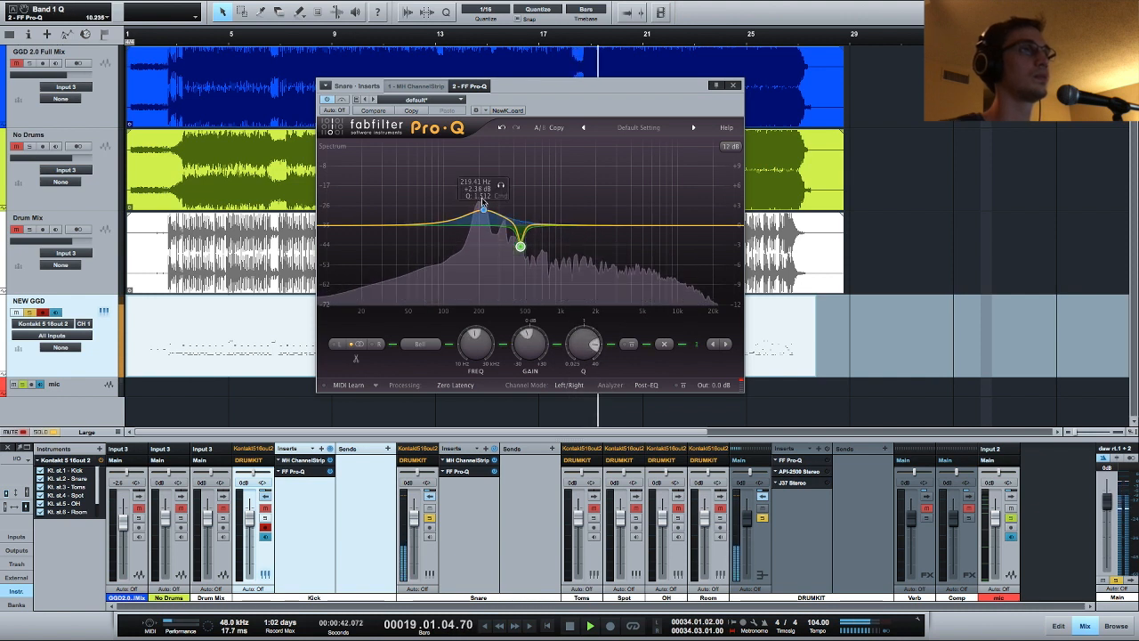
pyautogui.moveTo(483, 212); pyautogui.dragTo(480, 218)
# Dip the snare slightly near 1.2 kHz, lift it gently at about 3.8 kHz and in the highs, and stop playback
pyautogui.moveTo(574, 224); pyautogui.dragTo(628, 220)
pyautogui.press('space')
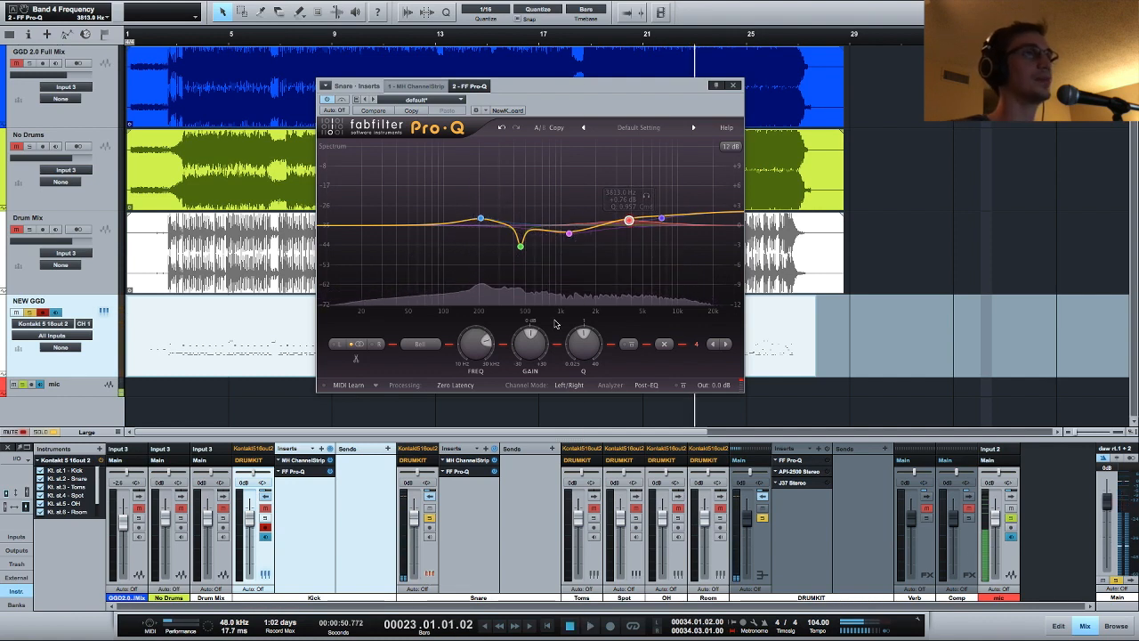
# Lower the snare's bottom mic to about -3.4 dB in the Halpern Drums instrument and close its window
pyautogui.press('F11')
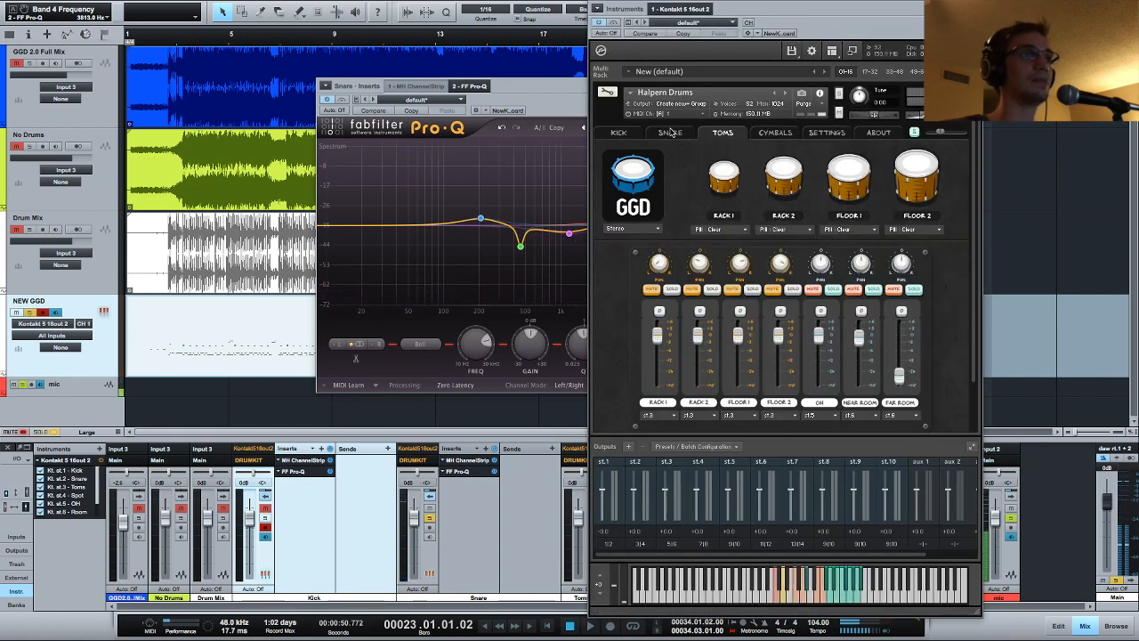
pyautogui.click(670, 132)
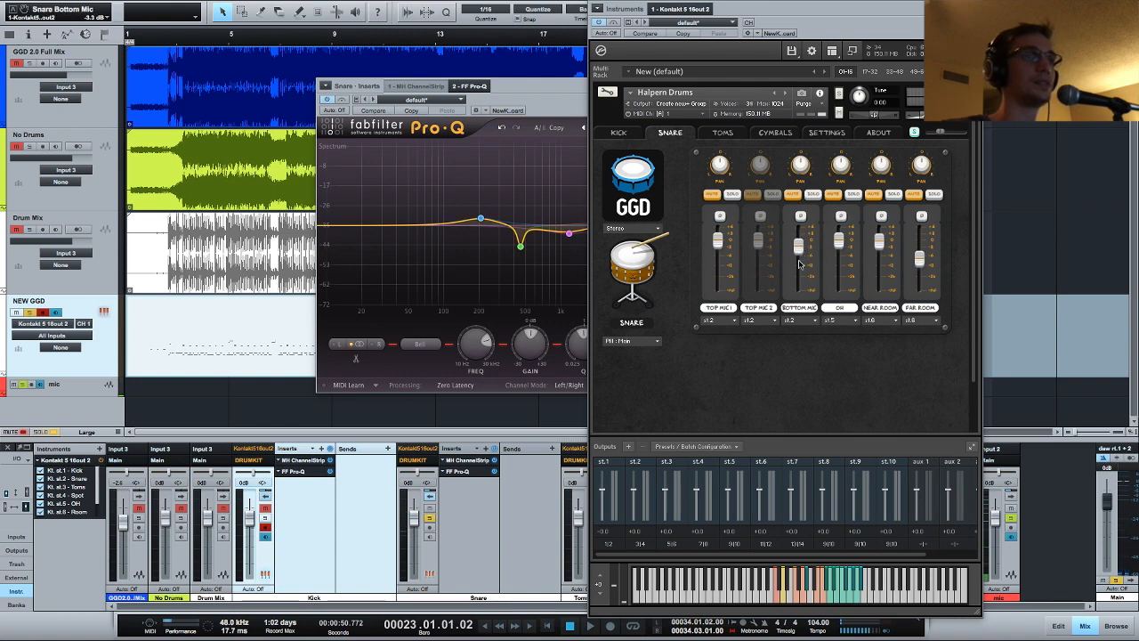
pyautogui.click(971, 9)
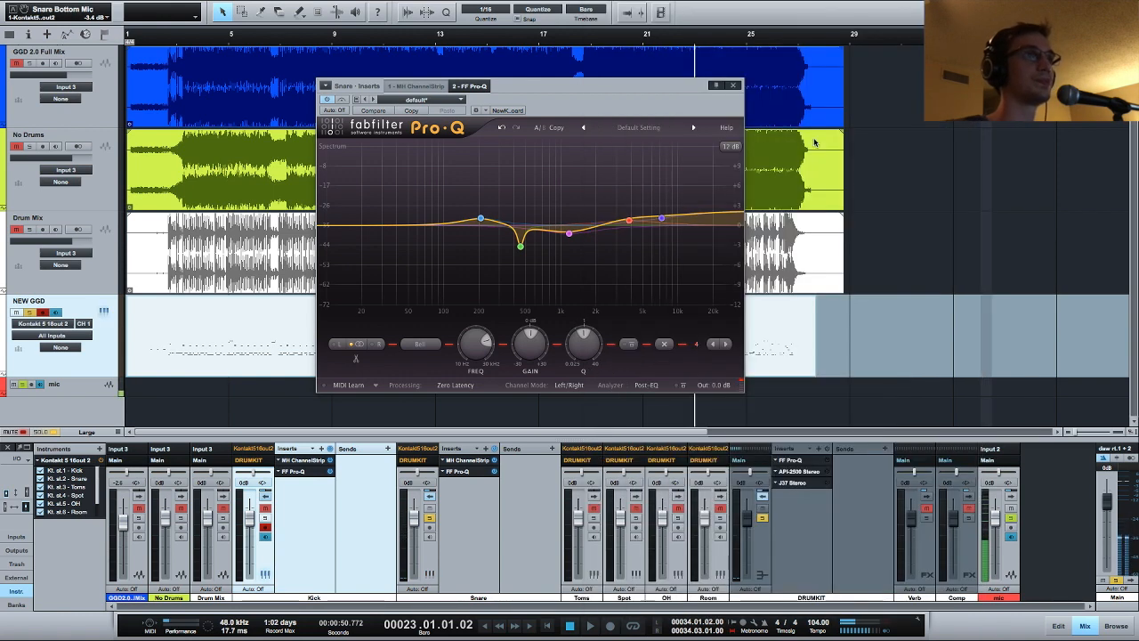
# With the snare playing, raise its high shelf near 7.2 kHz, strengthen the 220 Hz boost and narrow it to a Q of about 1.95
pyautogui.press('space')
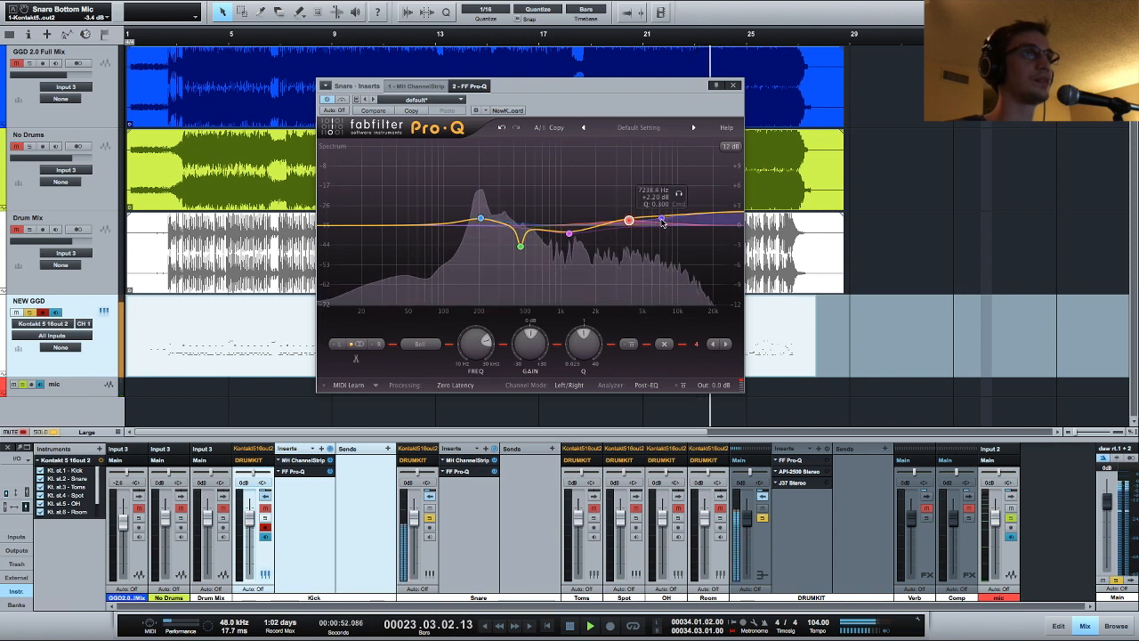
pyautogui.moveTo(661, 218); pyautogui.dragTo(658, 214)
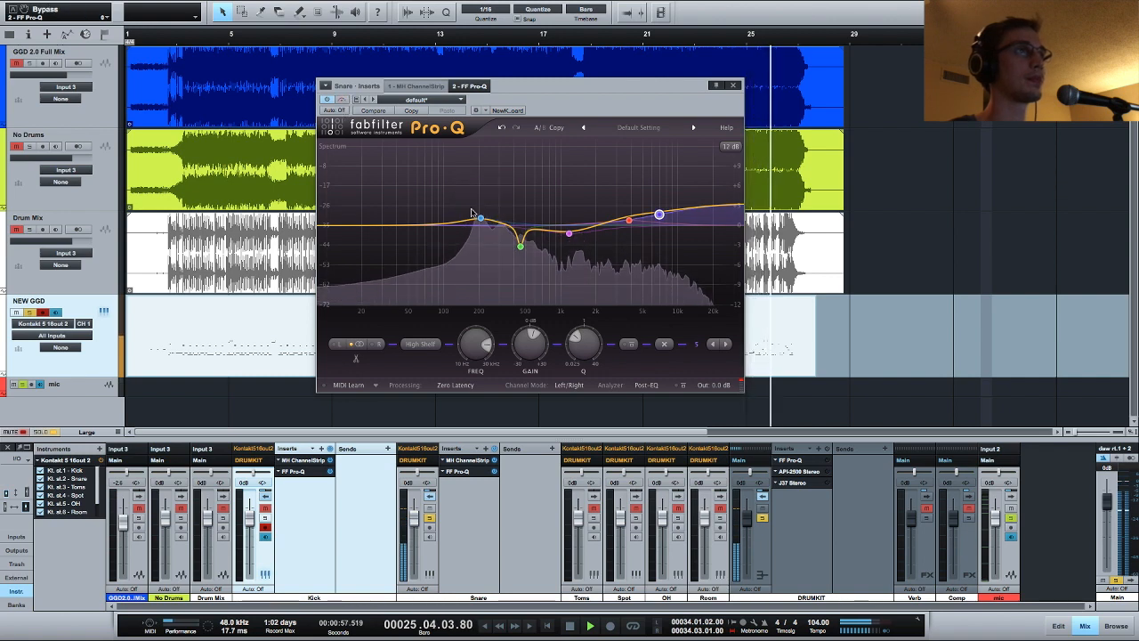
pyautogui.moveTo(481, 218); pyautogui.dragTo(480, 210)
pyautogui.moveTo(587, 342); pyautogui.dragTo(588, 332)
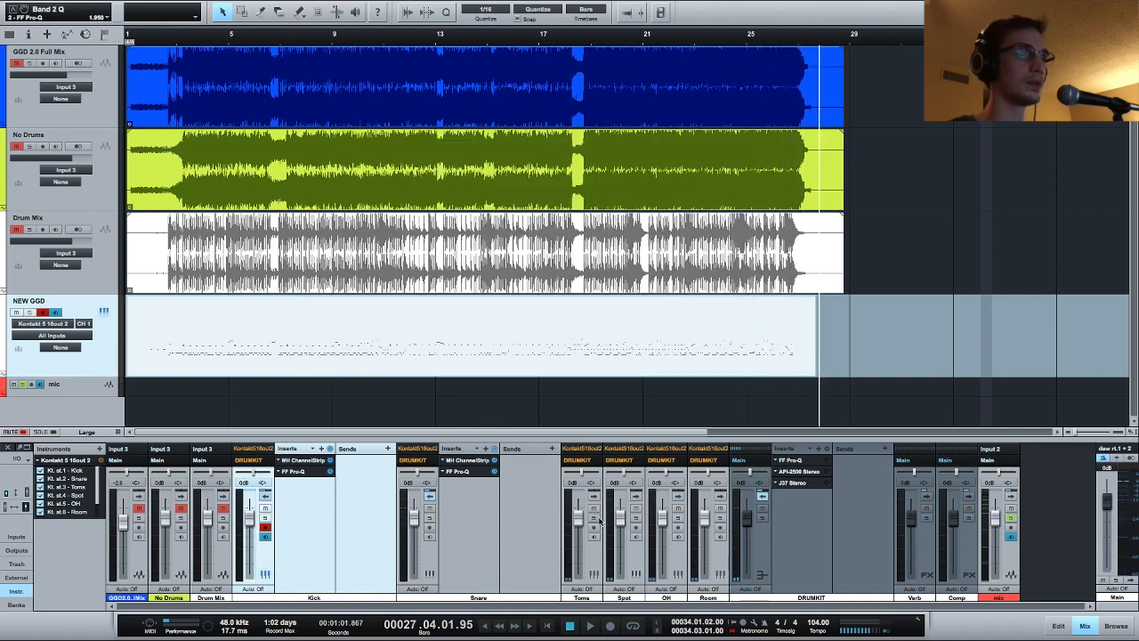
# Solo the Toms channel, copy FF Pro-Q onto it from the Snare and reset it to Default Setting
pyautogui.click(595, 518)
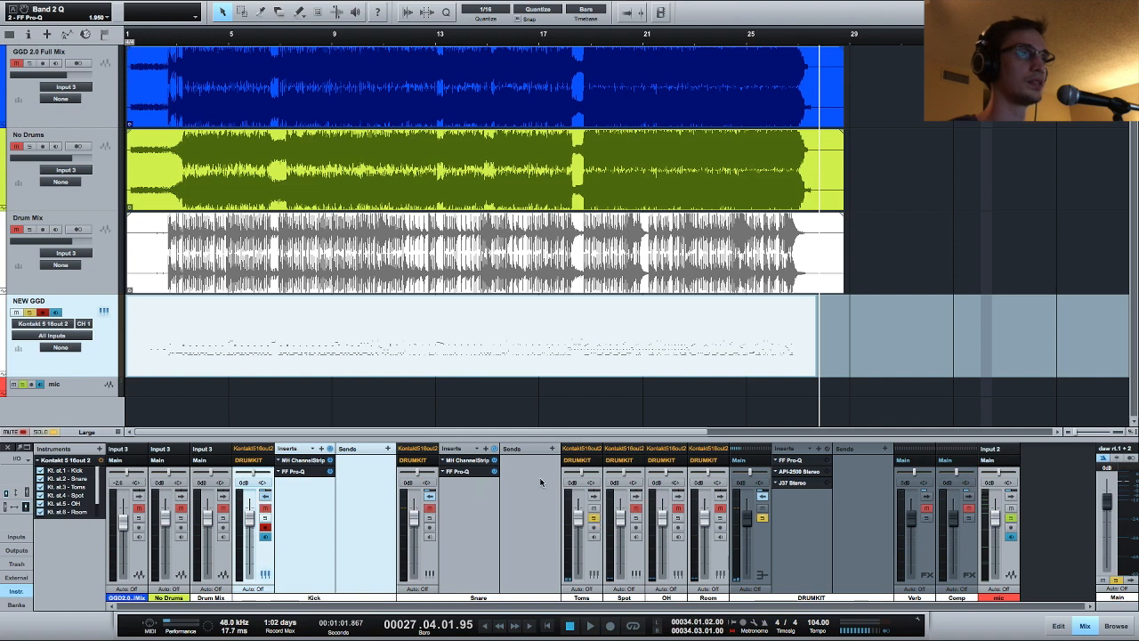
pyautogui.click(594, 496)
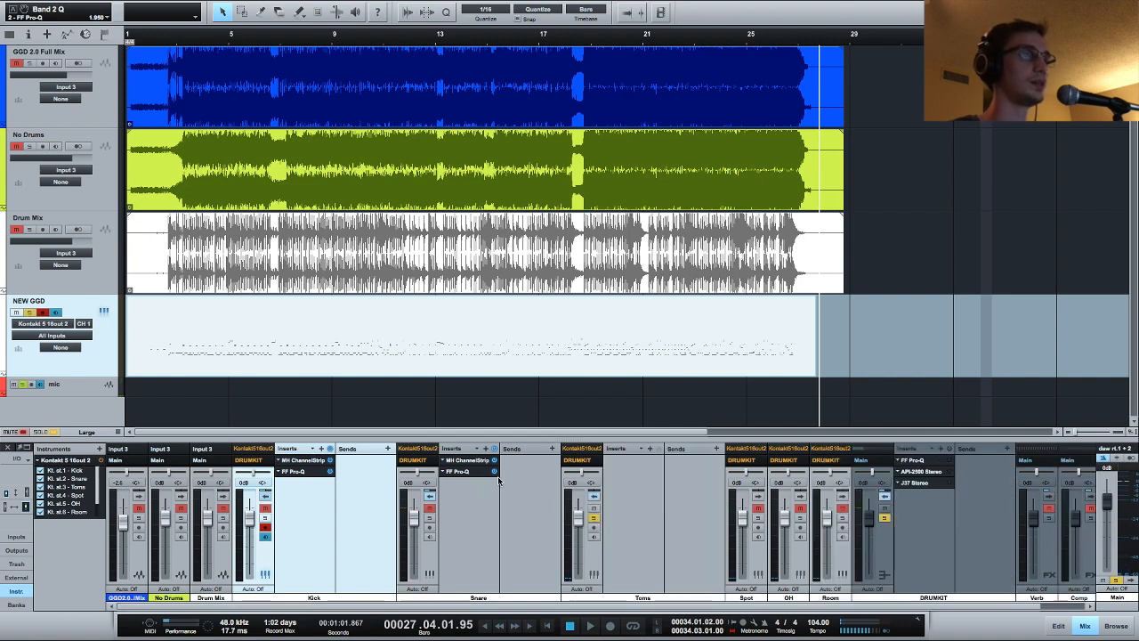
pyautogui.moveTo(529, 472); pyautogui.dragTo(627, 467)
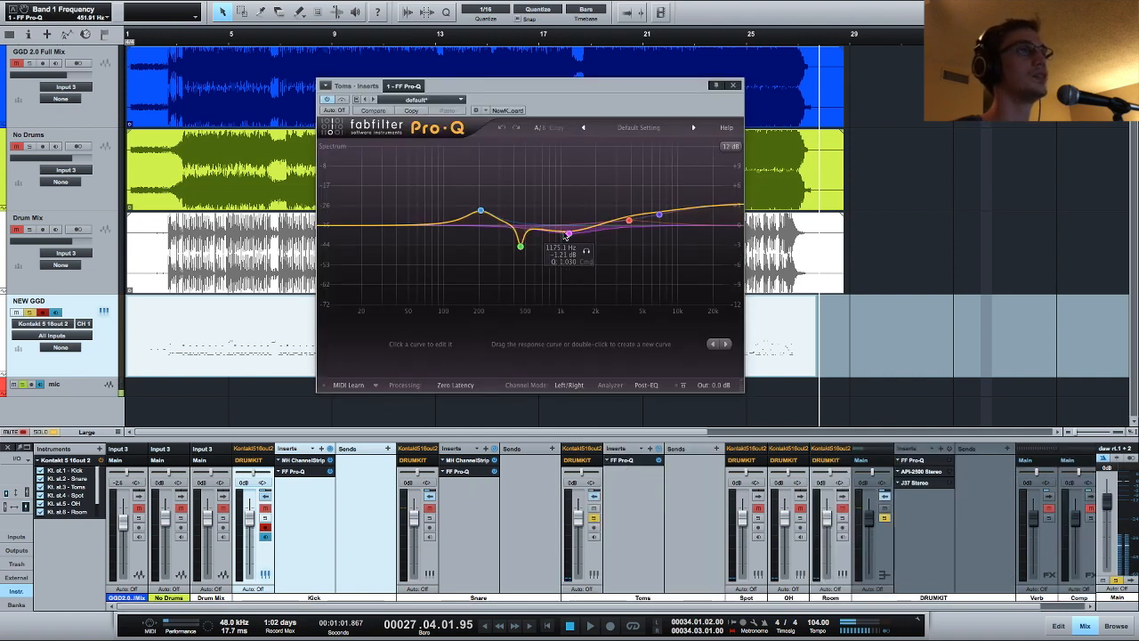
pyautogui.click(639, 127)
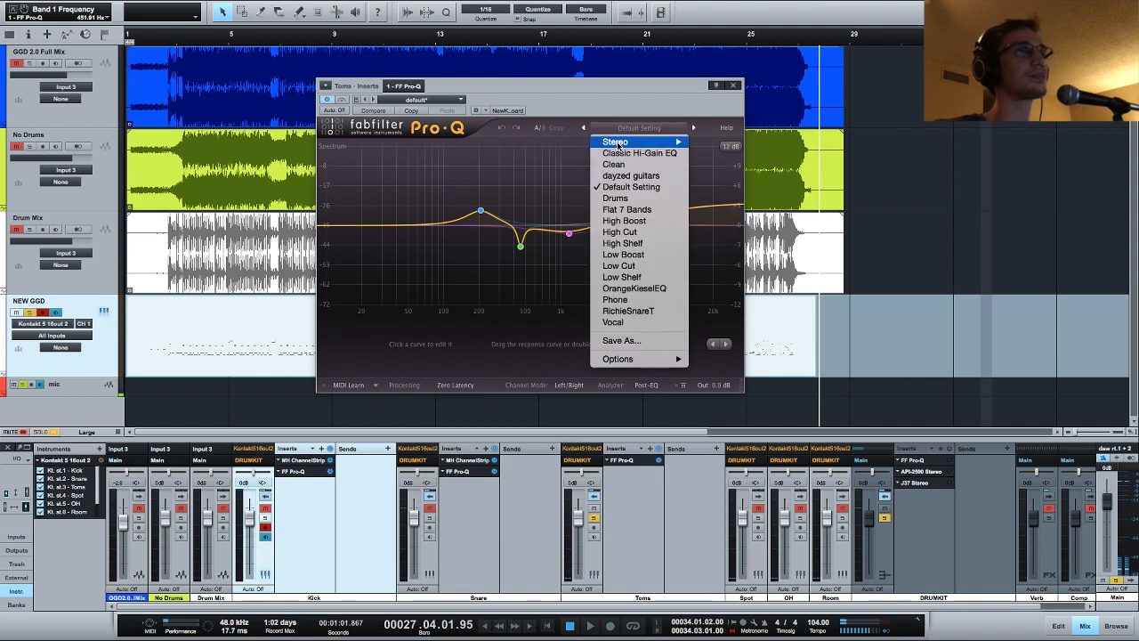
pyautogui.click(641, 187)
pyautogui.moveTo(650, 86); pyautogui.dragTo(645, 135)
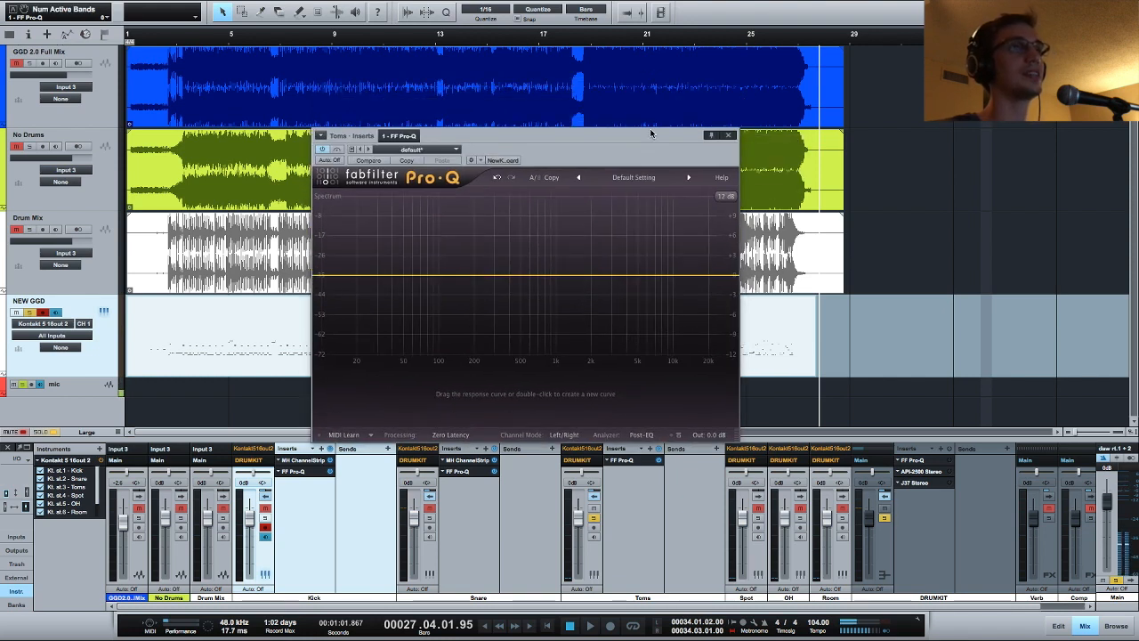
# Loop the tom section around bars 26–27, then cut the toms near 428 Hz and 1.9 kHz and boost about 4.4 dB near 4.6 kHz
pyautogui.click(788, 31)
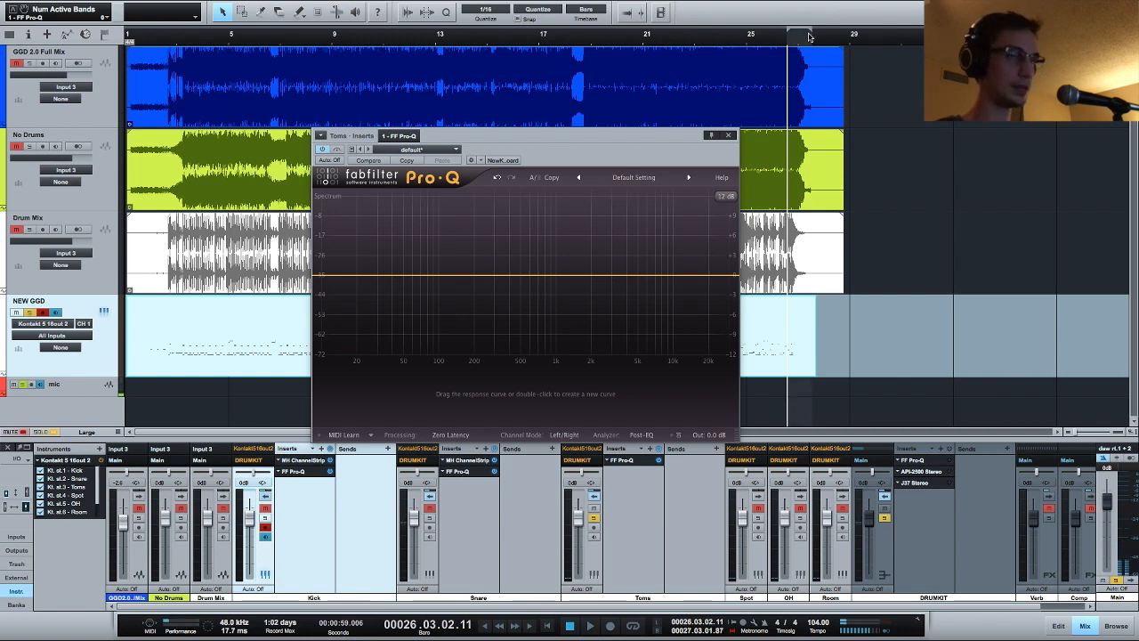
pyautogui.press('space')
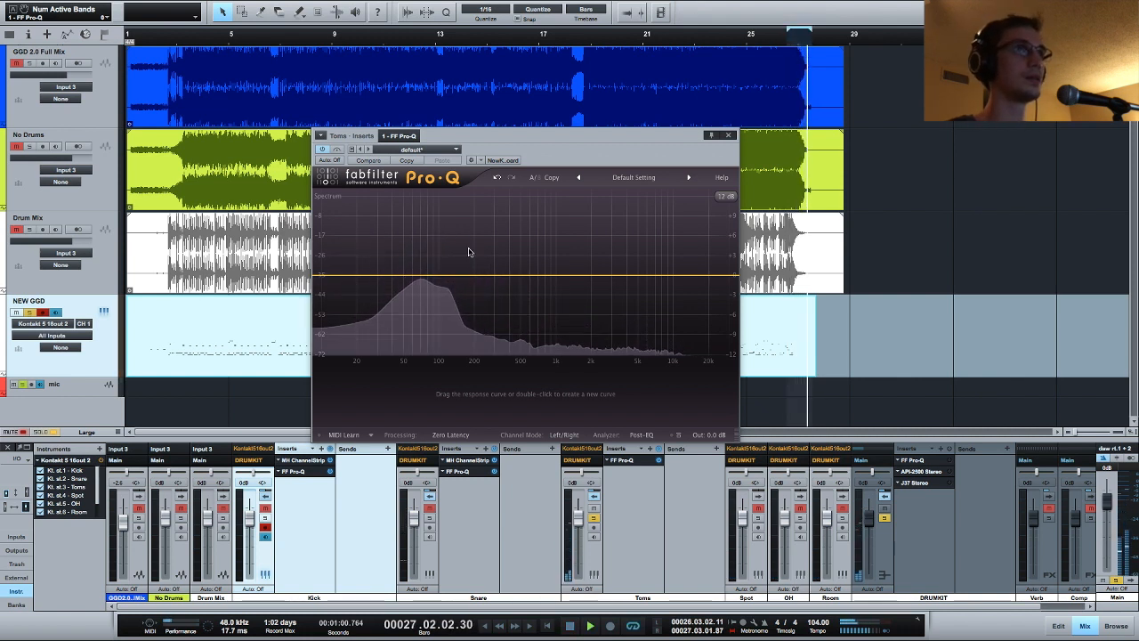
pyautogui.moveTo(525, 275); pyautogui.dragTo(513, 301)
pyautogui.moveTo(585, 281); pyautogui.dragTo(634, 247)
# Add a low cut at about 47 Hz to the toms EQ, audition it and close the EQ
pyautogui.click(384, 276)
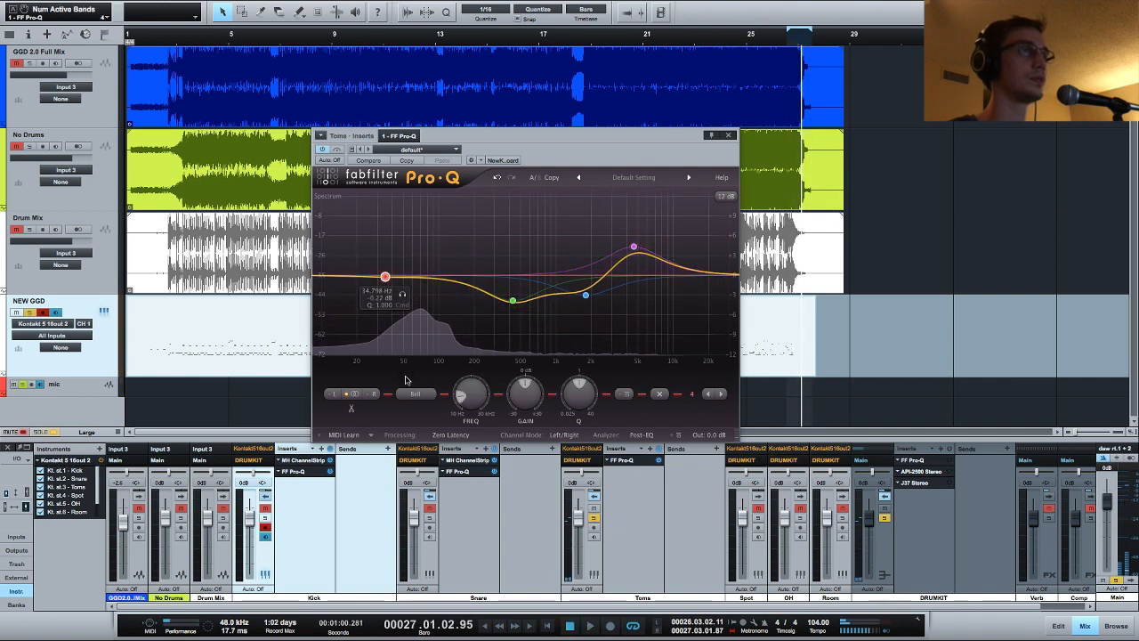
pyautogui.click(413, 392)
pyautogui.click(423, 431)
pyautogui.moveTo(384, 276); pyautogui.dragTo(388, 287)
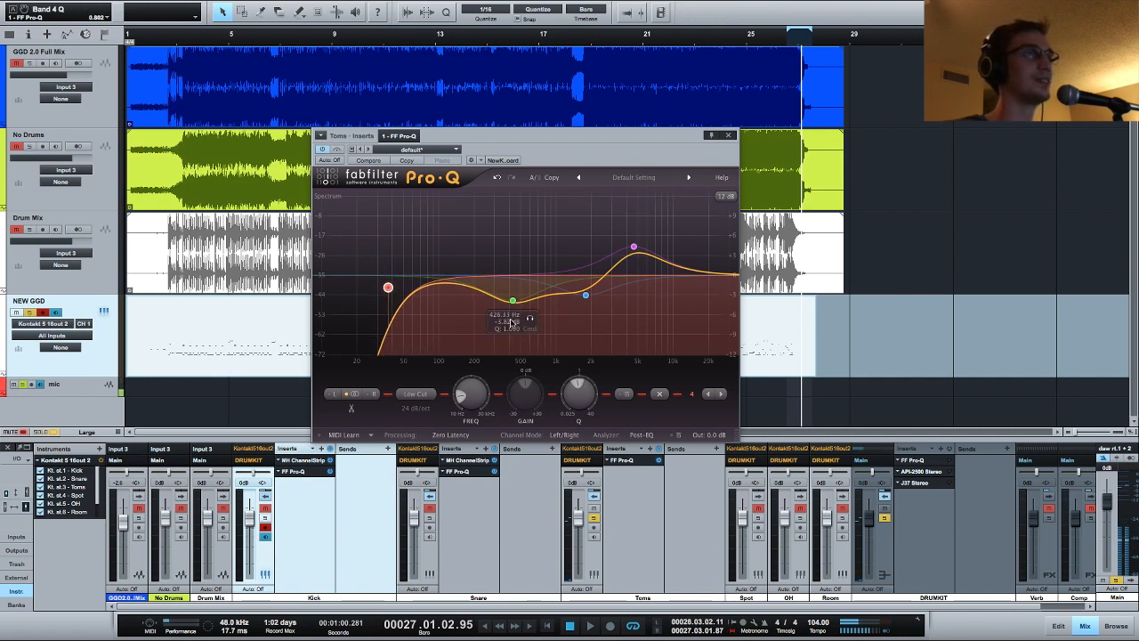
pyautogui.moveTo(388, 287); pyautogui.dragTo(398, 287)
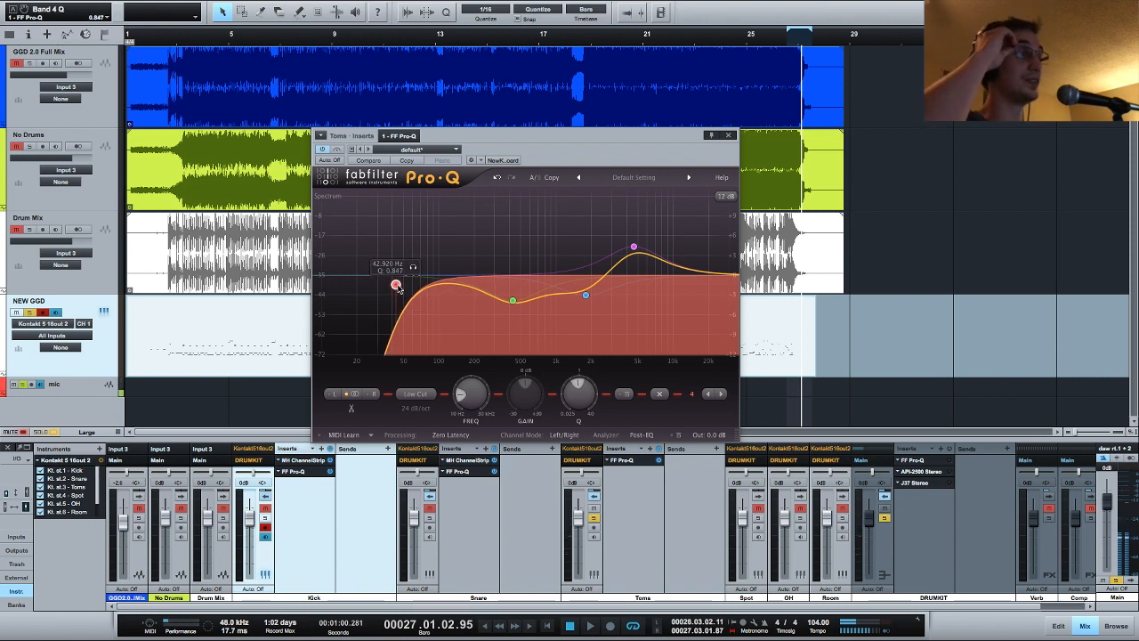
pyautogui.moveTo(398, 287); pyautogui.dragTo(402, 284)
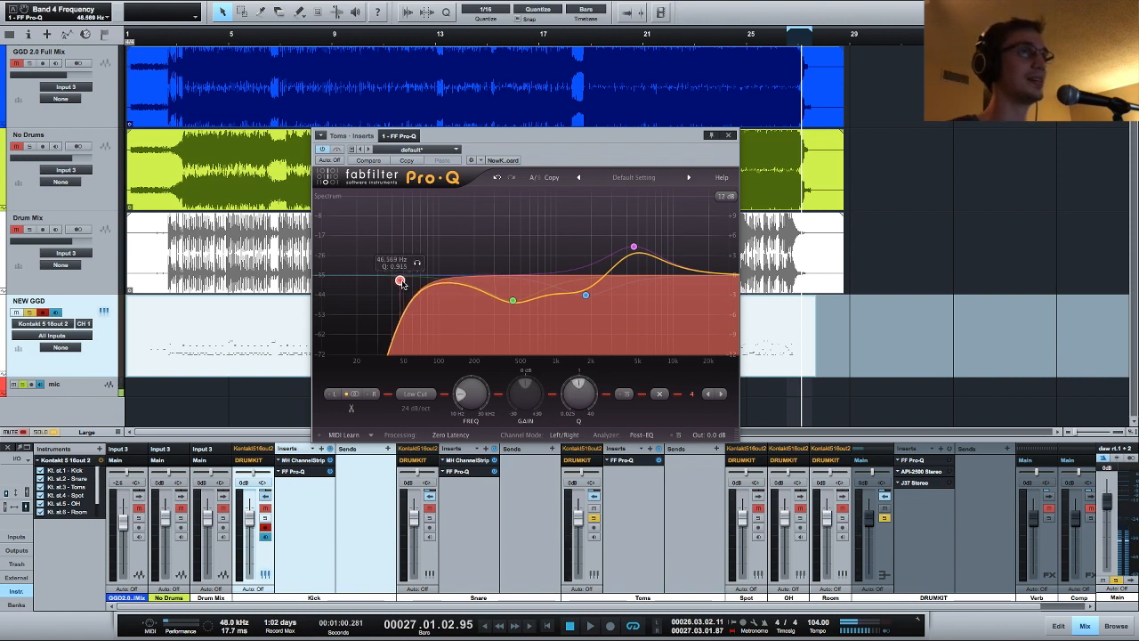
pyautogui.press('space')
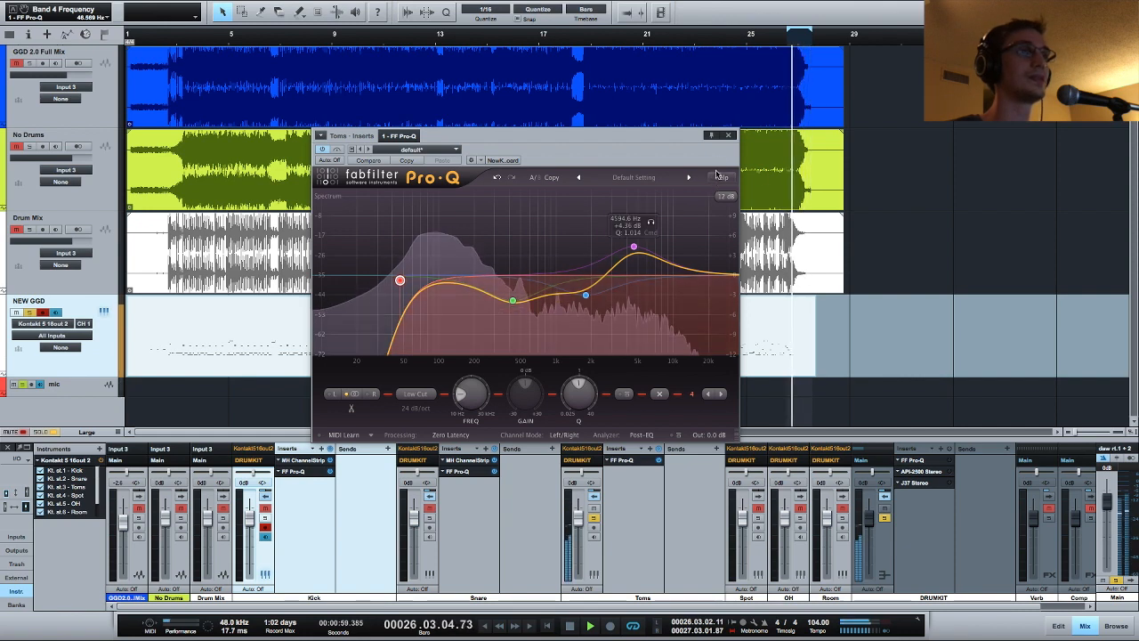
pyautogui.click(729, 135)
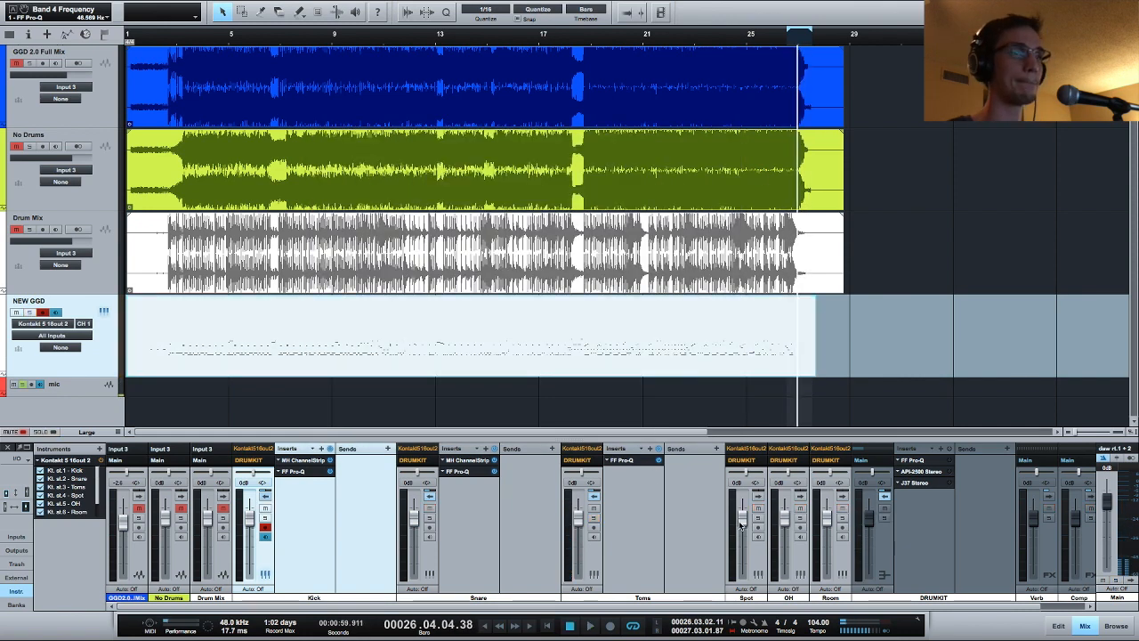
# Lower the Spot channel to about -3 dB, solo it, play from bar 4 and expand its inserts
pyautogui.click(219, 33)
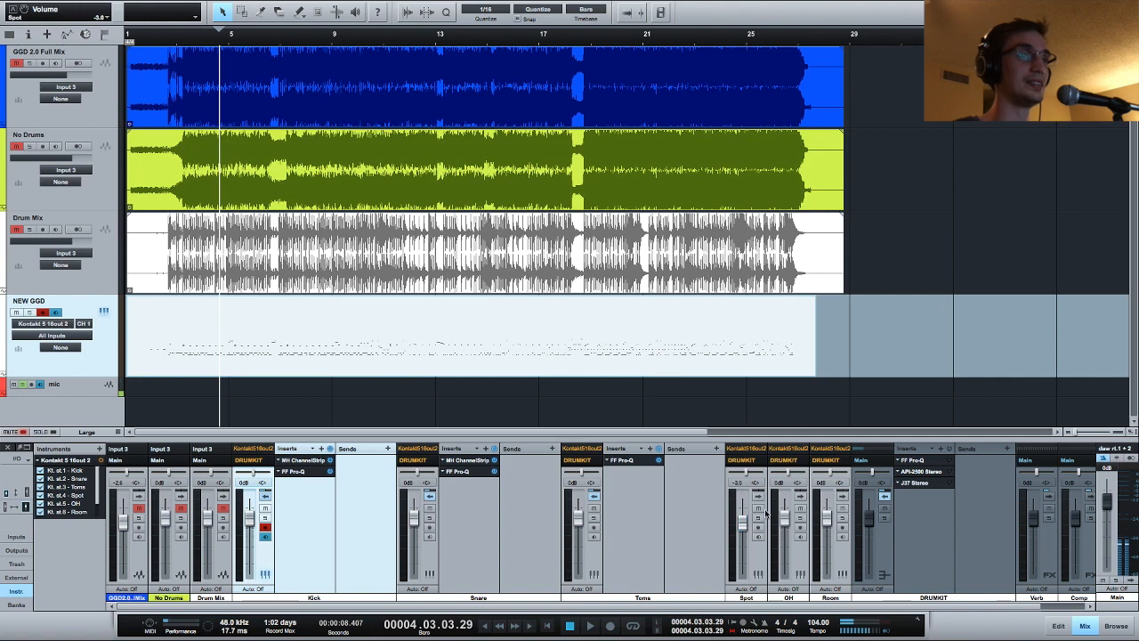
pyautogui.click(758, 517)
pyautogui.press('space')
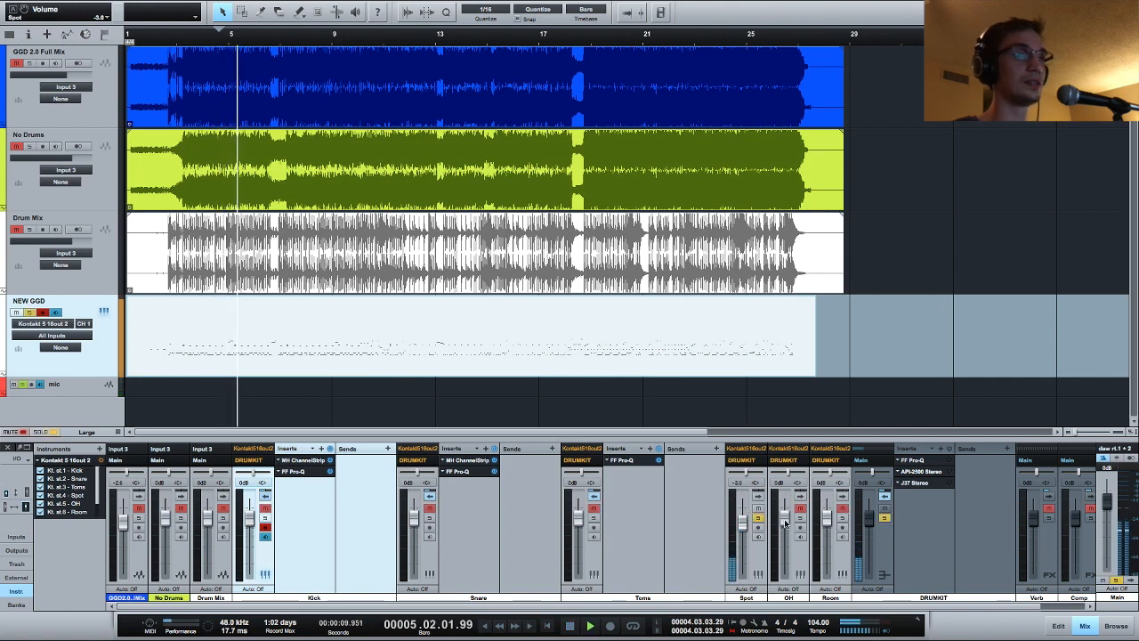
pyautogui.click(761, 501)
# Insert Pro EQ on the Spot channel with a low cut at 450 Hz, audition it and close the EQ
pyautogui.click(813, 449)
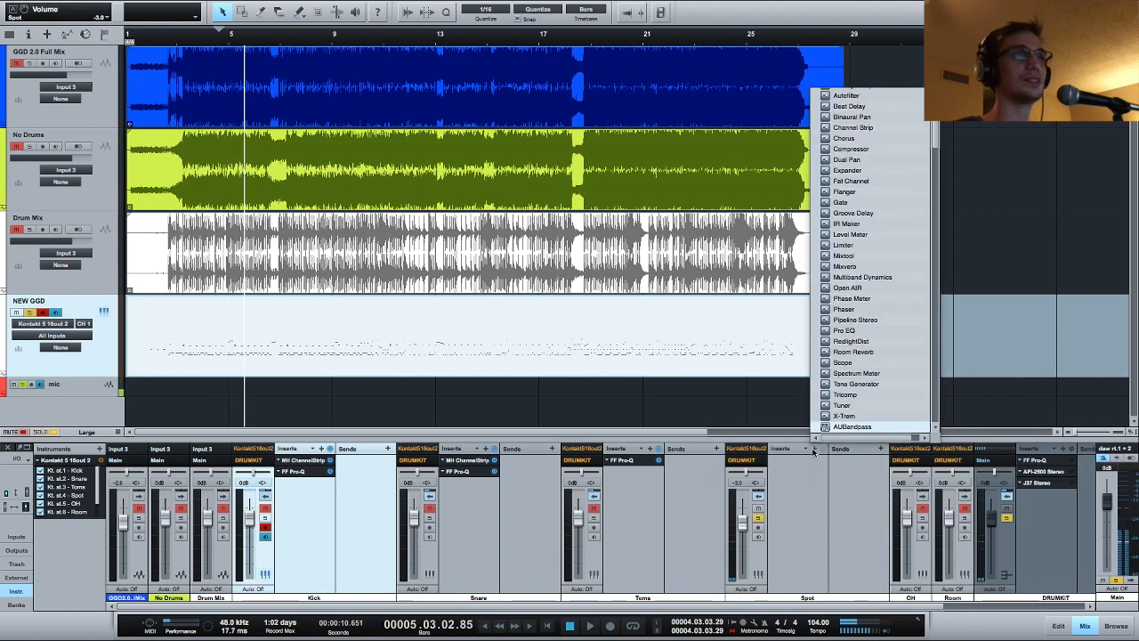
pyautogui.click(859, 330)
pyautogui.moveTo(397, 252); pyautogui.dragTo(451, 274)
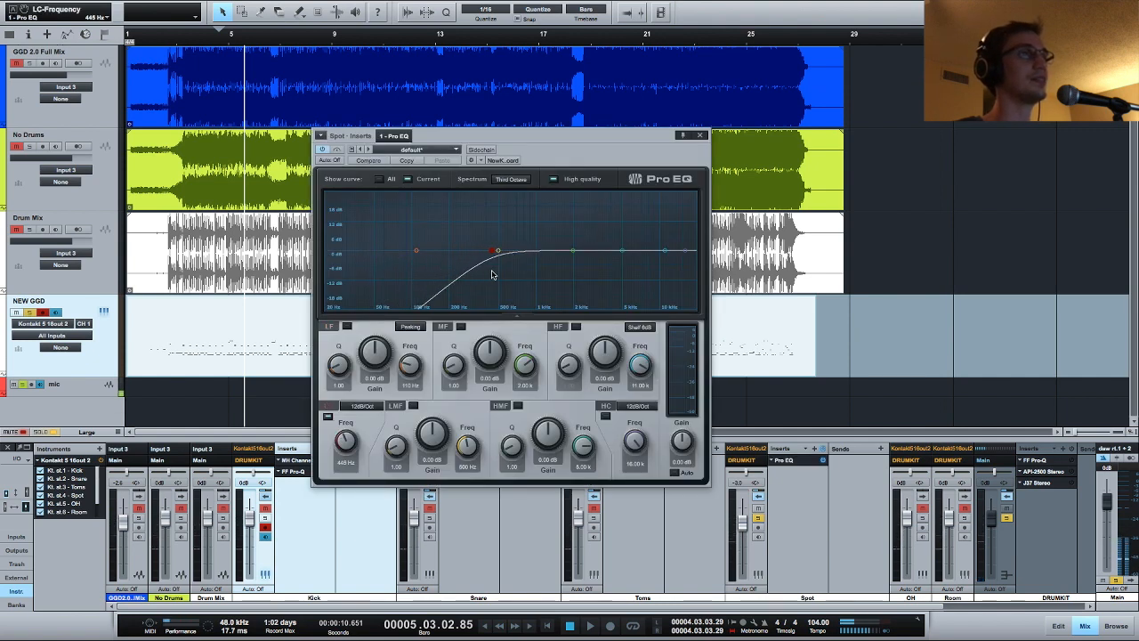
pyautogui.click(278, 39)
pyautogui.press('space')
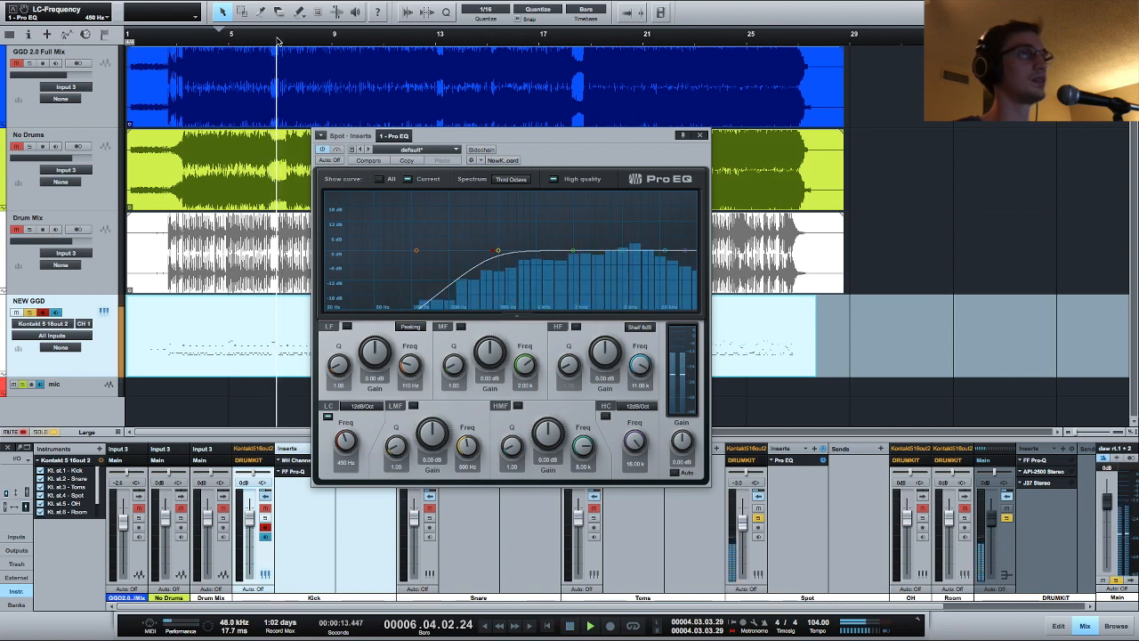
pyautogui.click(701, 135)
# Solo the OH channel and insert FF Pro-C followed by FF Pro-Q on it
pyautogui.click(755, 517)
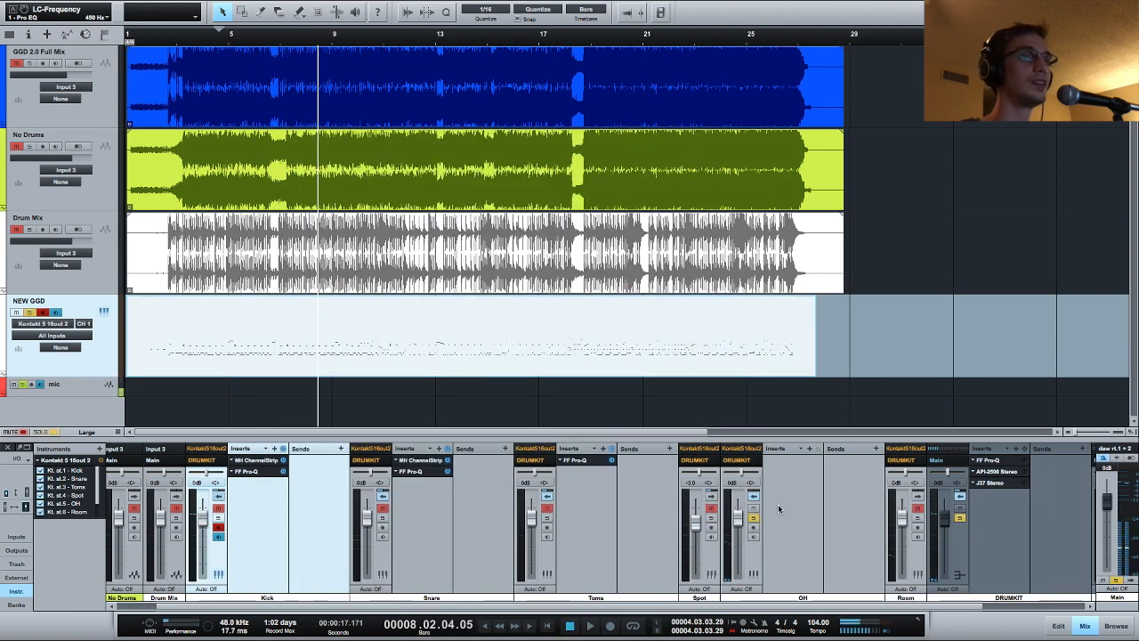
pyautogui.click(812, 450)
pyautogui.scroll(-8, 852, 333)
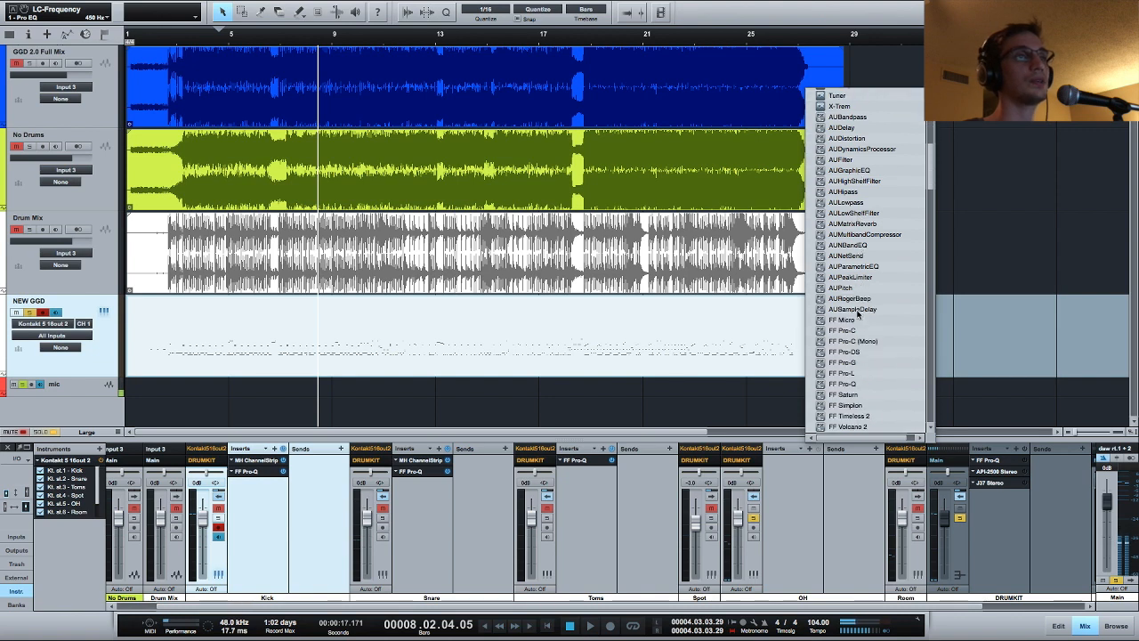
pyautogui.click(852, 332)
pyautogui.click(813, 451)
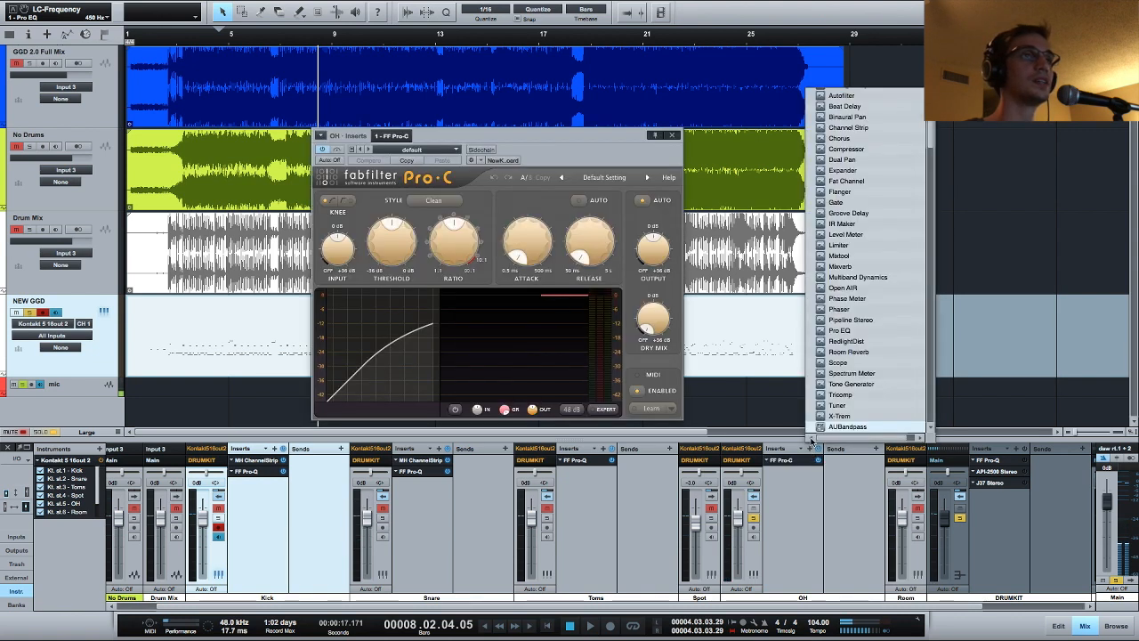
pyautogui.scroll(-4, 853, 324)
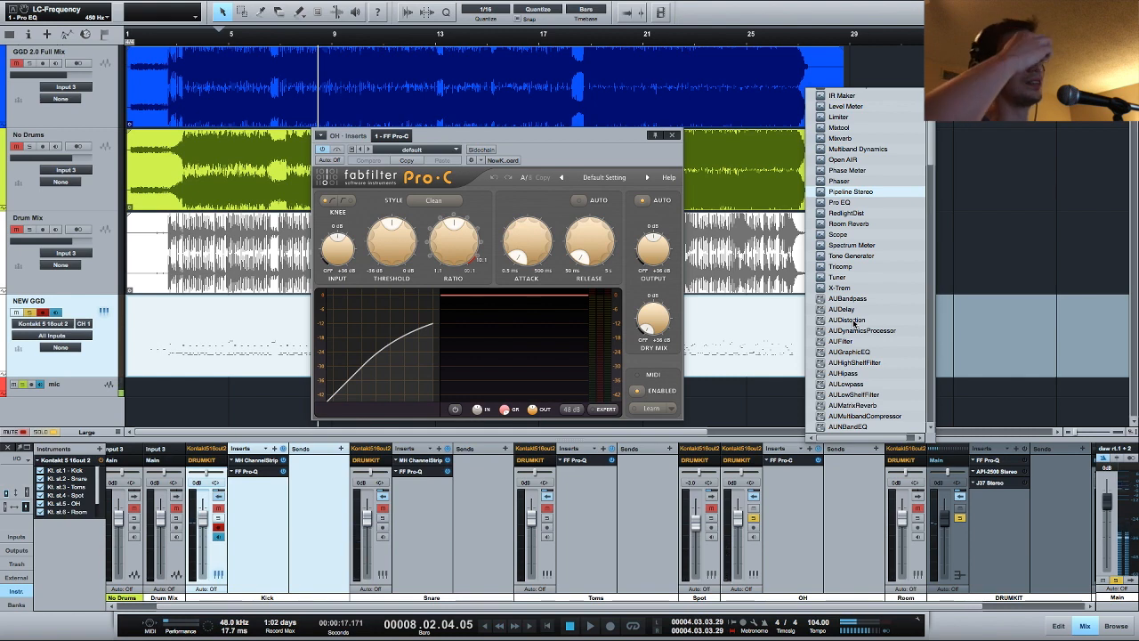
pyautogui.scroll(-8, 854, 325)
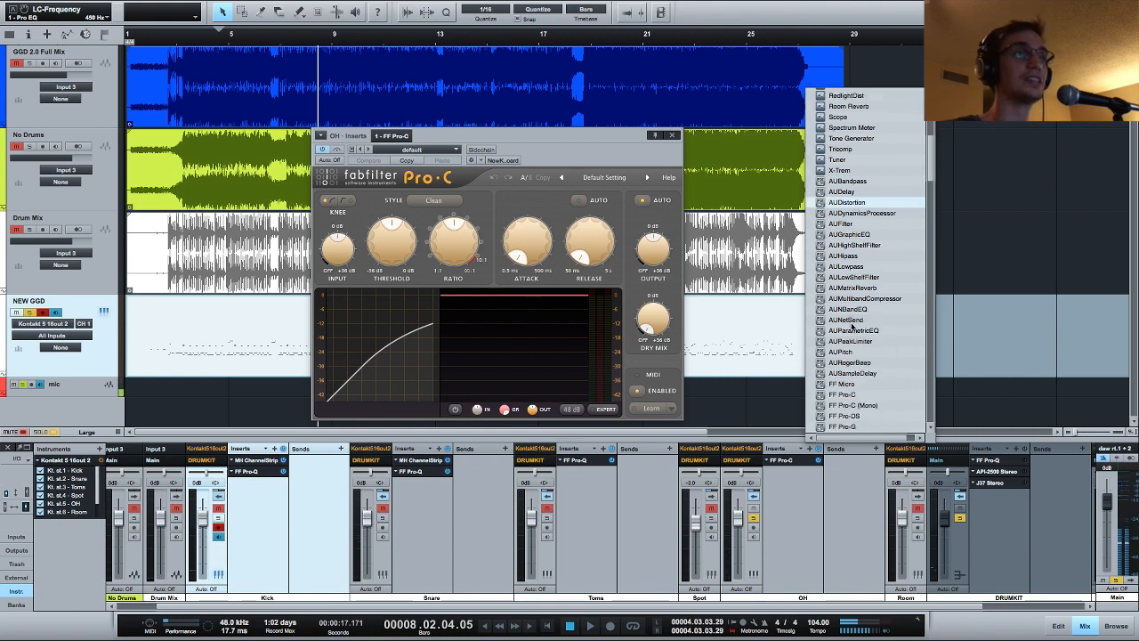
pyautogui.click(866, 320)
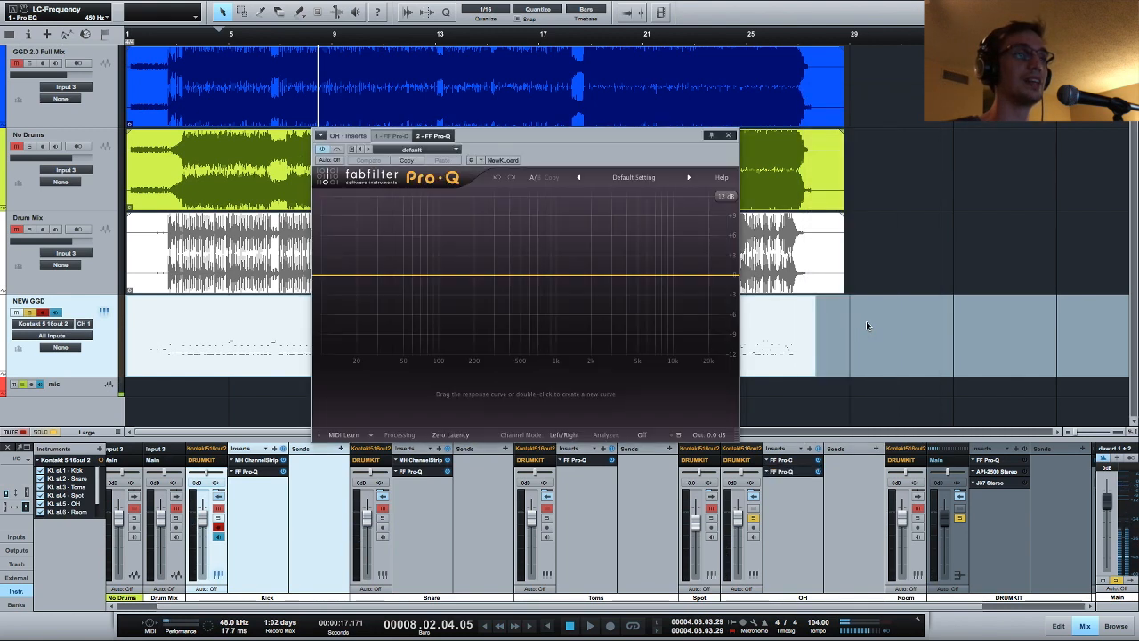
# Add a low cut to the OH channel's EQ at about 189 Hz while the overheads play
pyautogui.click(440, 276)
pyautogui.click(416, 393)
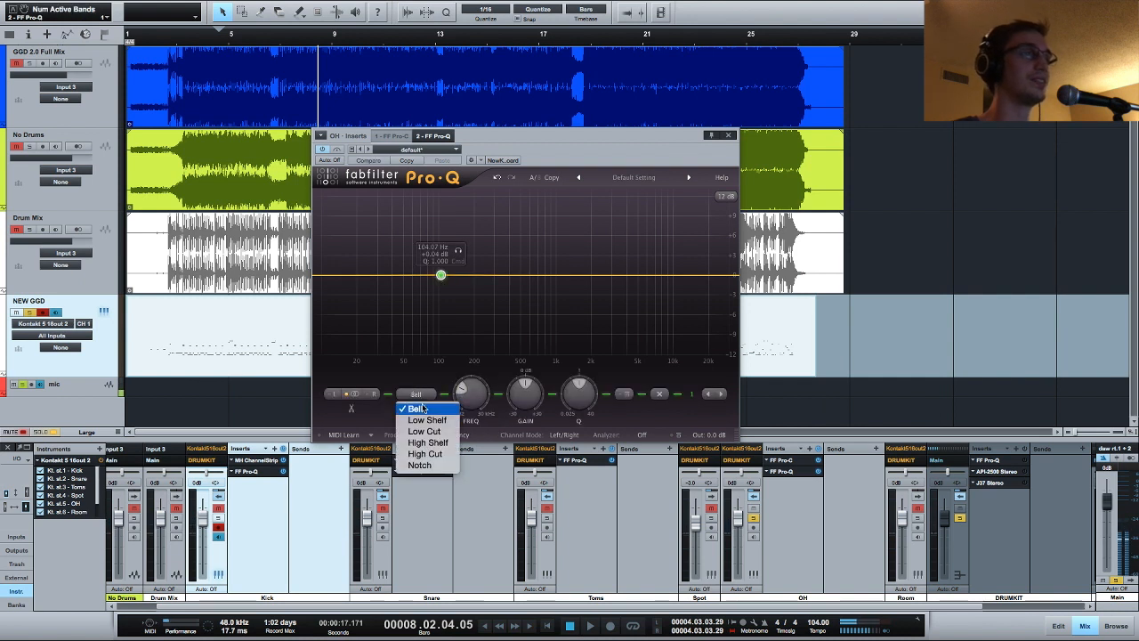
pyautogui.click(425, 432)
pyautogui.moveTo(441, 275); pyautogui.dragTo(470, 278)
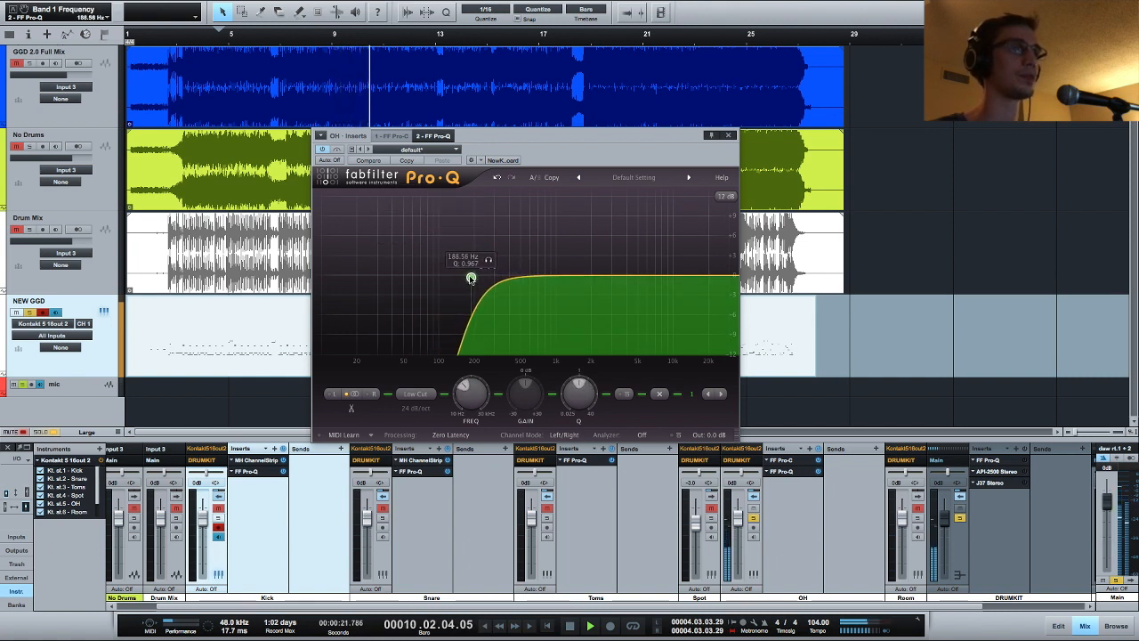
# In the OH channel's FF Pro-C, lower the threshold slightly, lengthen the attack and keep the Clean style
pyautogui.click(787, 462)
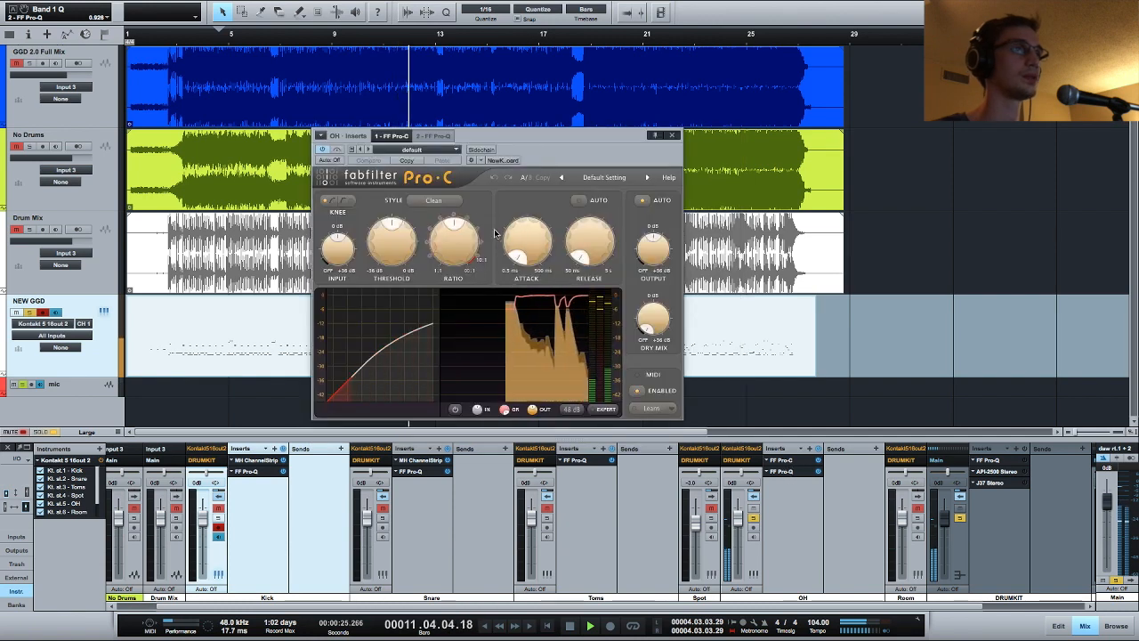
pyautogui.moveTo(388, 239); pyautogui.dragTo(386, 238)
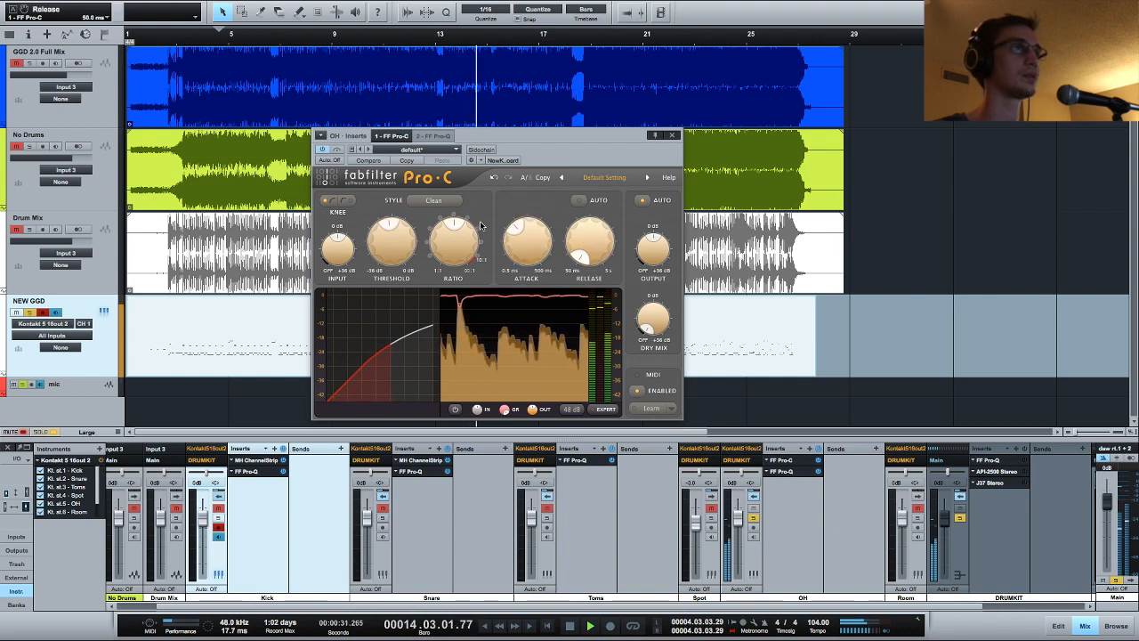
pyautogui.click(432, 201)
pyautogui.click(429, 201)
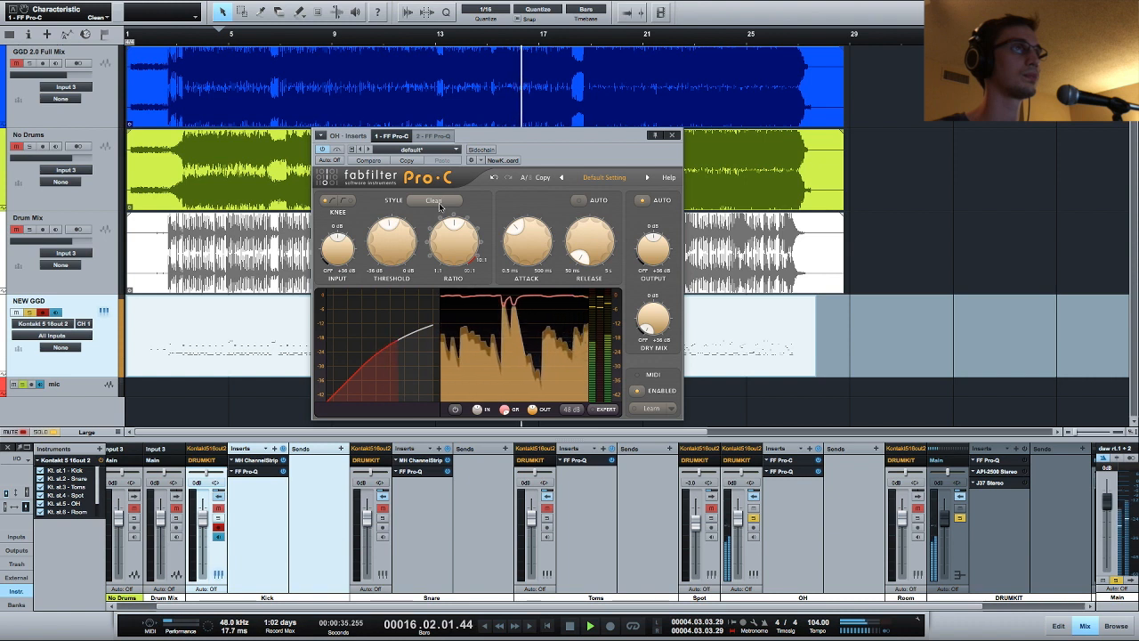
# Raise the threshold in the OH channel's FF Pro-C to about -15.9 dB and compare it without auto gain and bypassed
pyautogui.moveTo(392, 243); pyautogui.dragTo(394, 230)
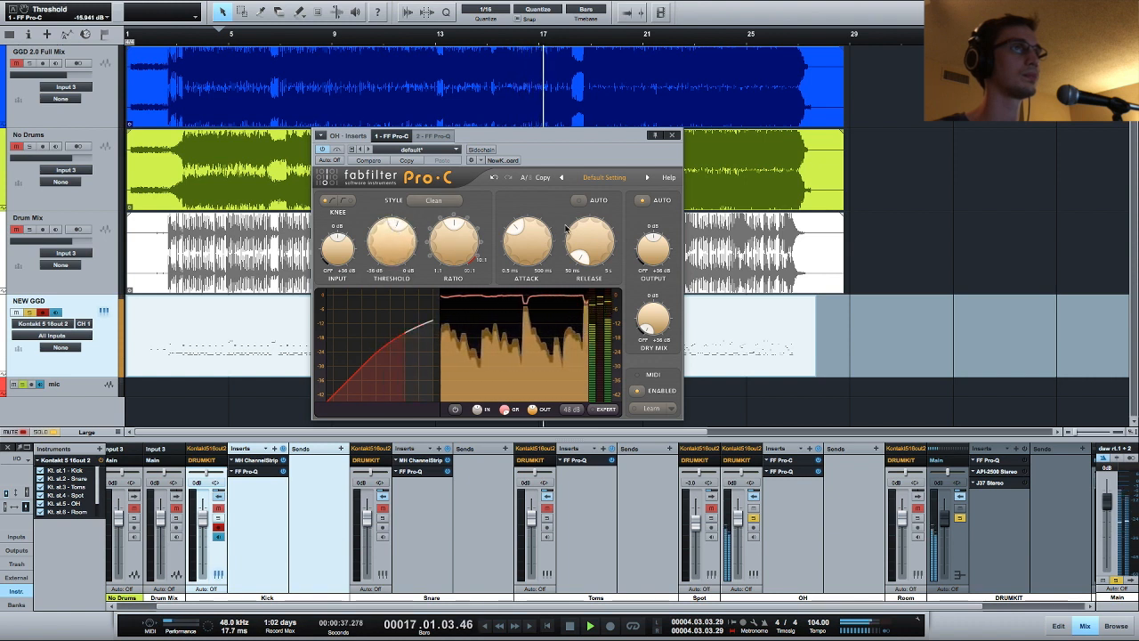
pyautogui.click(642, 200)
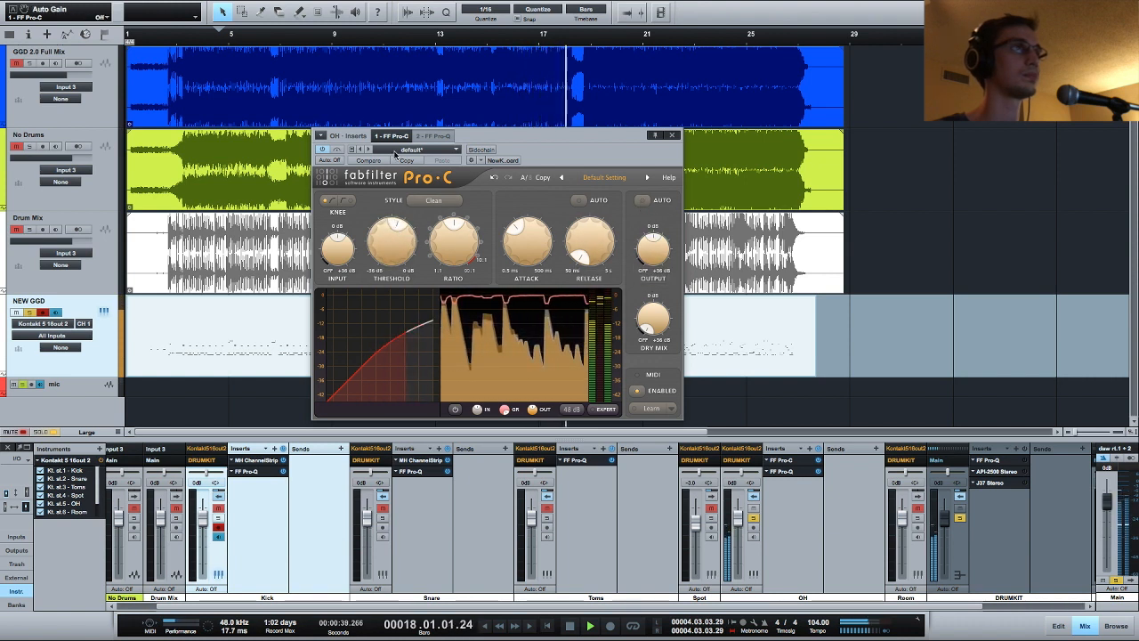
pyautogui.click(323, 150)
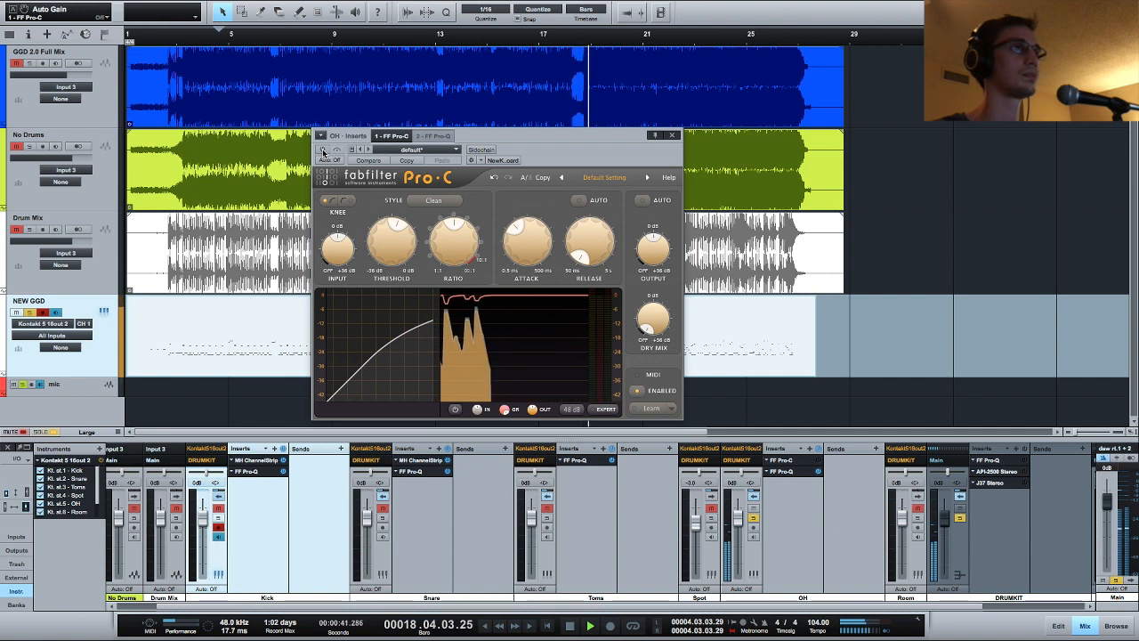
# Re-enable auto gain in the OH channel's FF Pro-C, set its output level to about -1.63 dB, and close it
pyautogui.click(641, 201)
pyautogui.moveTo(652, 254); pyautogui.dragTo(652, 257)
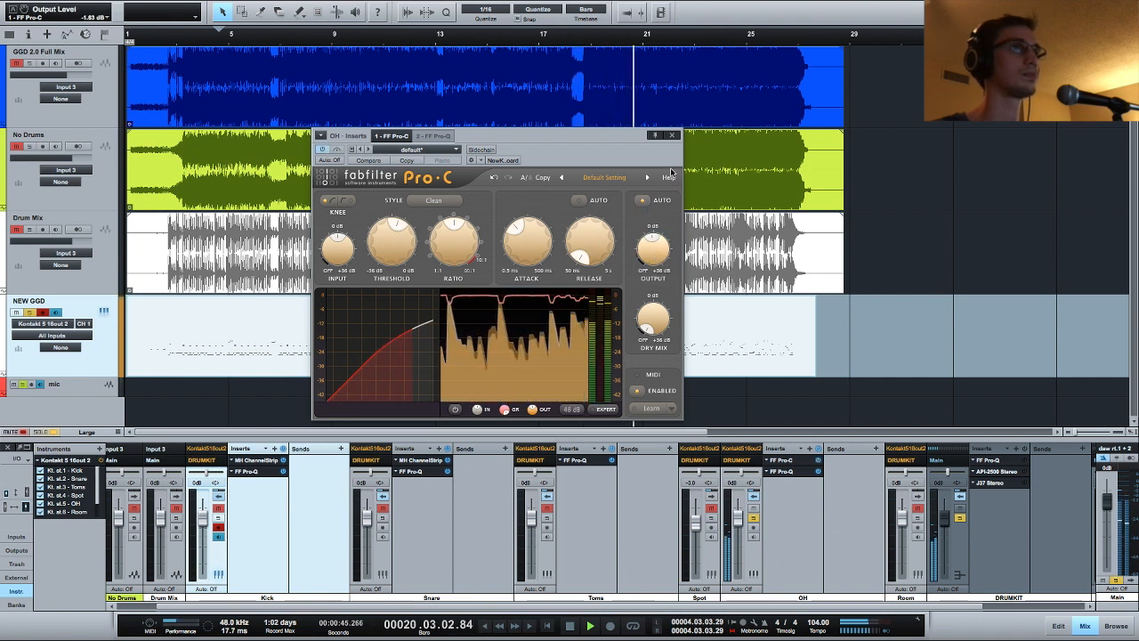
pyautogui.click(672, 135)
pyautogui.press('space')
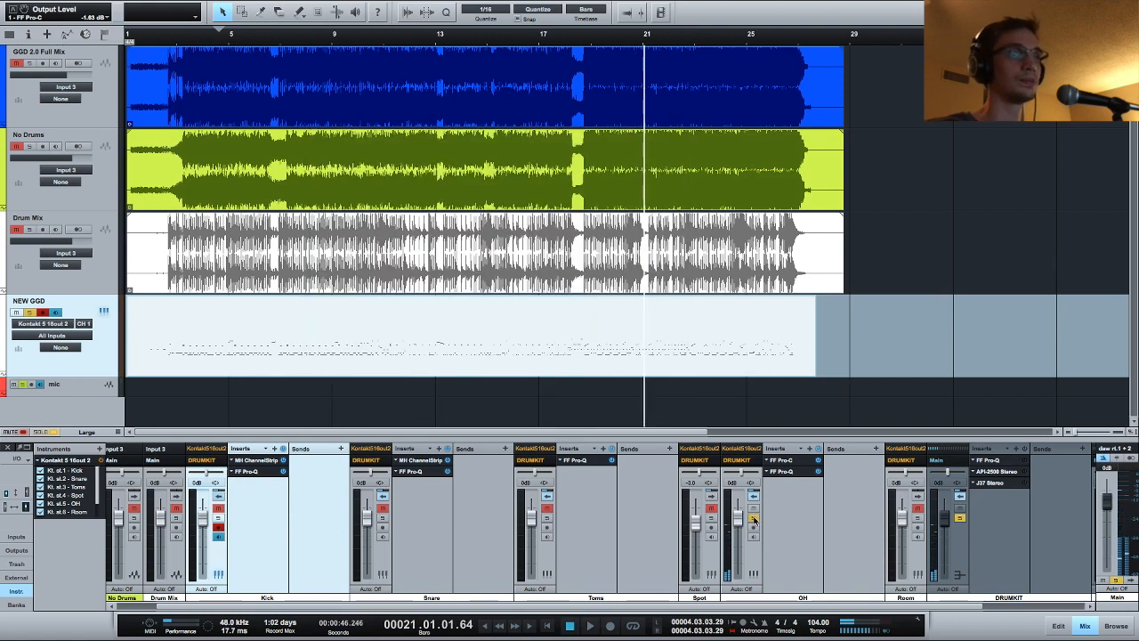
# Expand the Room channel and copy the OH channel's FF Pro-C and FF Pro-Q onto it
pyautogui.click(921, 499)
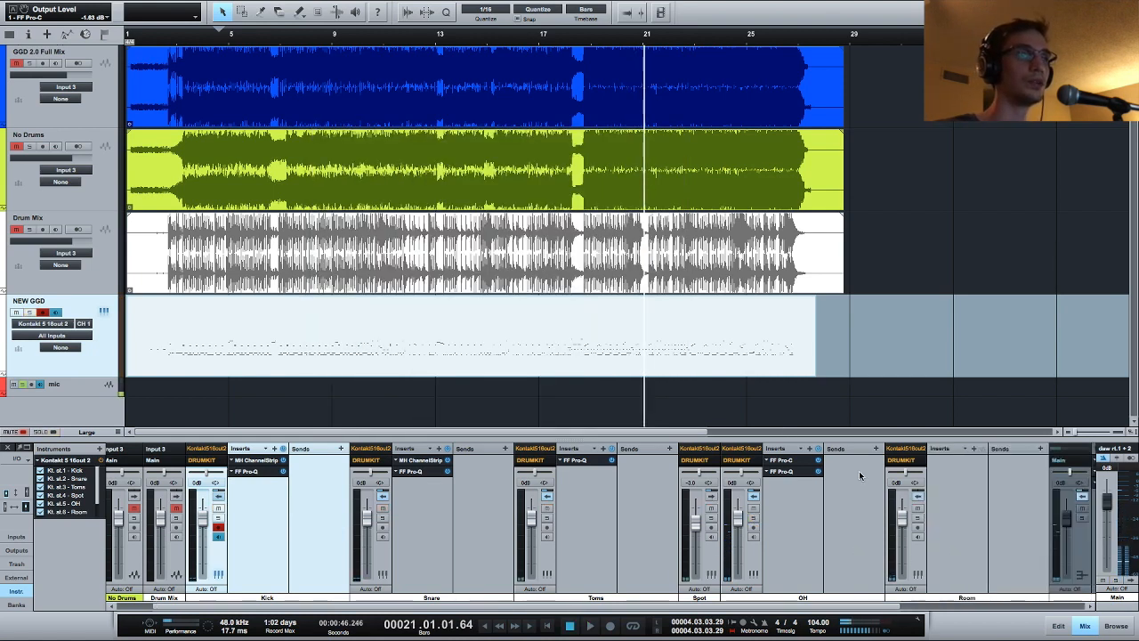
pyautogui.moveTo(882, 466); pyautogui.dragTo(972, 472)
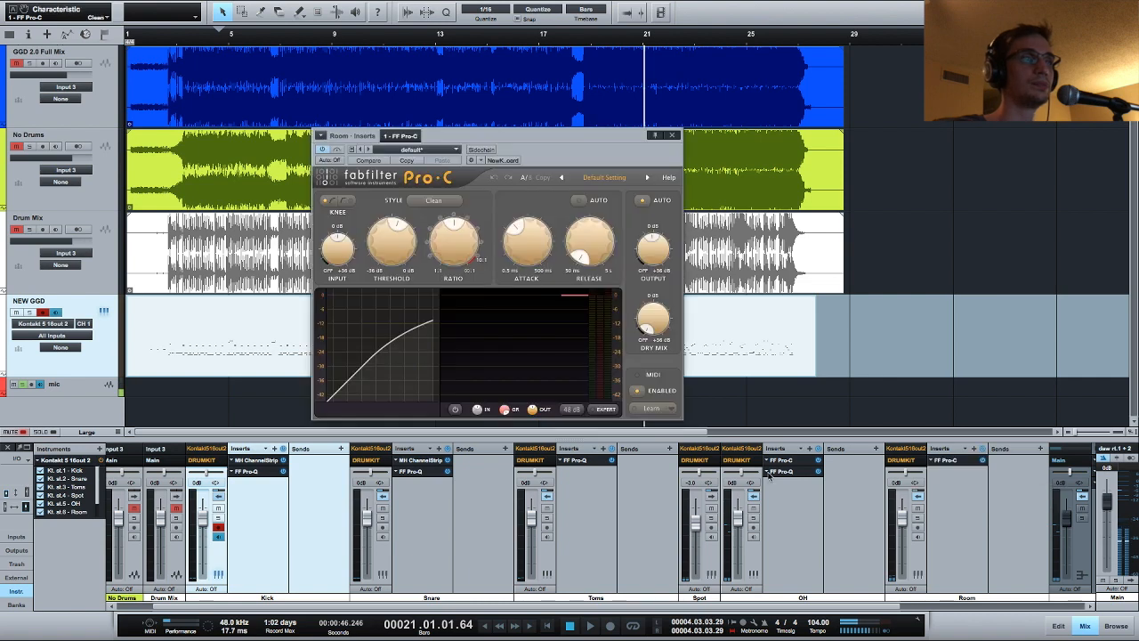
pyautogui.moveTo(784, 472); pyautogui.dragTo(962, 486)
pyautogui.doubleClick(953, 461)
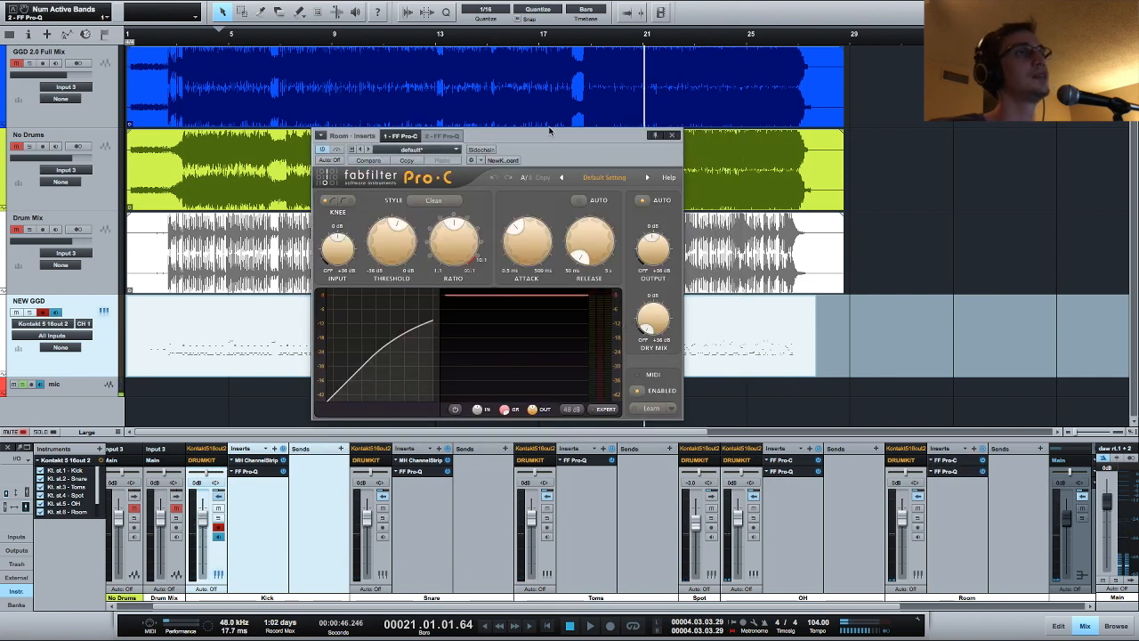
# In the Room channel's FF Pro-C, set the ratio to 2.92:1, threshold to about -22.4 dB, attack to minimum and release to 50 ms
pyautogui.moveTo(552, 139); pyautogui.dragTo(506, 77)
pyautogui.moveTo(406, 186); pyautogui.dragTo(409, 180)
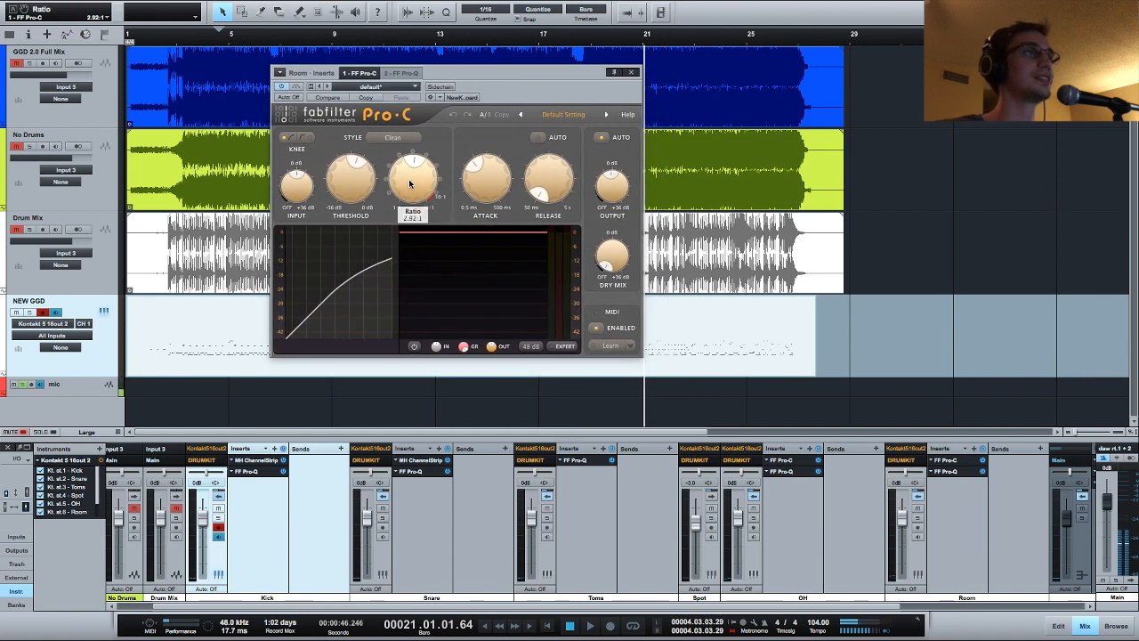
pyautogui.click(347, 190)
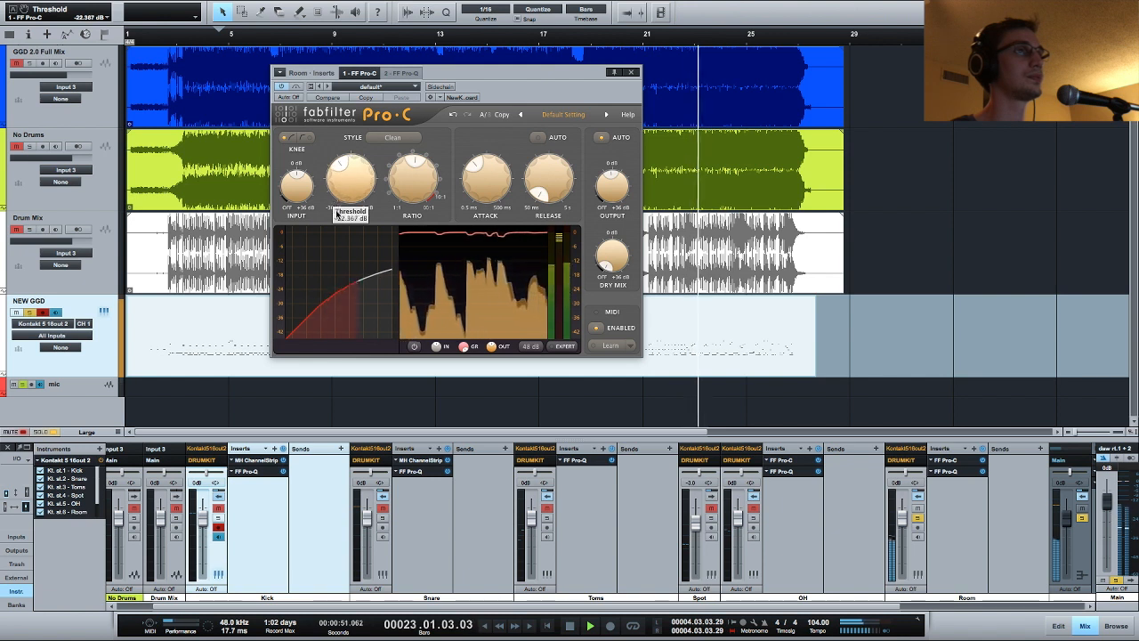
pyautogui.moveTo(341, 187); pyautogui.dragTo(338, 216)
pyautogui.moveTo(486, 183); pyautogui.dragTo(489, 265)
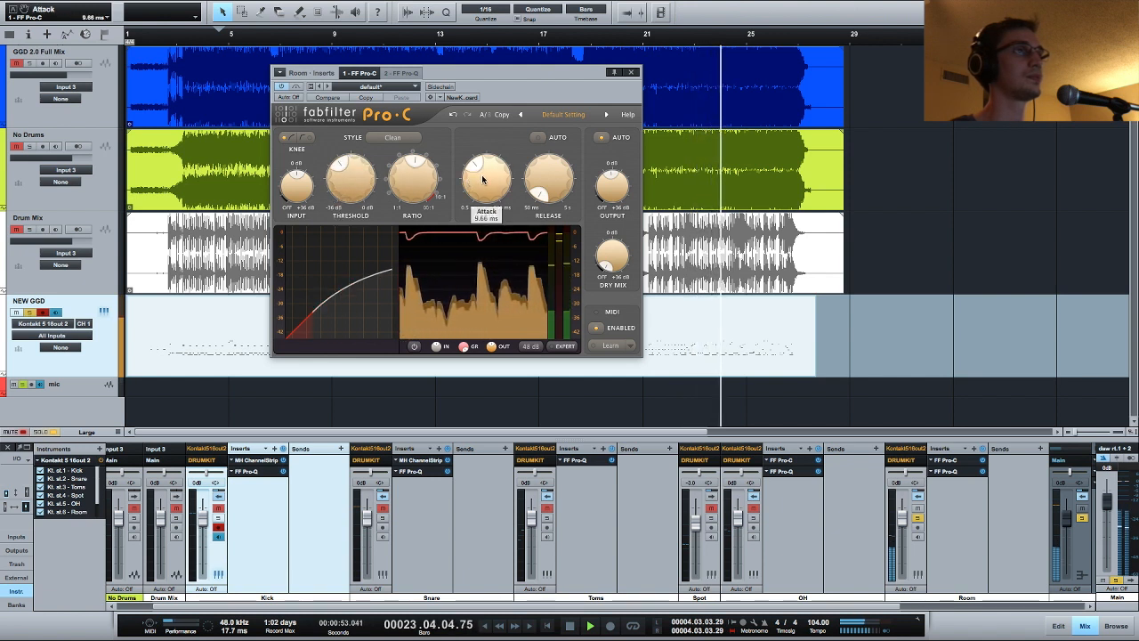
pyautogui.moveTo(541, 183)
pyautogui.mouseDown()
pyautogui.moveTo(537, 176)
pyautogui.moveTo(535, 194)
pyautogui.mouseUp()
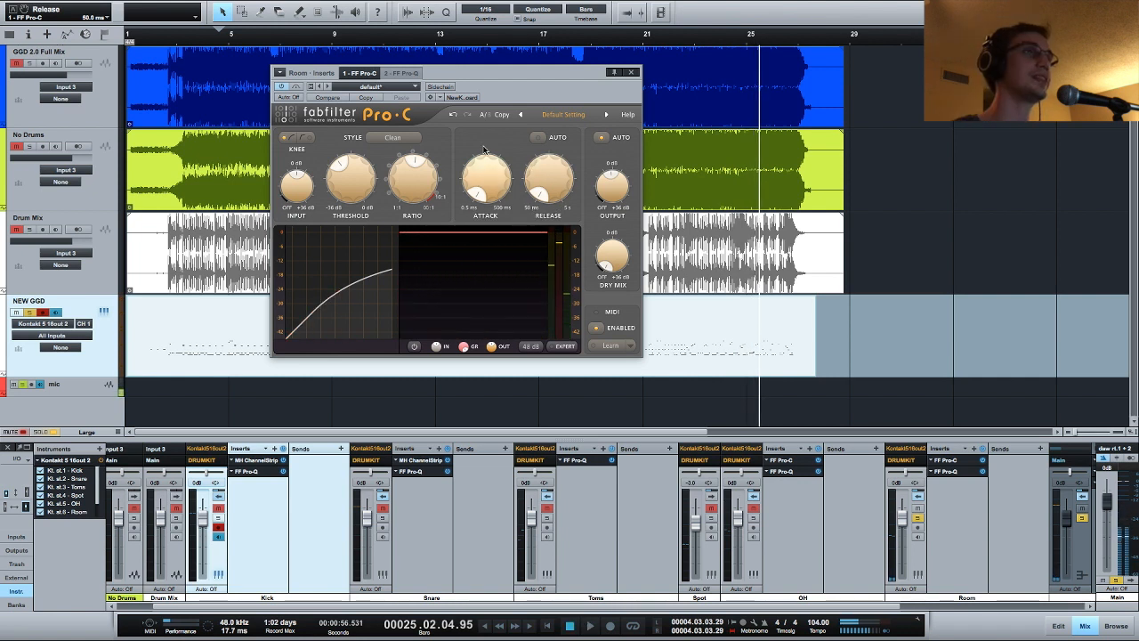
# Close the Room channel's compressor and unsolo Room to hear it with the other drums
pyautogui.moveTo(497, 163)
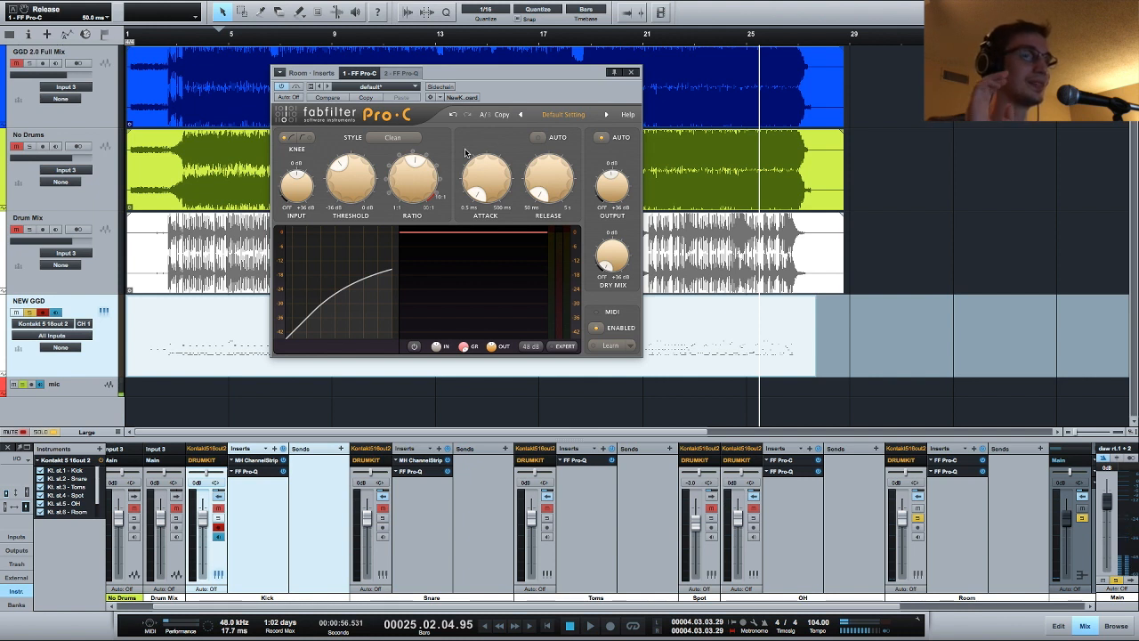
pyautogui.moveTo(495, 72)
pyautogui.mouseDown()
pyautogui.moveTo(480, 77)
pyautogui.moveTo(510, 75)
pyautogui.mouseUp()
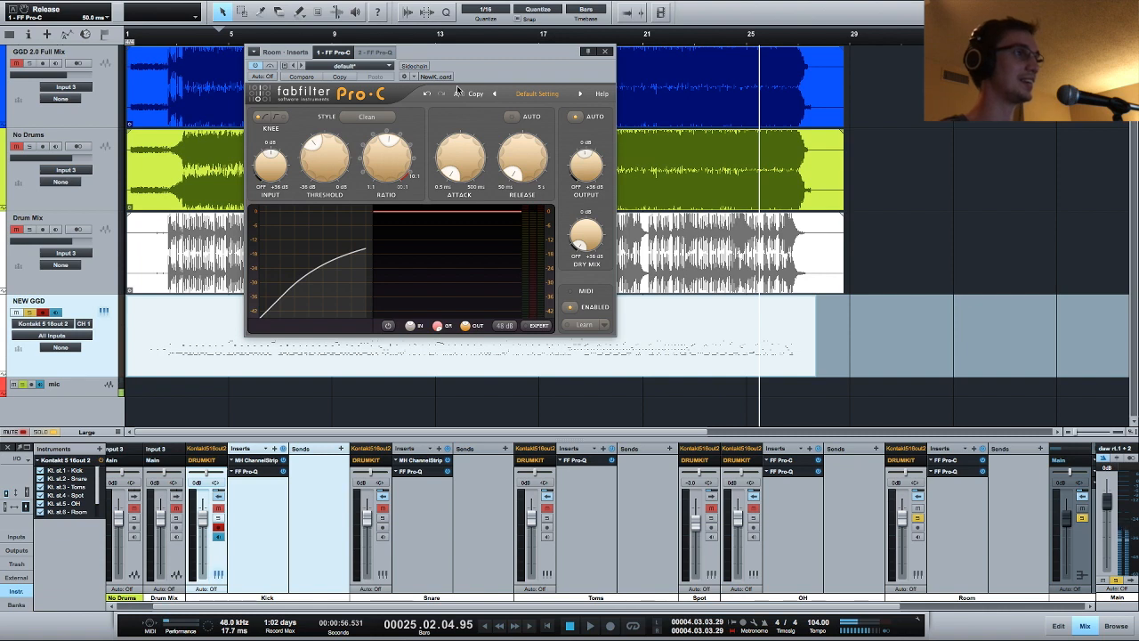
pyautogui.click(606, 52)
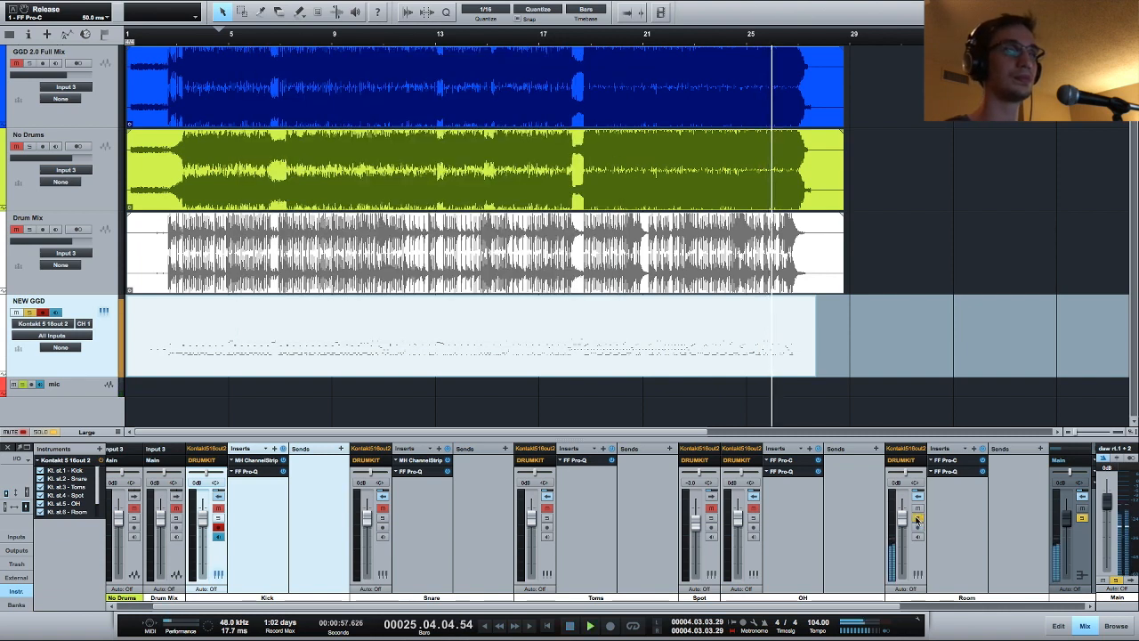
pyautogui.click(917, 518)
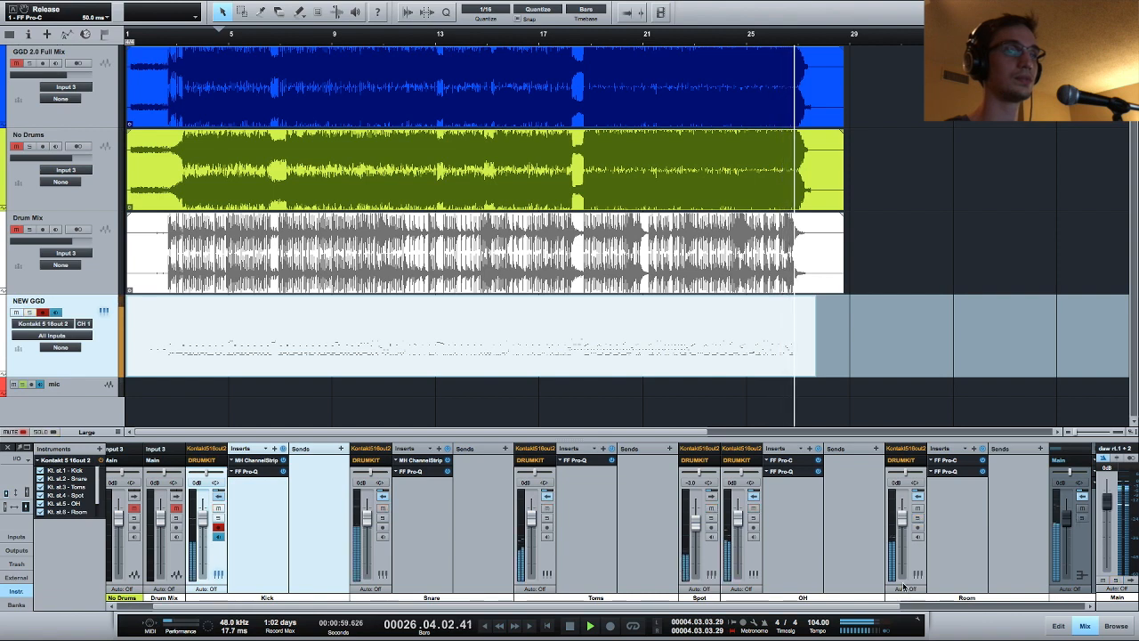
# In the DRUMKIT bus's API-2500, set the knee to Med and the threshold to about 8.39 dB while the drums play
pyautogui.hscroll(5, 899, 552)
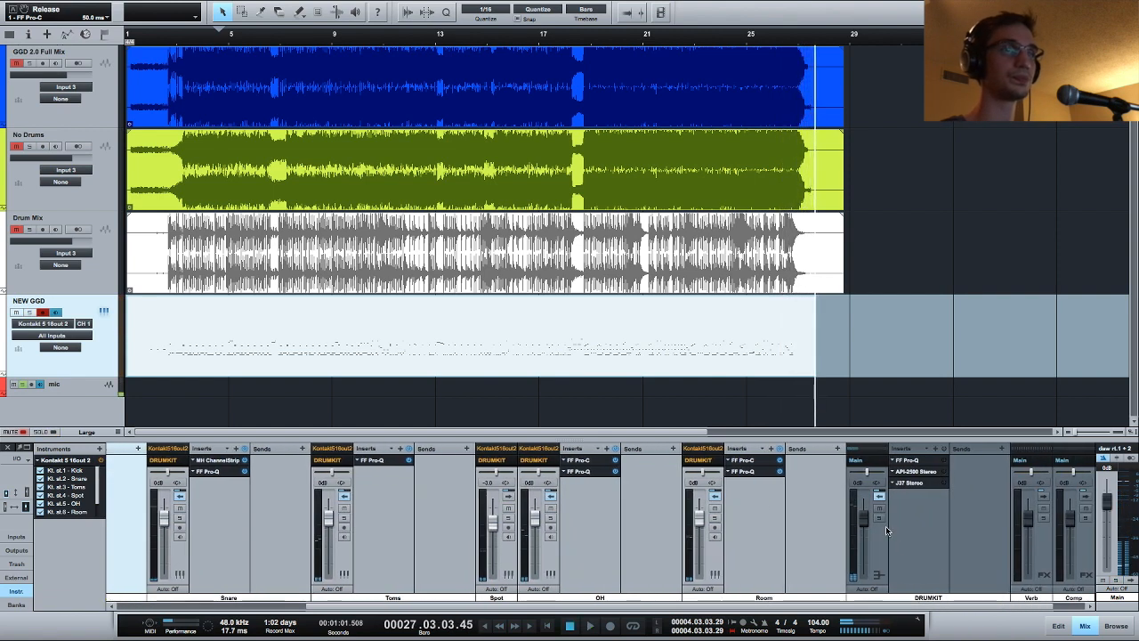
pyautogui.hscroll(1, 908, 543)
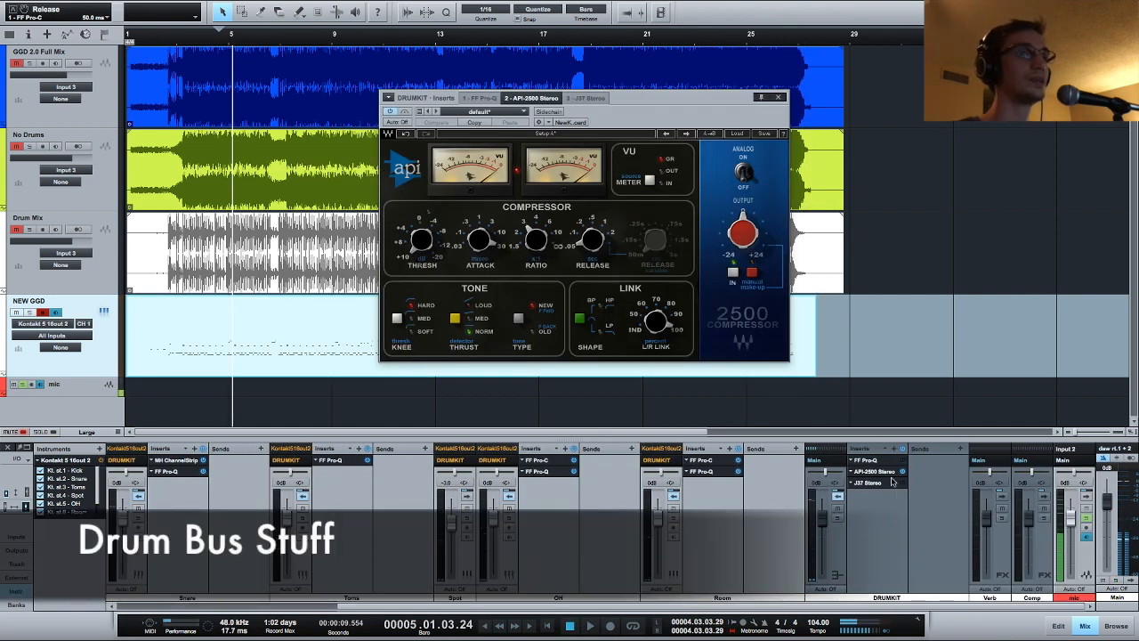
pyautogui.click(422, 242)
pyautogui.press('space')
pyautogui.moveTo(421, 241); pyautogui.dragTo(422, 253)
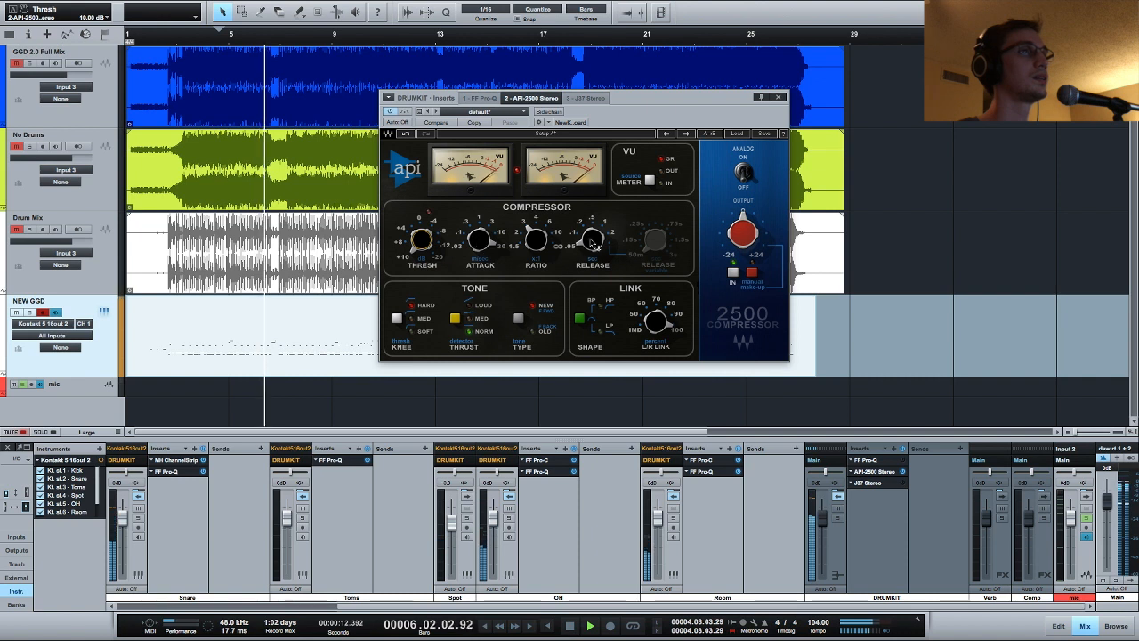
pyautogui.moveTo(536, 243)
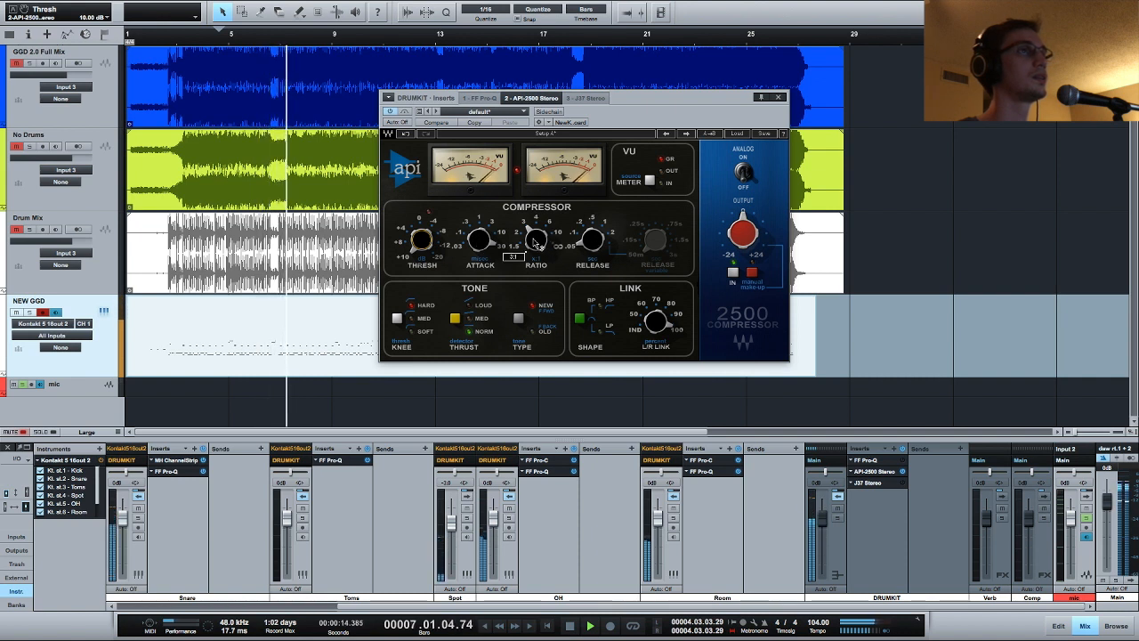
pyautogui.click(398, 319)
pyautogui.moveTo(422, 240); pyautogui.dragTo(422, 224)
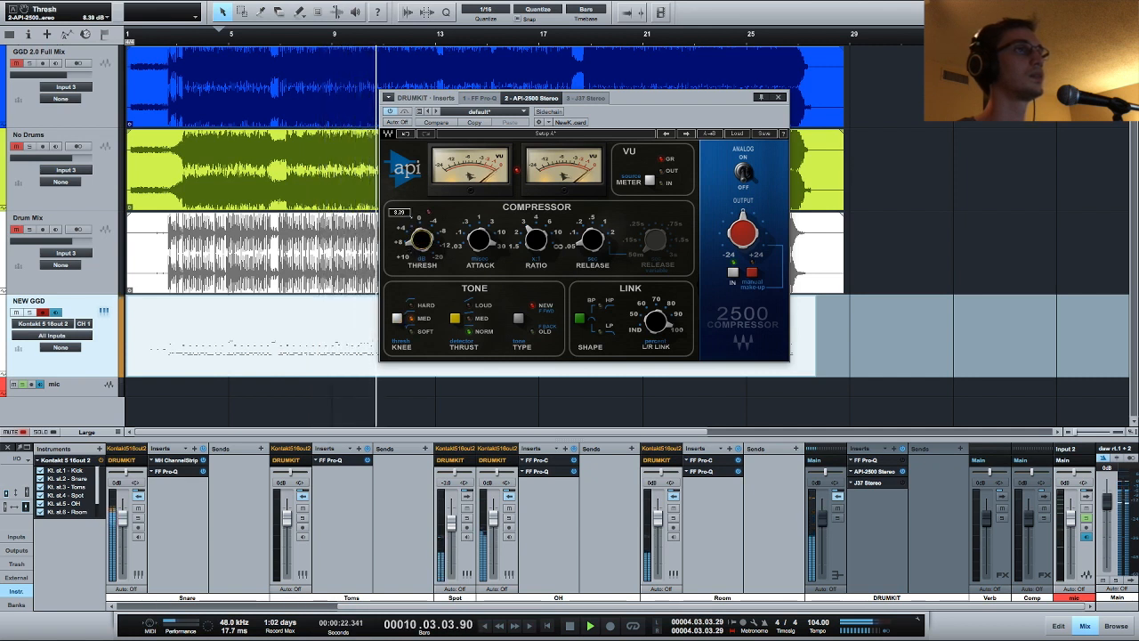
# Raise the Kick channel's volume to +0.2 dB and close the API-2500
pyautogui.moveTo(527, 608); pyautogui.dragTo(383, 616)
pyautogui.moveTo(239, 525); pyautogui.dragTo(239, 523)
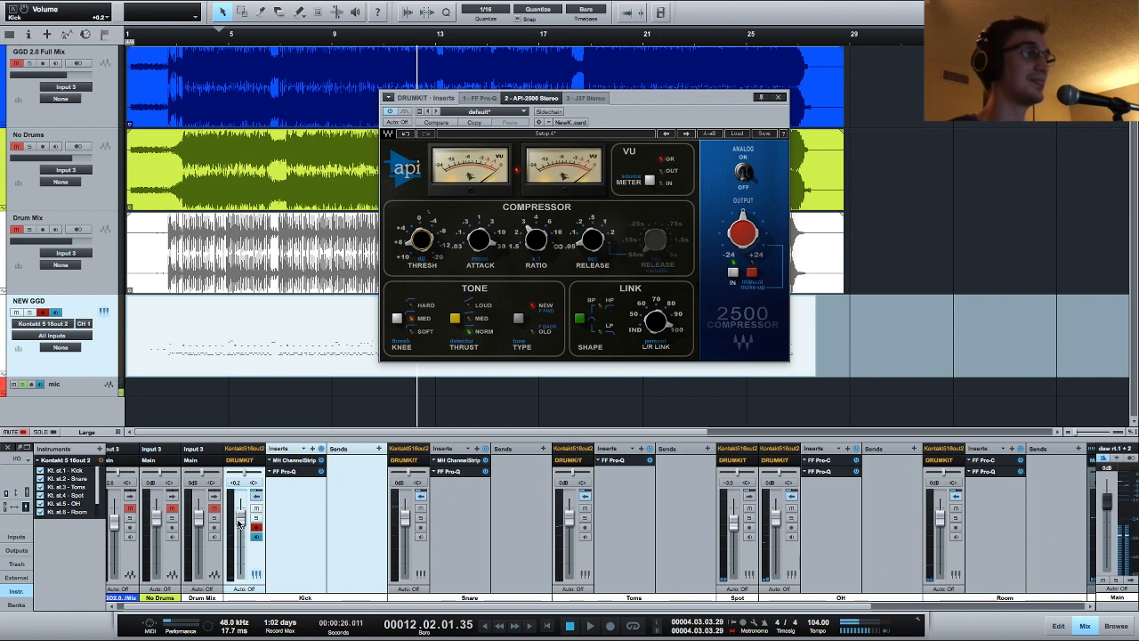
pyautogui.click(780, 100)
# Review the API-2500 compressor settings on the DRUMKIT bus
pyautogui.hscroll(5, 521, 535)
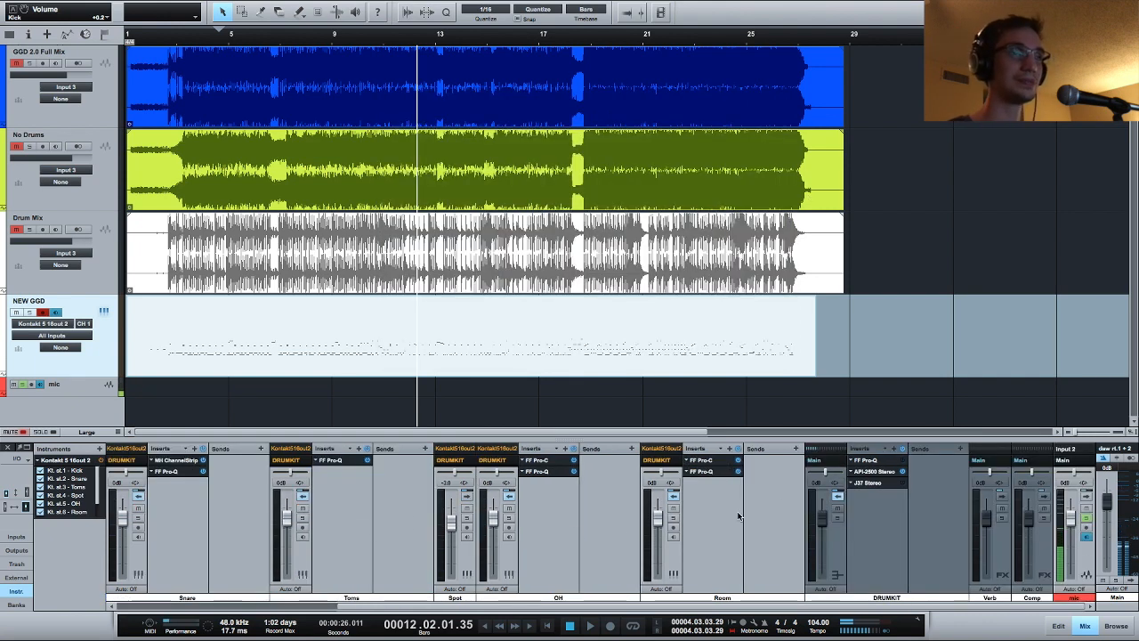
pyautogui.click(877, 479)
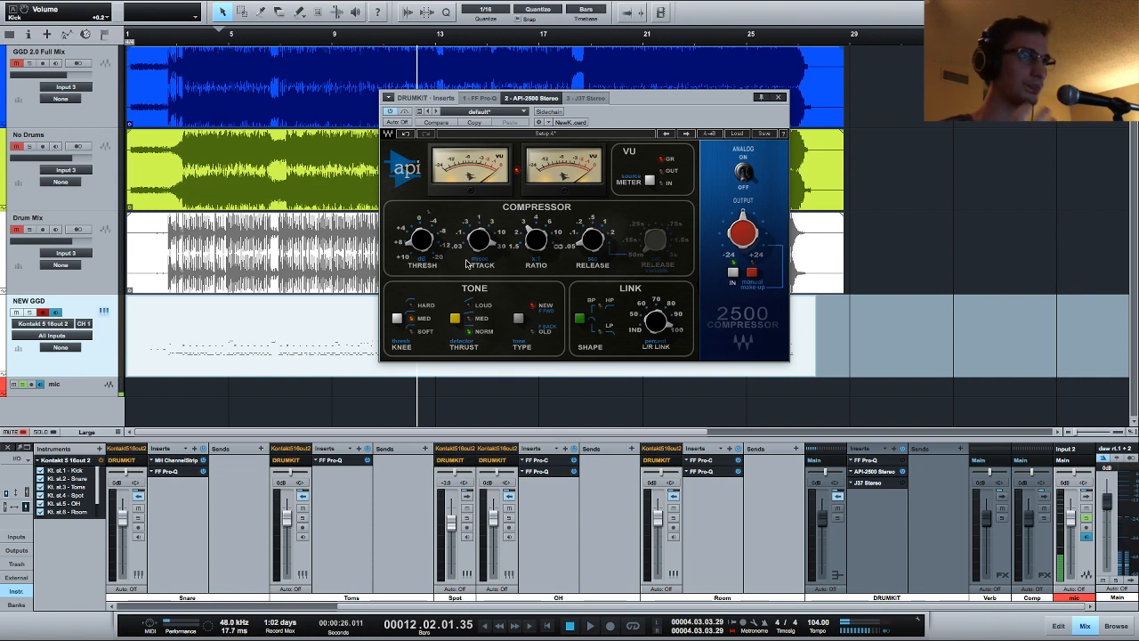
pyautogui.click(778, 97)
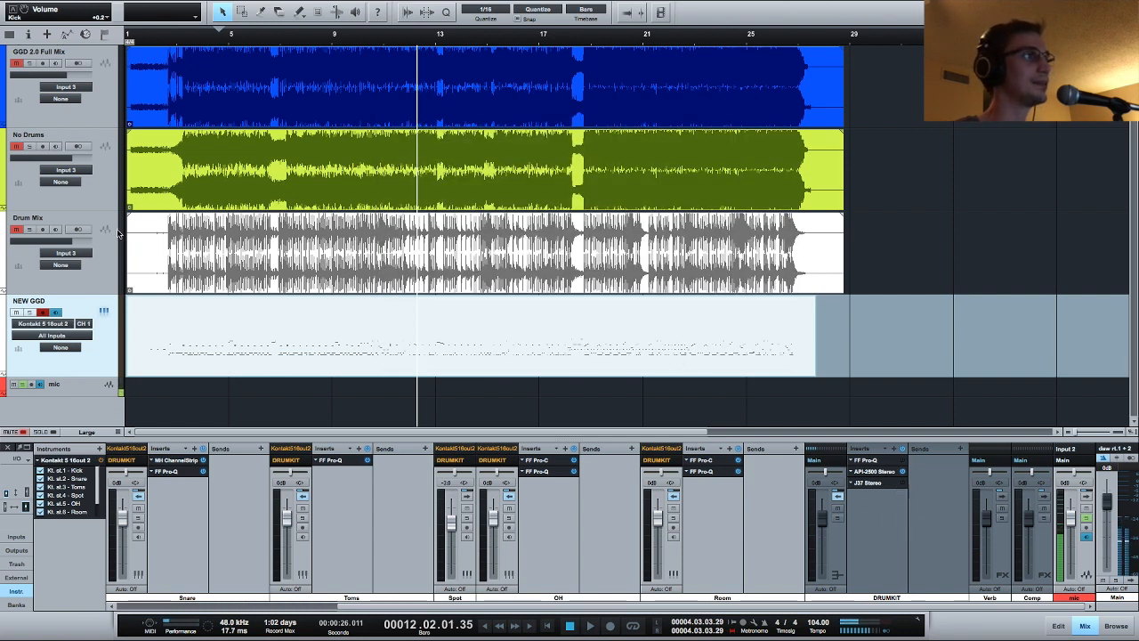
# Set the input level of the DRUMKIT bus's J37 Stereo to -3.3 dB and compare it bypassed and active before closing it
pyautogui.click(880, 483)
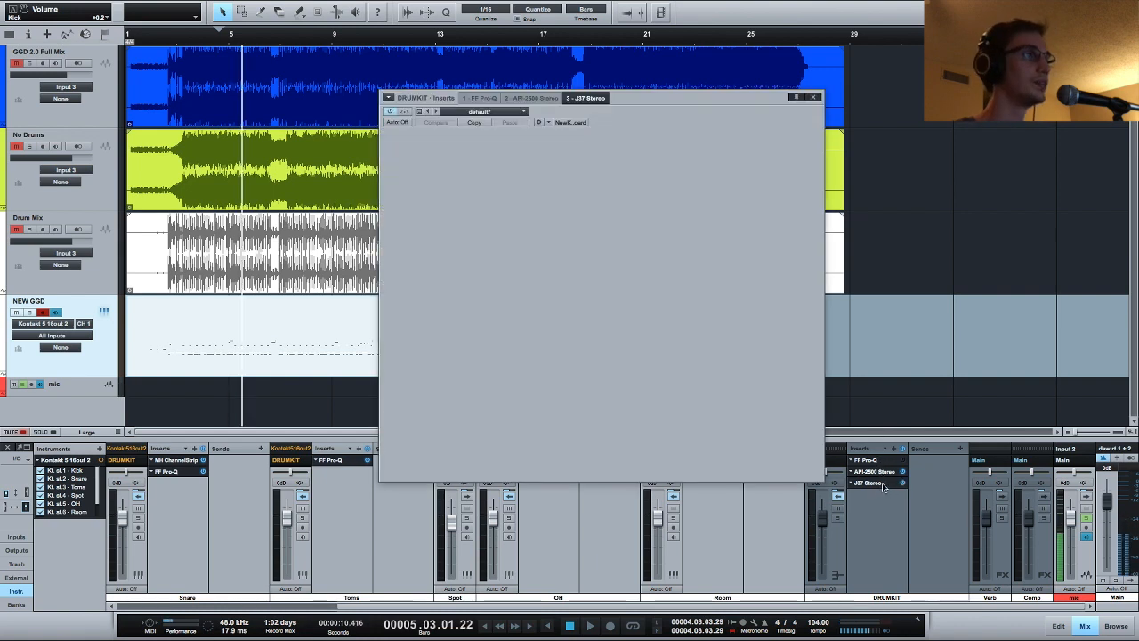
pyautogui.moveTo(637, 114); pyautogui.dragTo(537, 25)
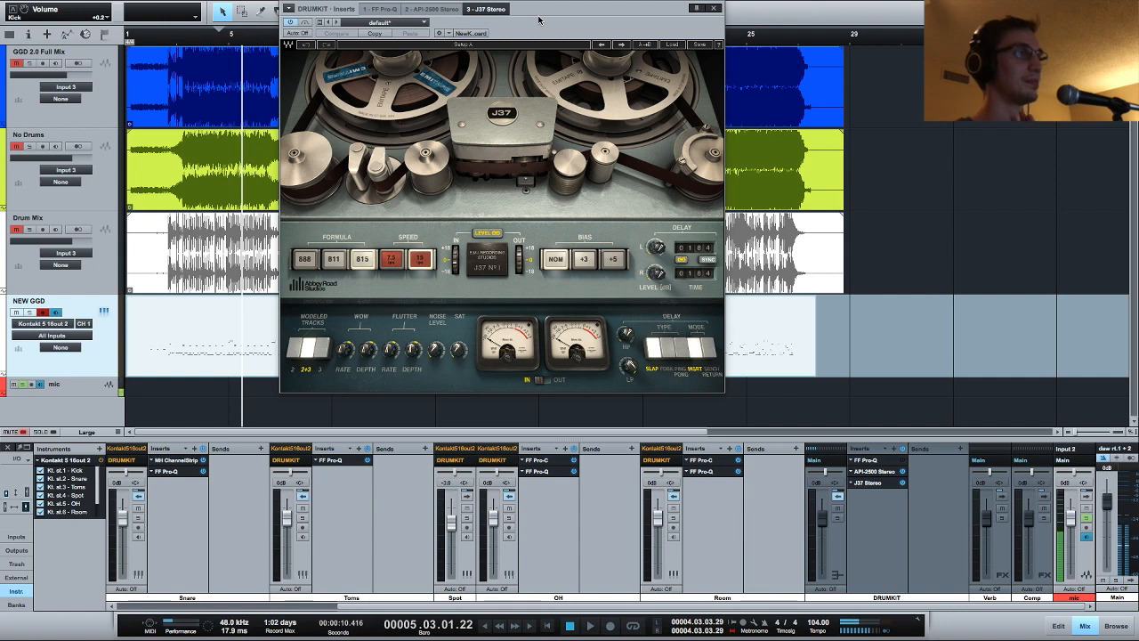
pyautogui.moveTo(539, 20); pyautogui.dragTo(539, 58)
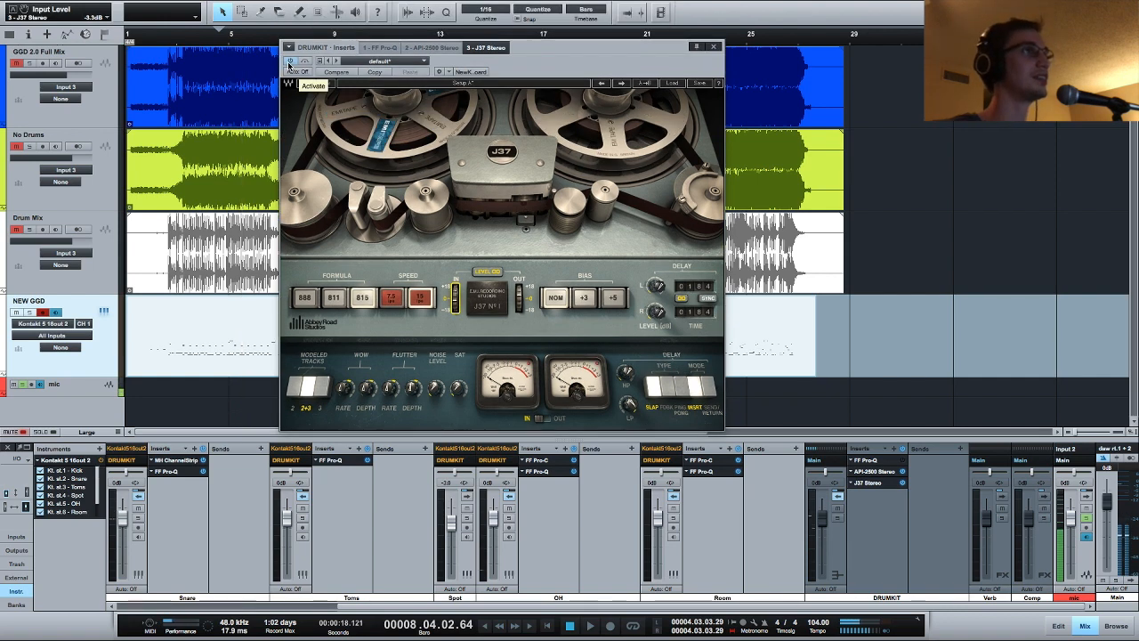
pyautogui.click(289, 62)
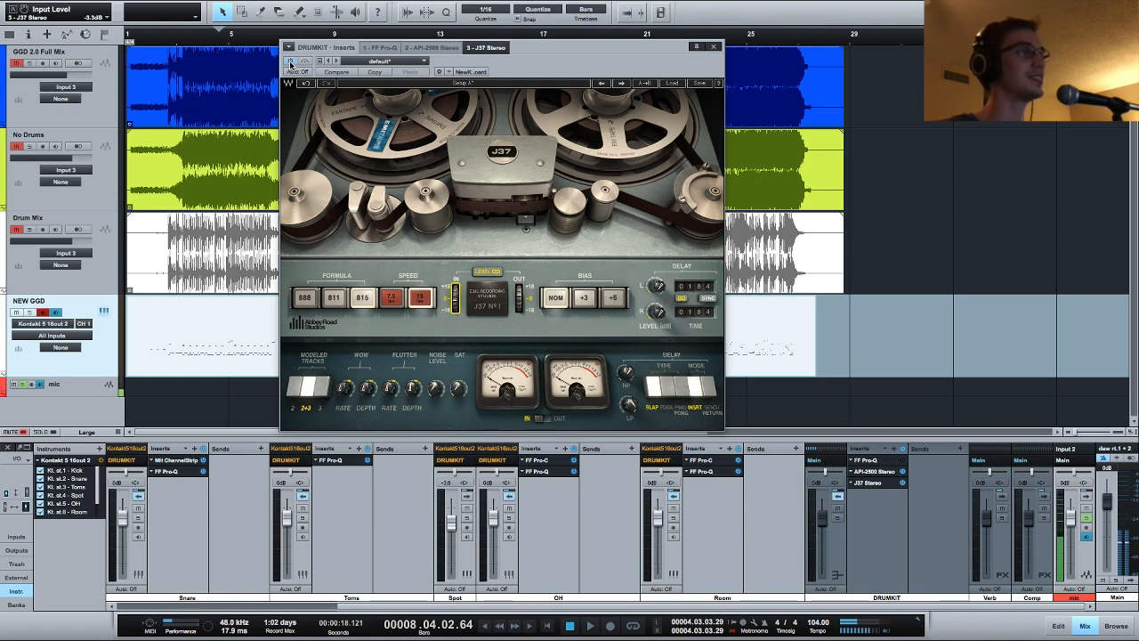
pyautogui.press('space')
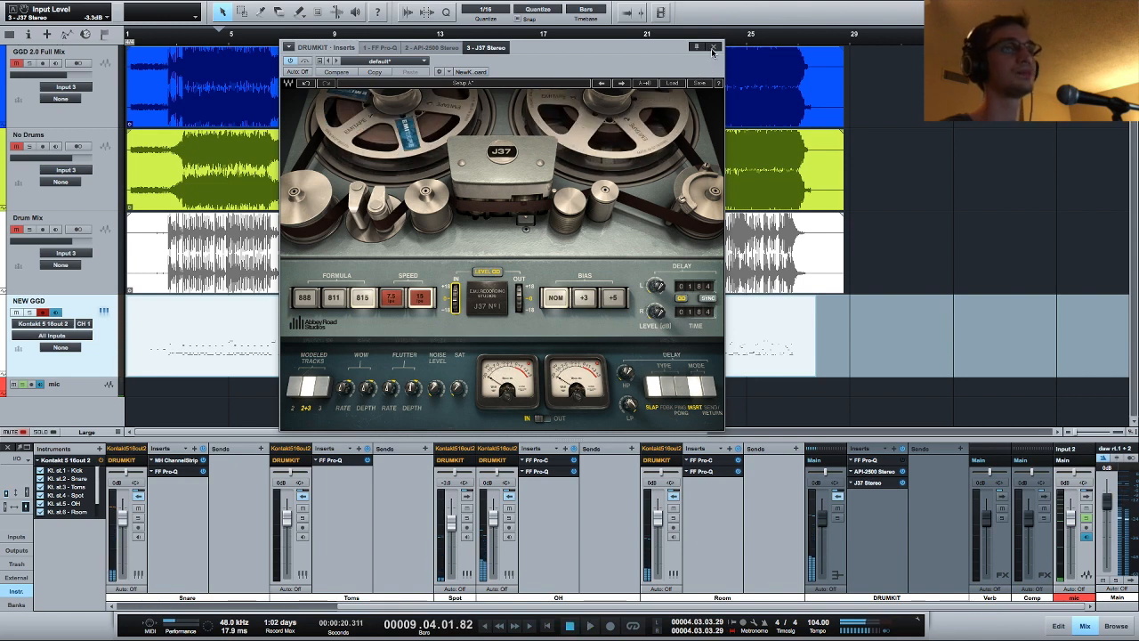
pyautogui.click(713, 48)
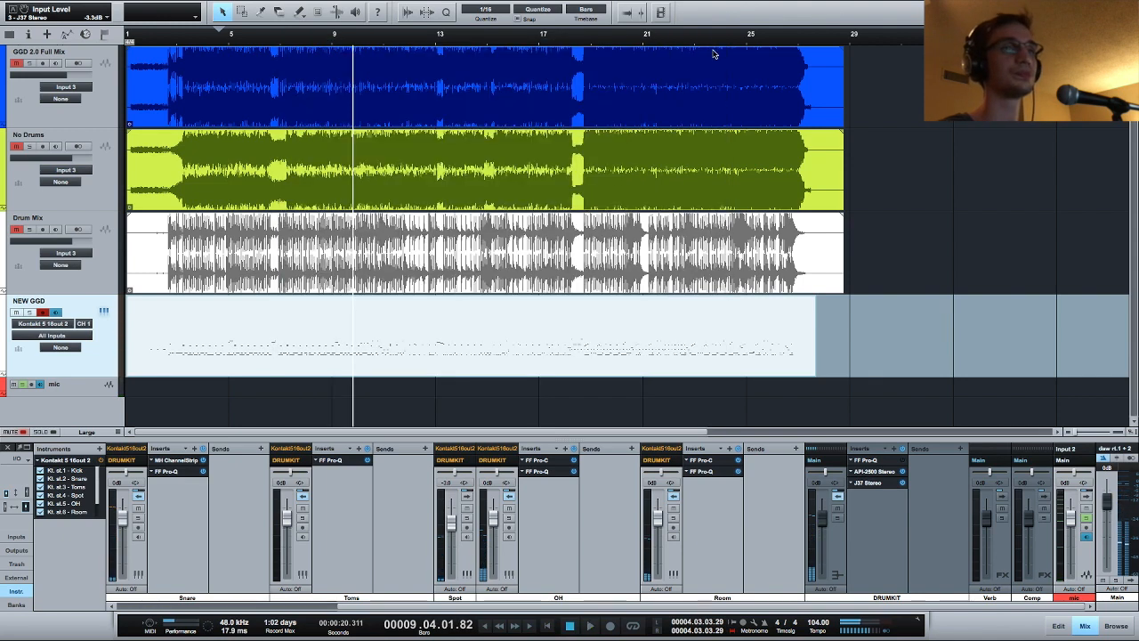
# Set the high shelf in the DRUMKIT bus's FF Pro-Q to about 10.27 kHz, +2.38 dB and Q 1.419, and play the mix
pyautogui.click(881, 461)
pyautogui.moveTo(752, 238); pyautogui.dragTo(738, 226)
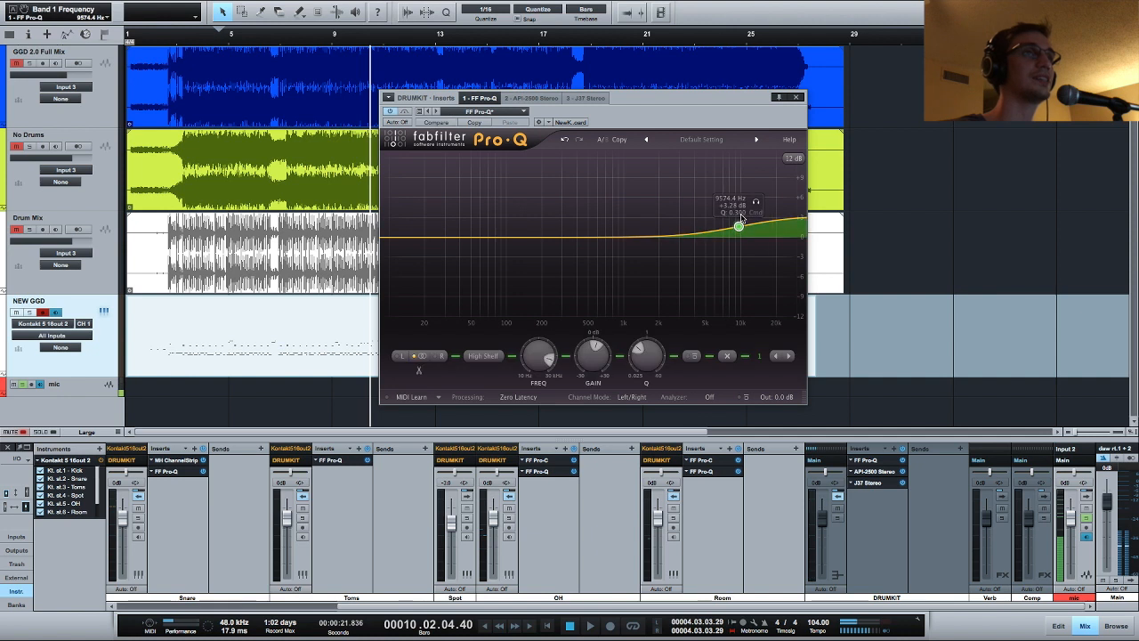
pyautogui.moveTo(738, 228); pyautogui.dragTo(743, 232)
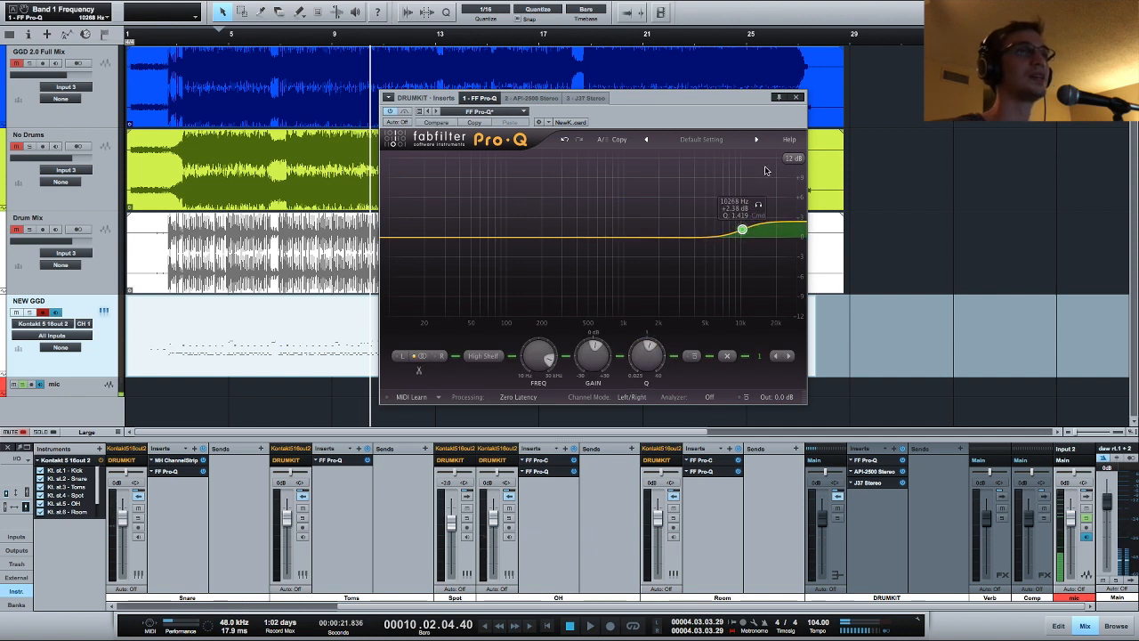
pyautogui.click(796, 98)
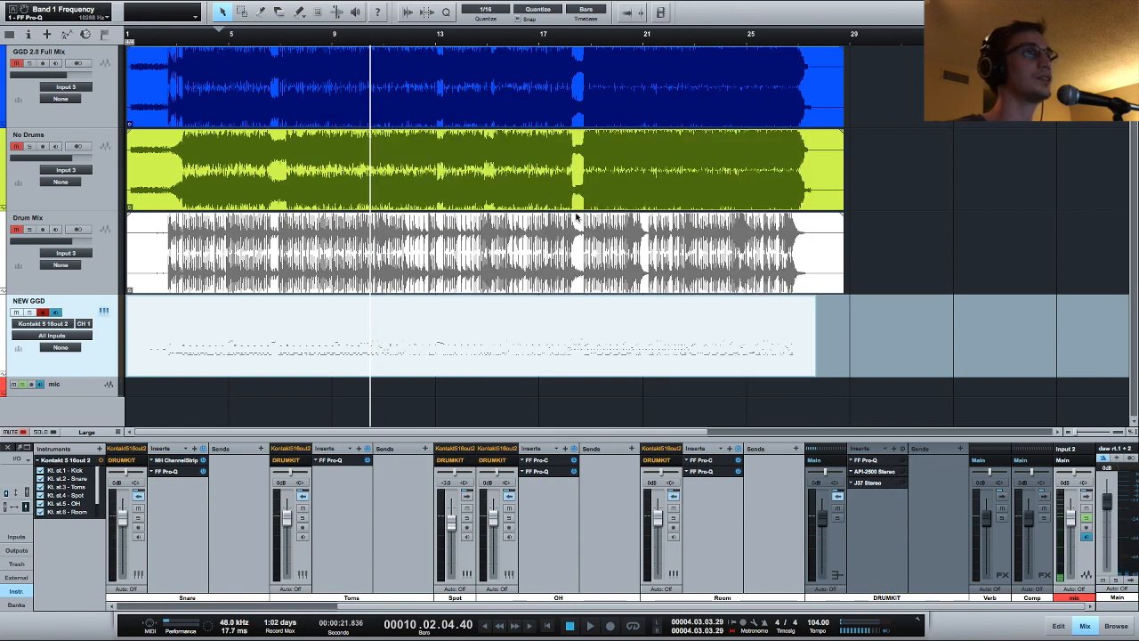
pyautogui.press('space')
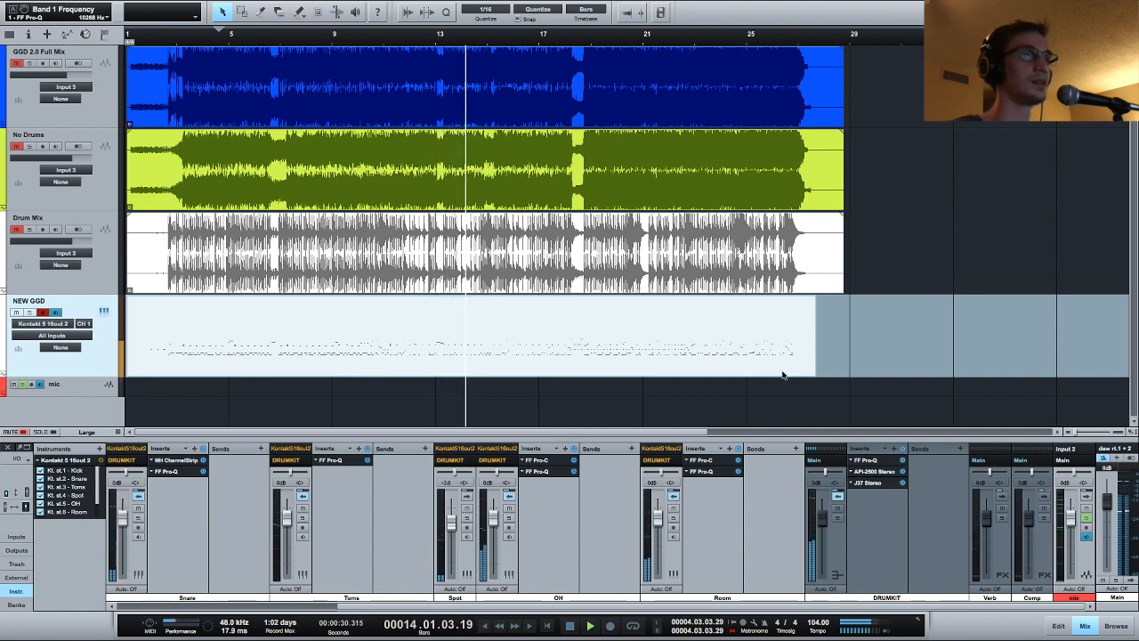
# Expand the insert racks of the Verb and Comp channels in place of DRUMKIT's, and open the Comp channel's L1 limiter Stereo
pyautogui.click(838, 496)
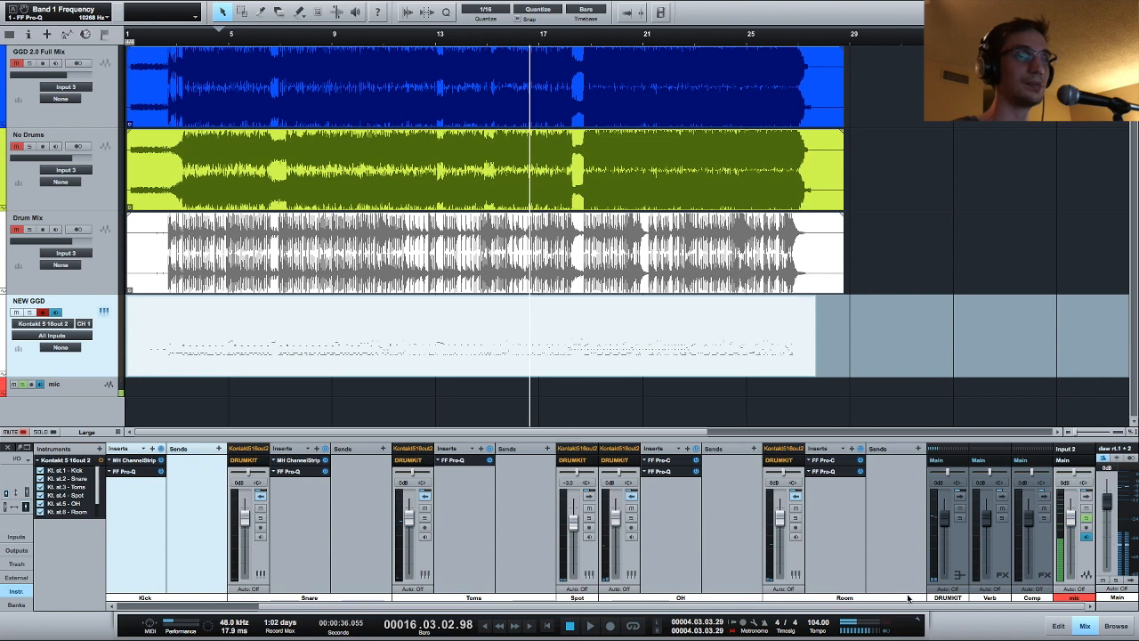
pyautogui.click(1002, 496)
pyautogui.hscroll(3, 1020, 544)
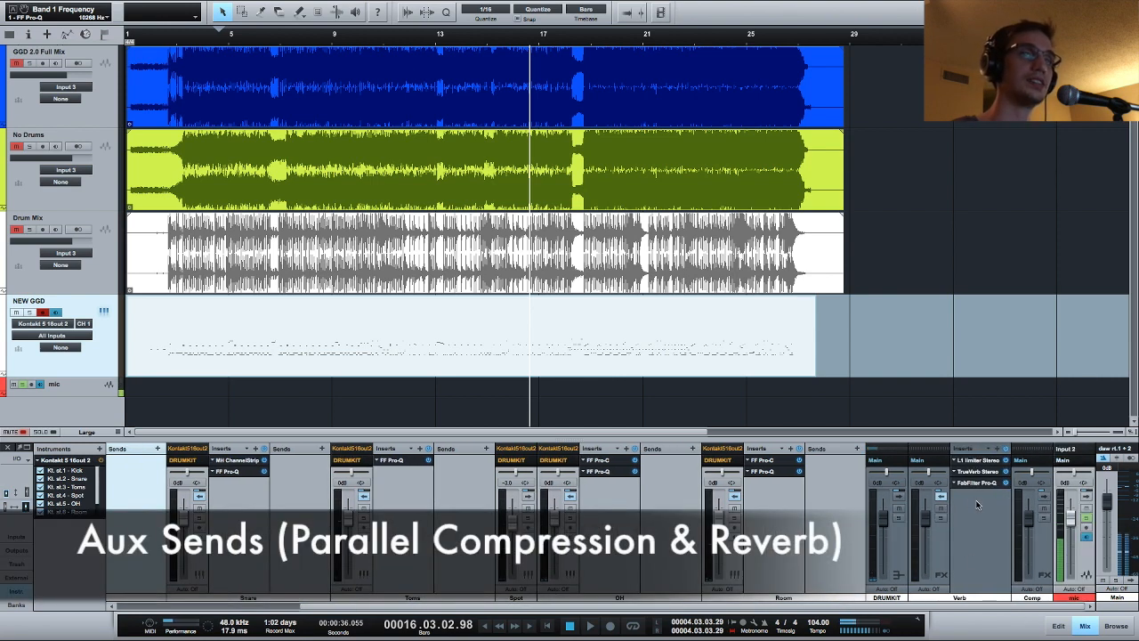
pyautogui.click(1041, 573)
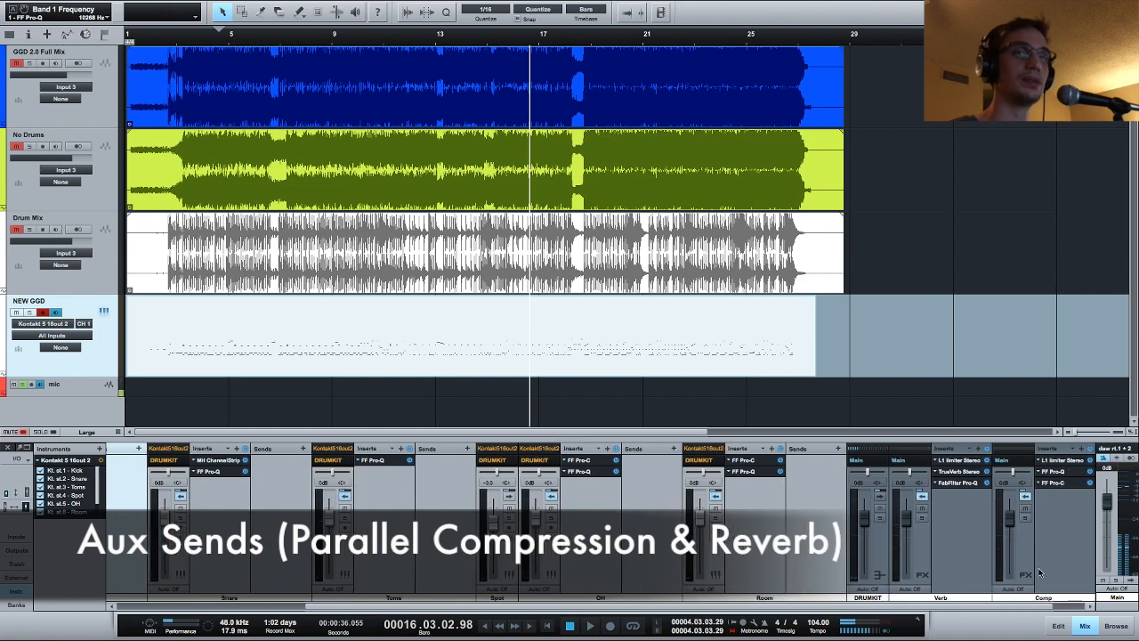
pyautogui.hscroll(2, 1064, 556)
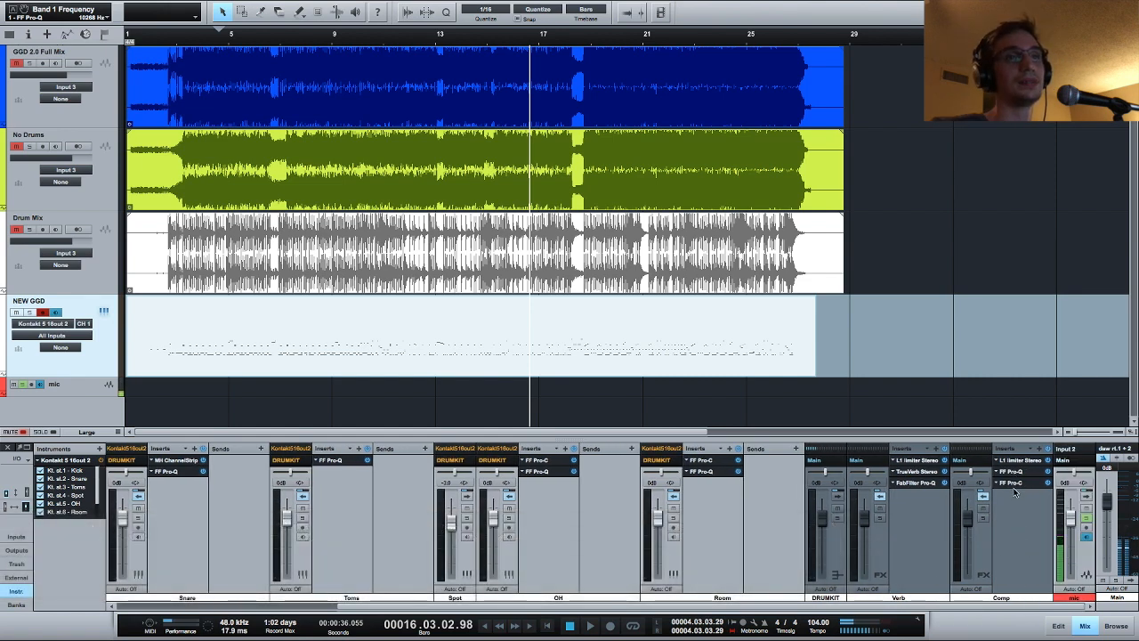
pyautogui.click(1016, 460)
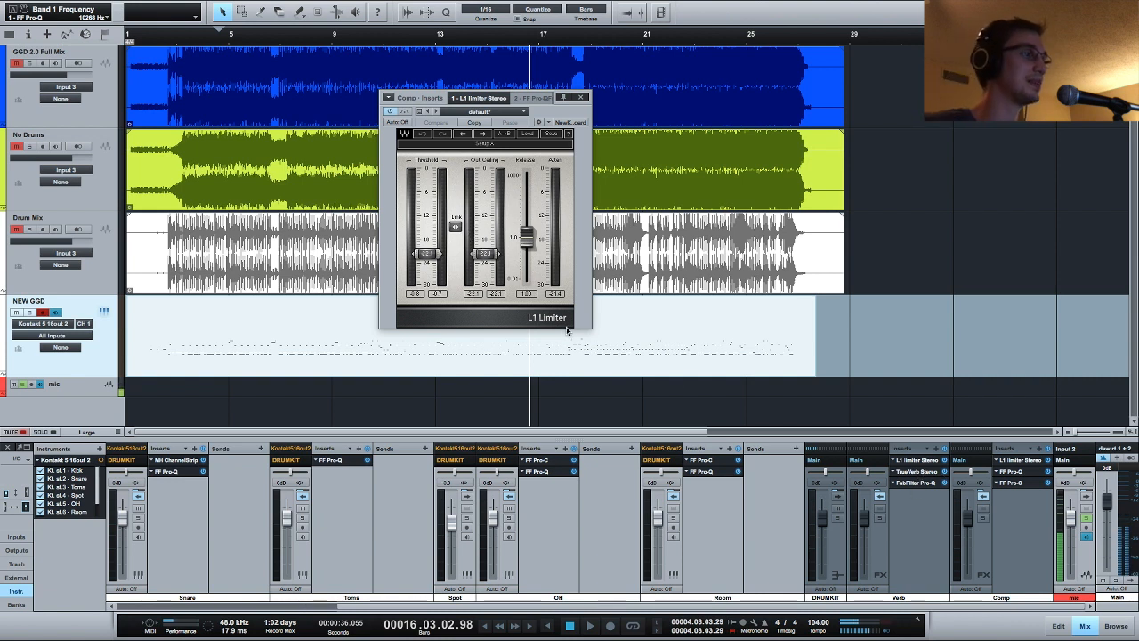
# Move the playback position to bar 3 and add sends to Comp on the Snare and Kick channels
pyautogui.click(184, 47)
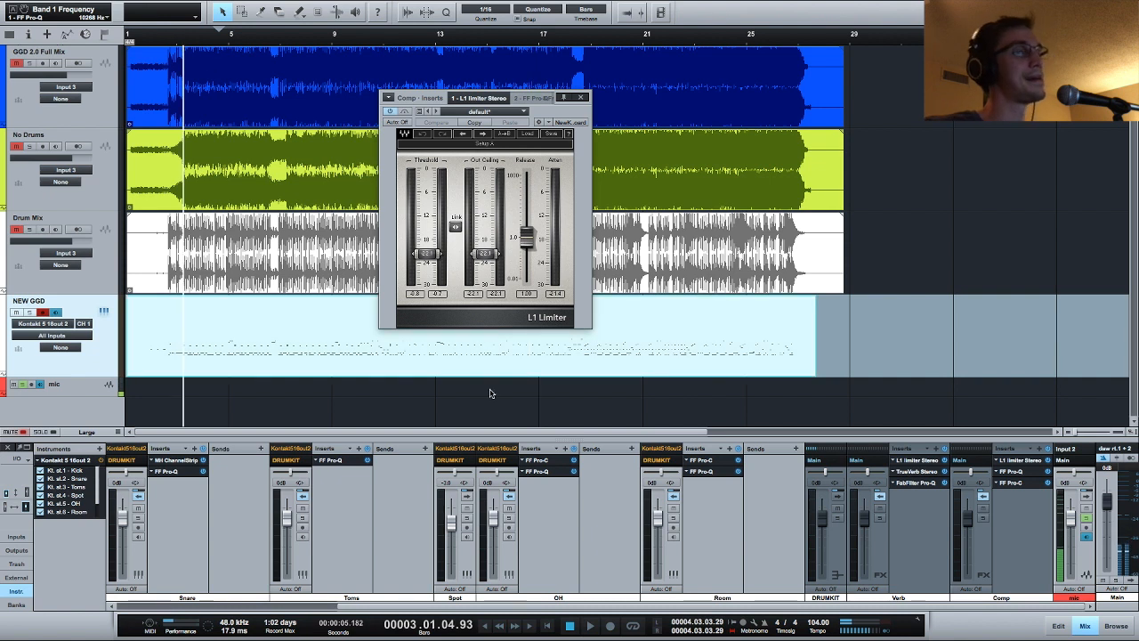
pyautogui.click(276, 463)
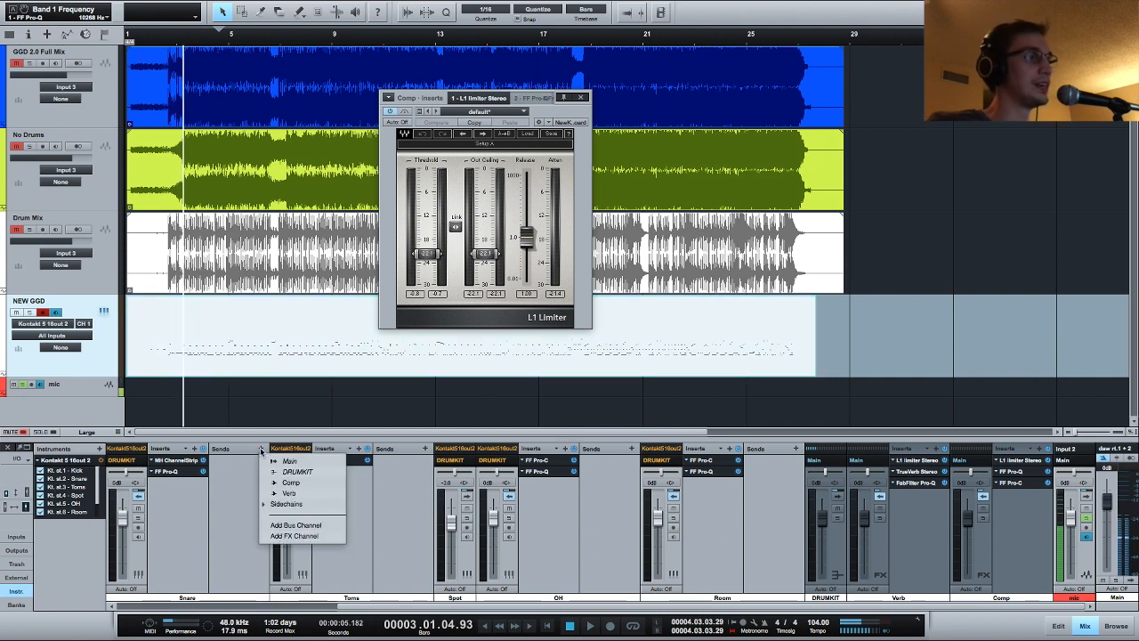
pyautogui.click(286, 483)
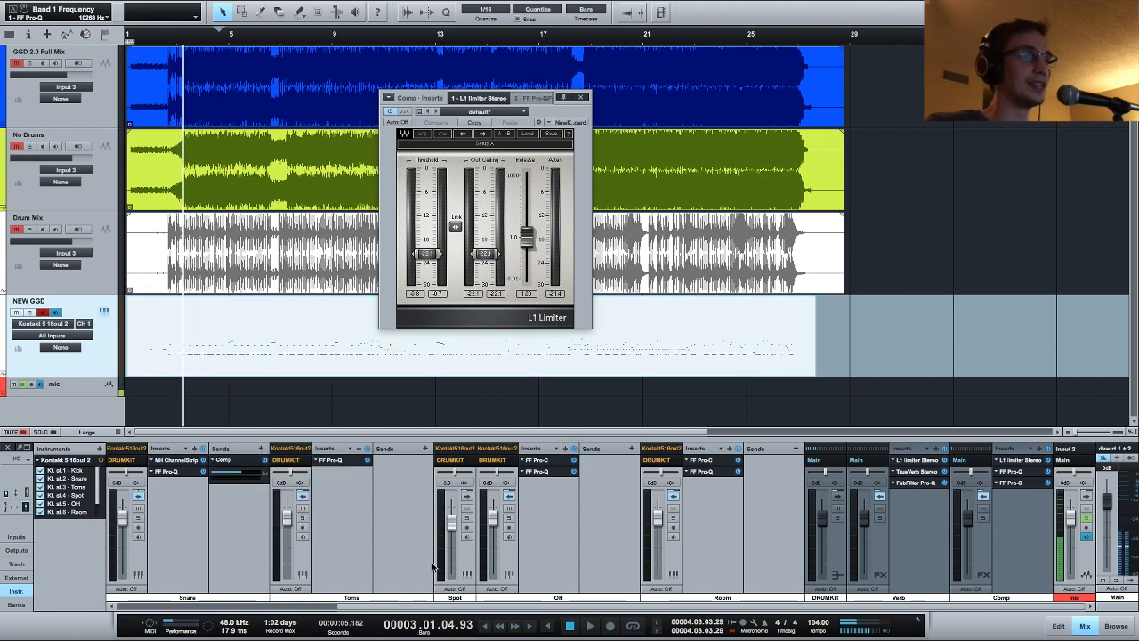
pyautogui.moveTo(440, 606); pyautogui.dragTo(248, 602)
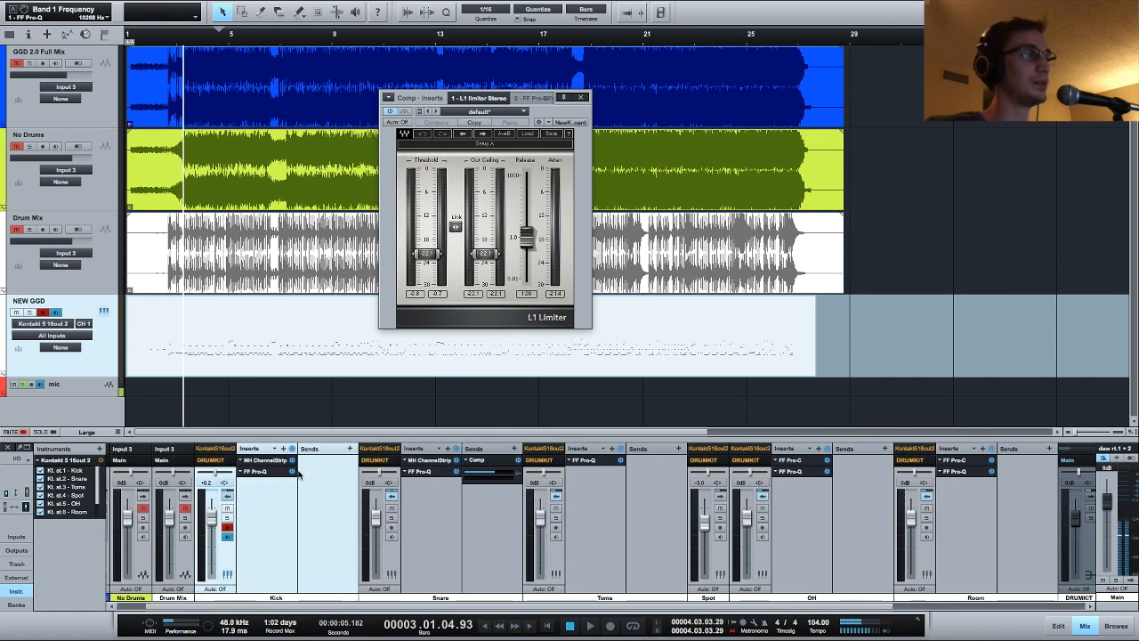
pyautogui.click(350, 450)
pyautogui.click(365, 483)
# Add sends to Comp on the OH and Room channels, lower the OH send level and set Room's to -3.8 dB
pyautogui.moveTo(377, 607); pyautogui.dragTo(574, 607)
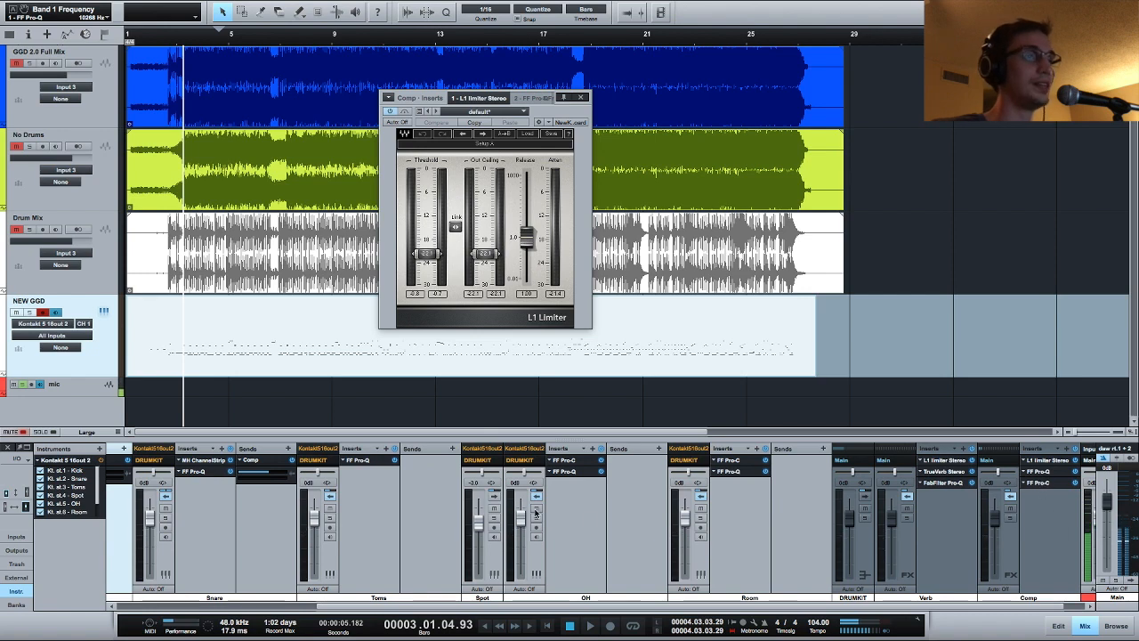
pyautogui.click(629, 449)
pyautogui.click(644, 484)
pyautogui.moveTo(609, 474); pyautogui.dragTo(601, 475)
pyautogui.click(785, 456)
pyautogui.click(795, 449)
pyautogui.click(810, 483)
pyautogui.hscroll(-3, 846, 532)
pyautogui.moveTo(836, 473); pyautogui.dragTo(833, 474)
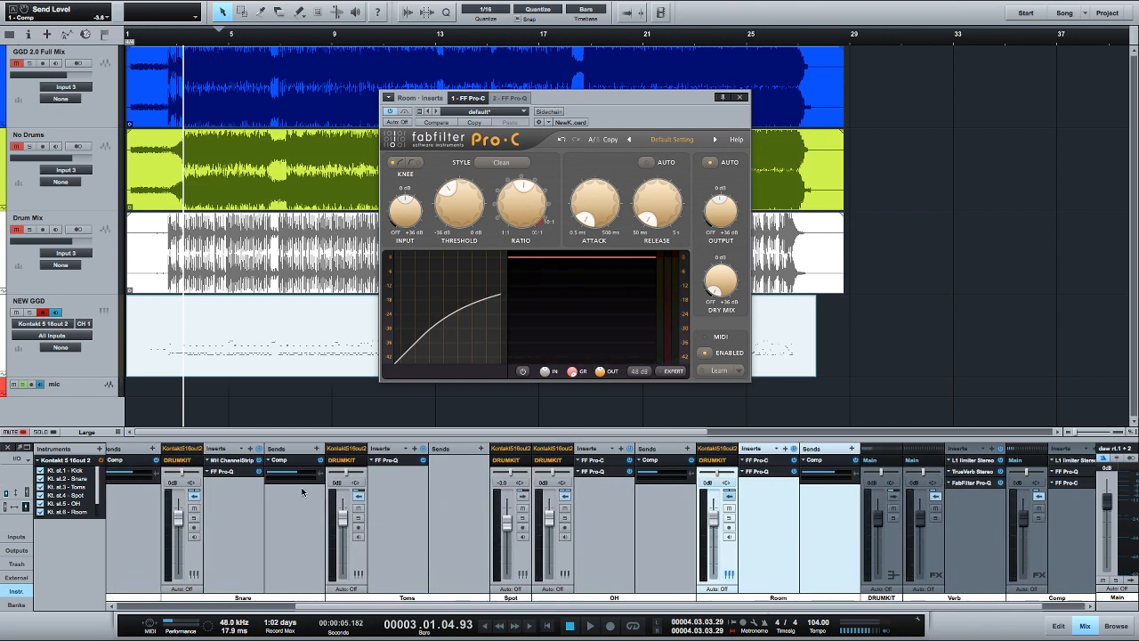
# Adjust the Snare's Comp send level, and add a Comp send on the Toms channel at -12.2 dB
pyautogui.moveTo(301, 473); pyautogui.dragTo(299, 474)
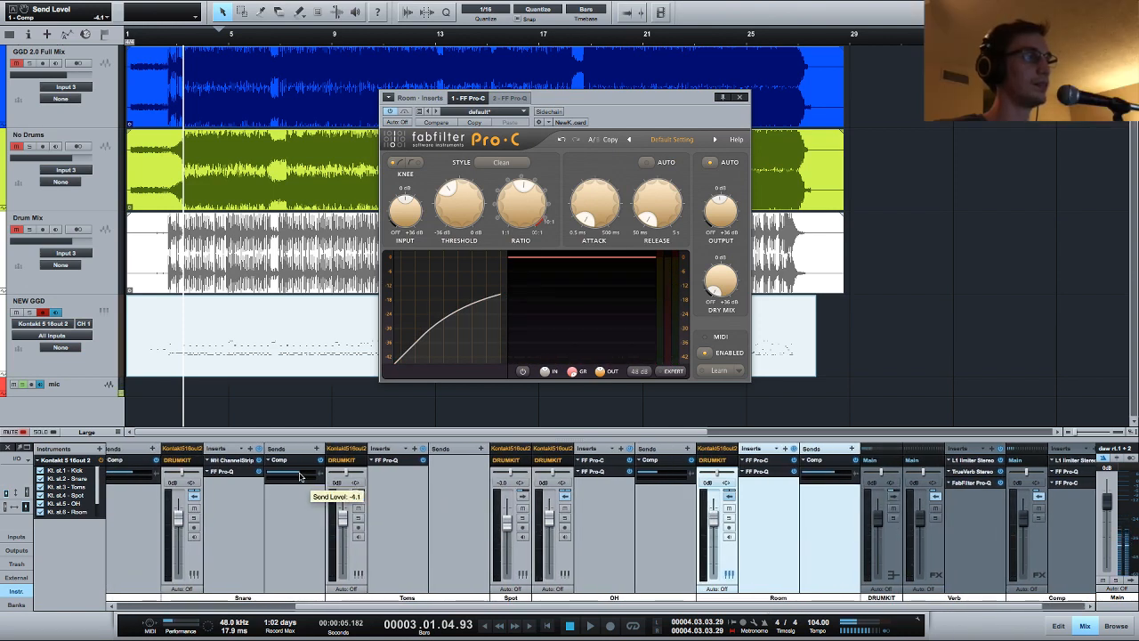
pyautogui.moveTo(415, 608); pyautogui.dragTo(485, 564)
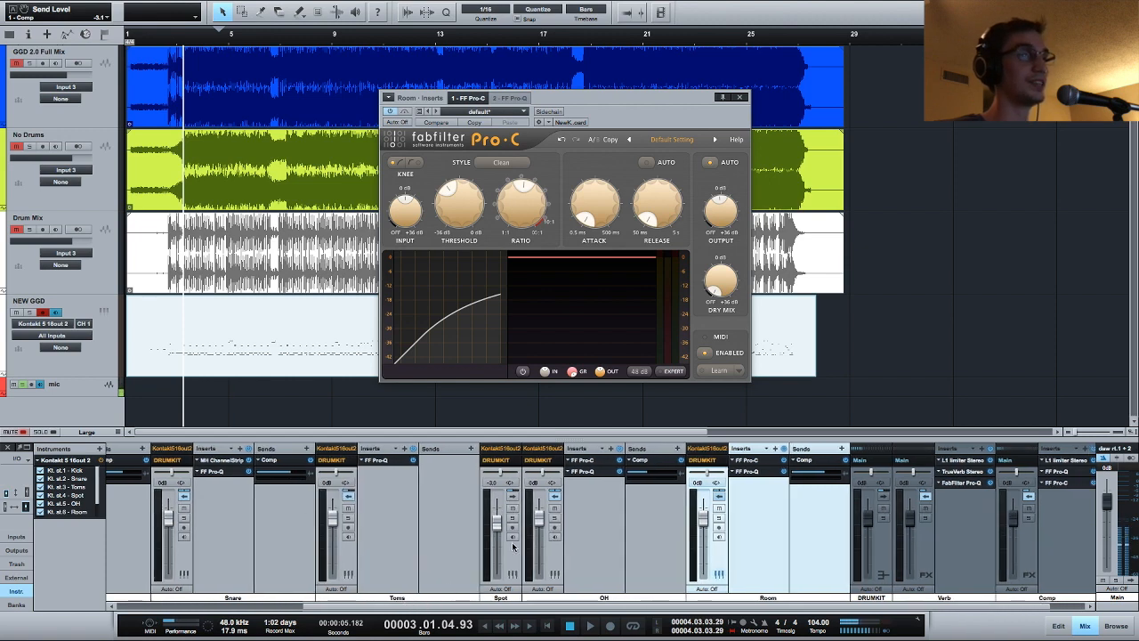
pyautogui.click(466, 453)
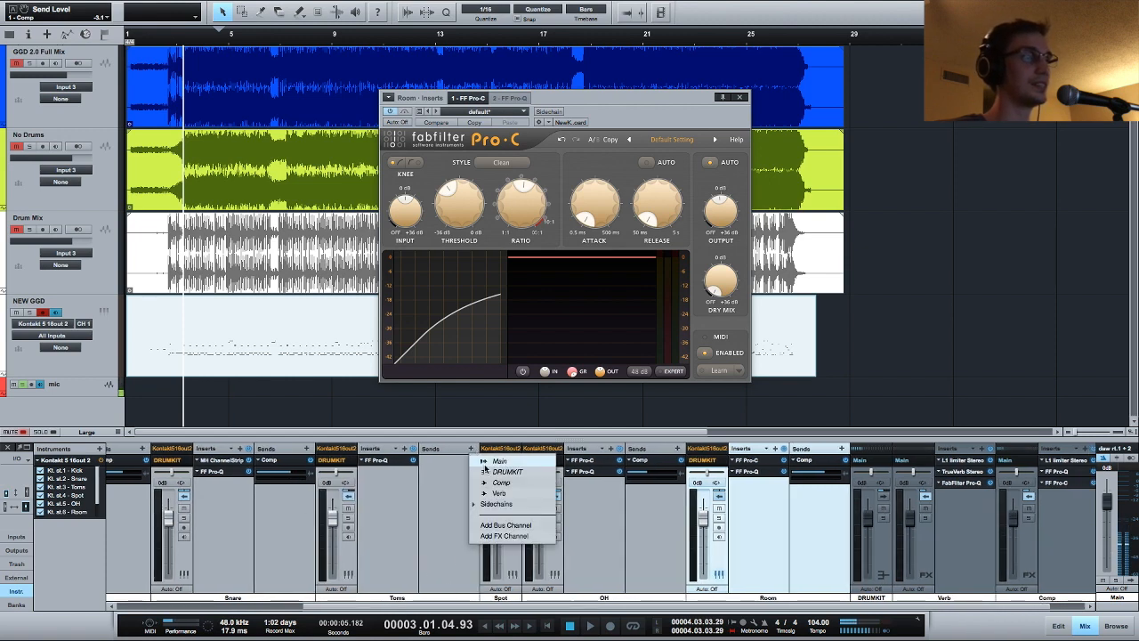
pyautogui.click(477, 481)
pyautogui.moveTo(450, 472); pyautogui.dragTo(445, 471)
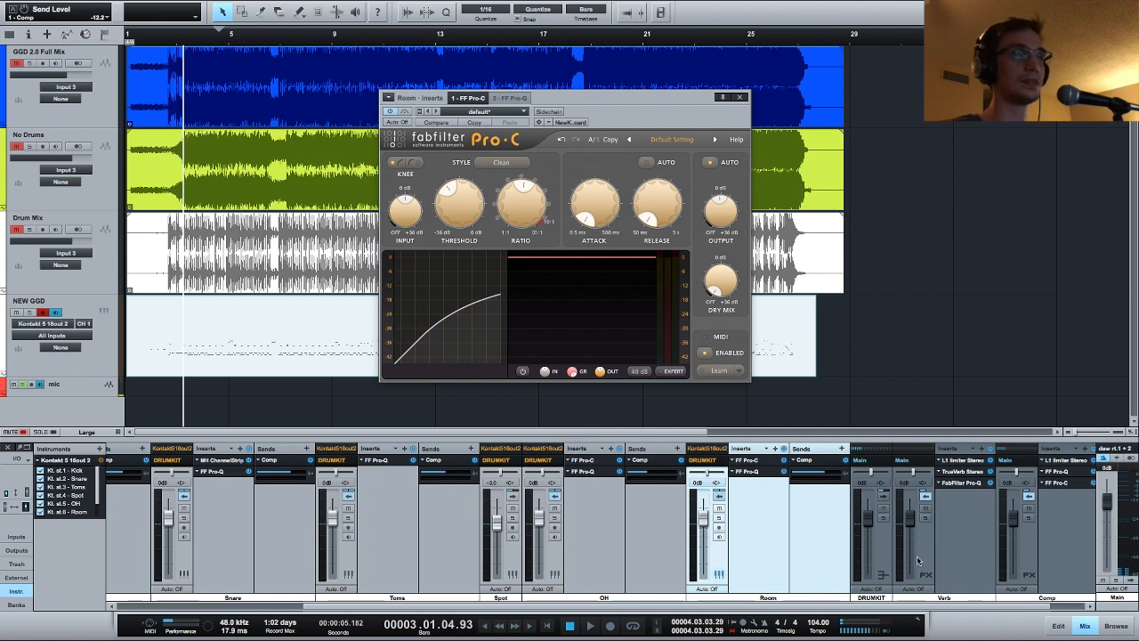
# Play the drums with the Comp channel soloed, and review its FF Pro-Q and L1 limiter Stereo
pyautogui.press('space')
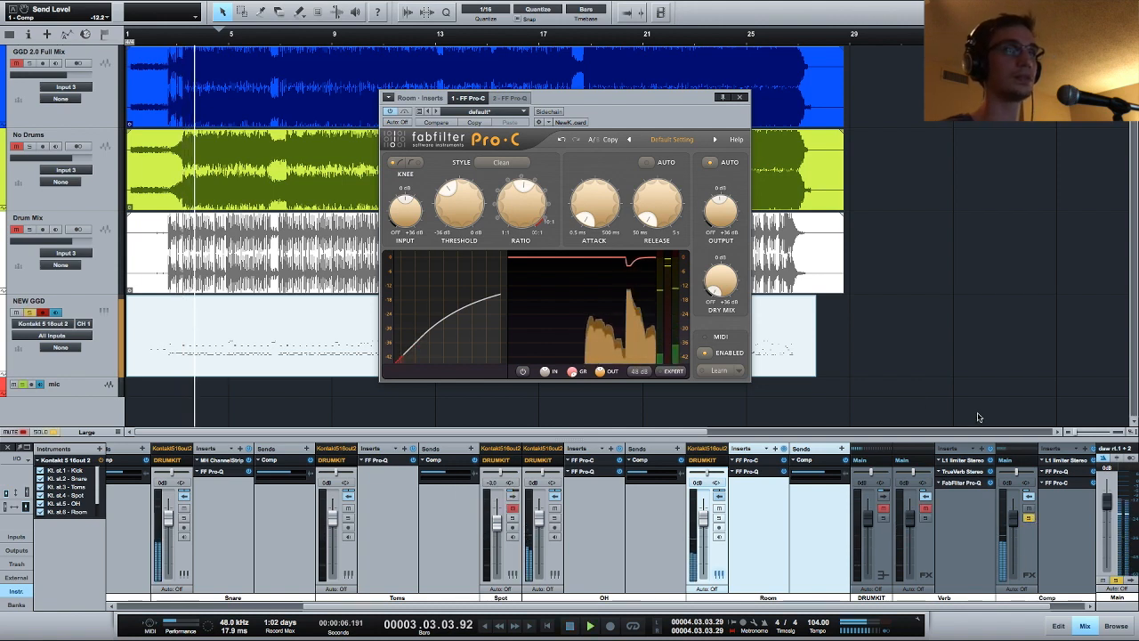
pyautogui.doubleClick(1078, 473)
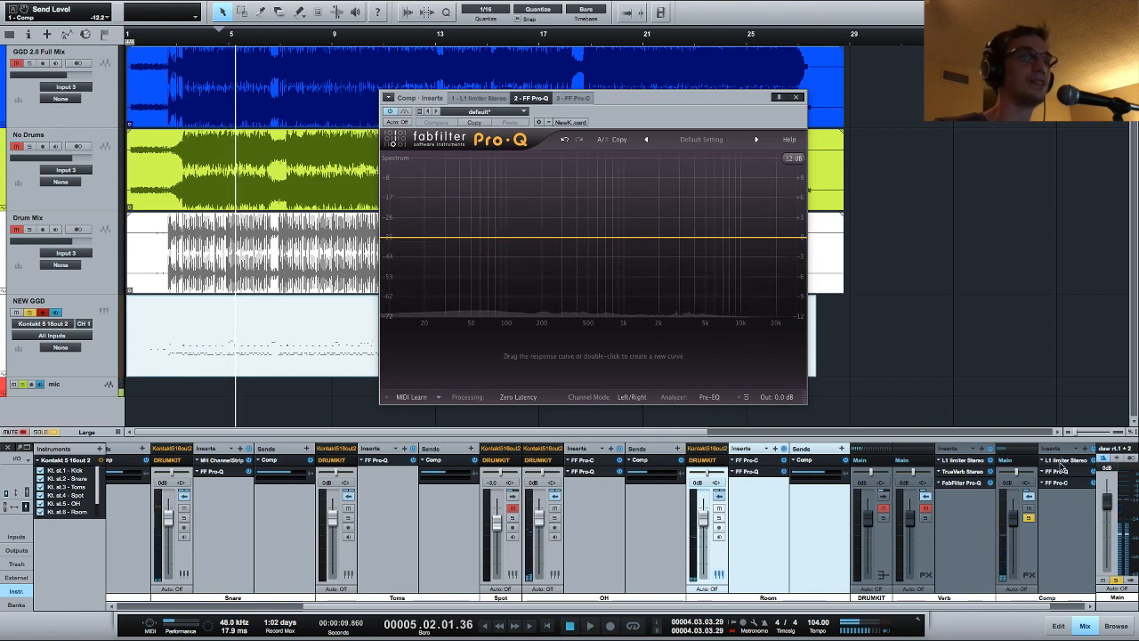
pyautogui.doubleClick(1063, 461)
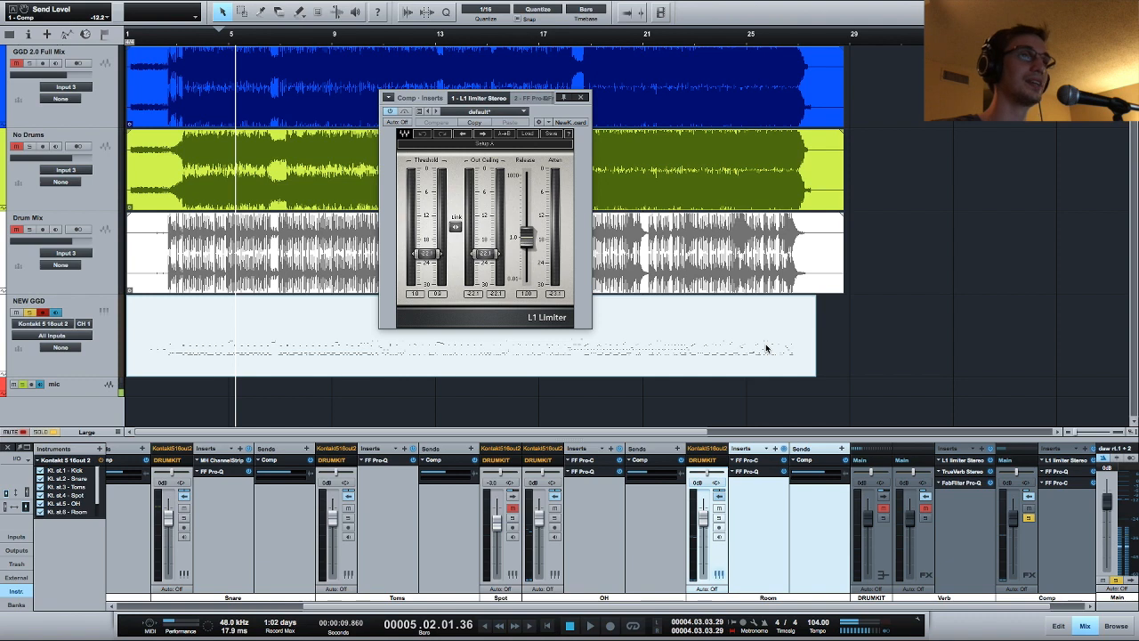
# Try bell boosts and cuts in the upper mids of the Comp channel's FF Pro-Q, and delete both bands
pyautogui.moveTo(696, 237)
pyautogui.mouseDown()
pyautogui.moveTo(695, 215)
pyautogui.moveTo(697, 239)
pyautogui.mouseUp()
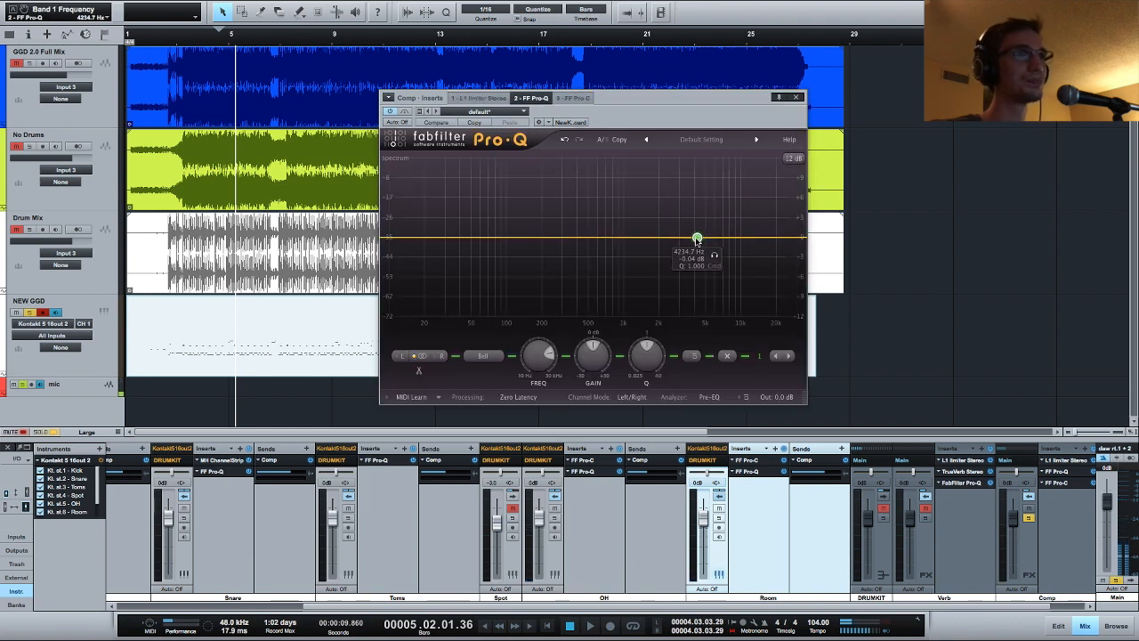
pyautogui.moveTo(652, 98); pyautogui.dragTo(561, 49)
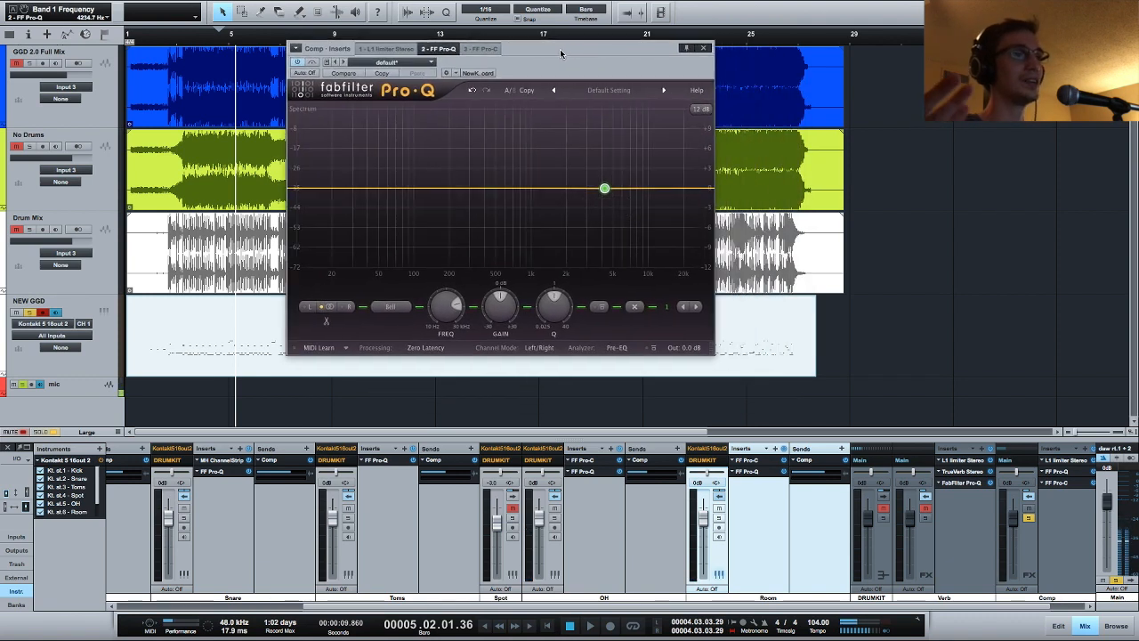
pyautogui.moveTo(603, 190); pyautogui.dragTo(607, 162)
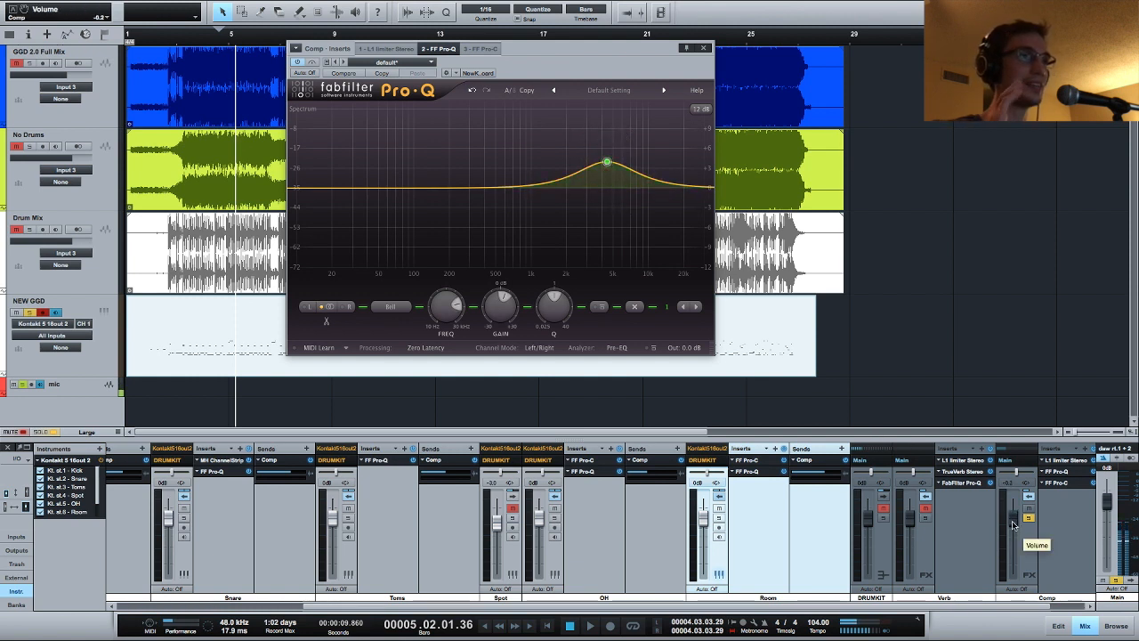
pyautogui.moveTo(607, 162); pyautogui.dragTo(632, 193)
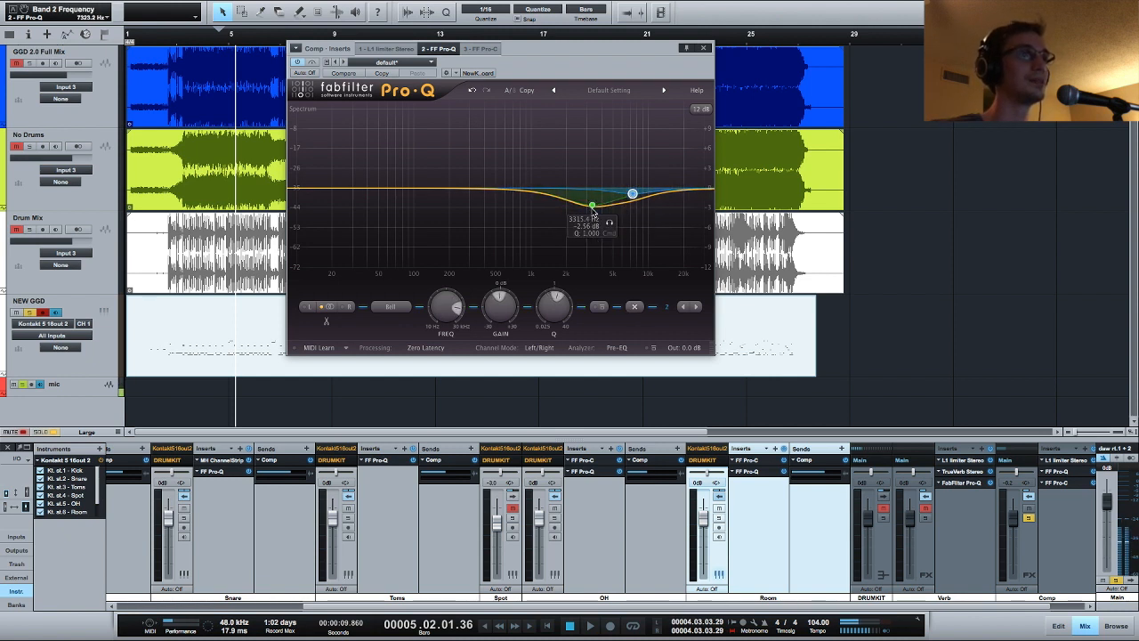
pyautogui.click(633, 307)
pyautogui.click(634, 306)
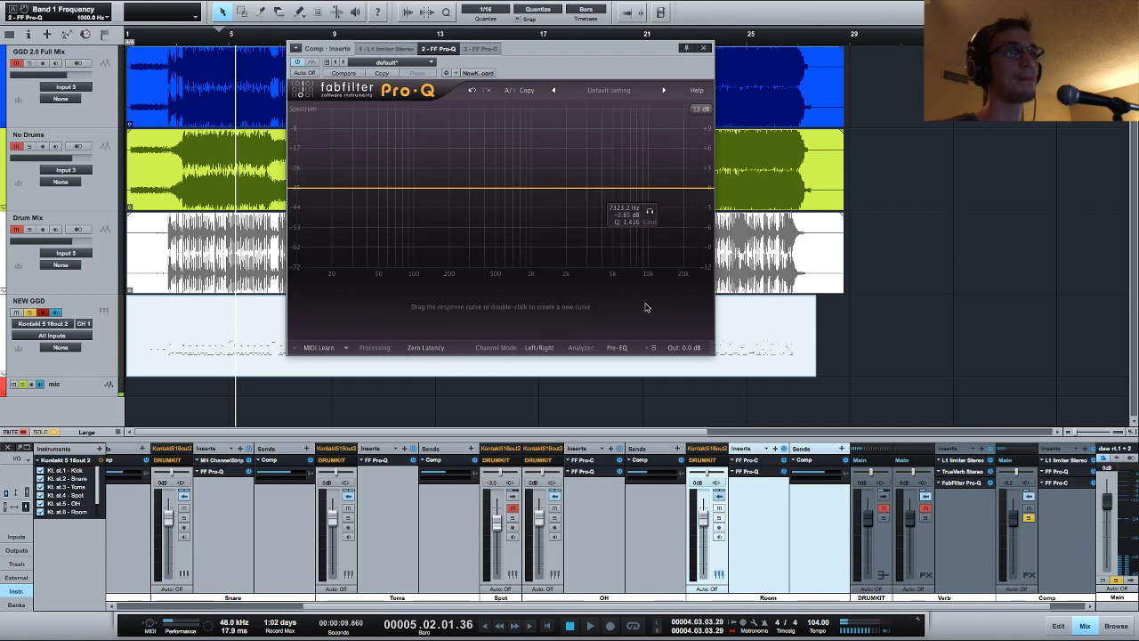
# Review the FF Pro-C and L1 limiter Stereo settings on the Comp channel and close the plug-in window
pyautogui.click(480, 48)
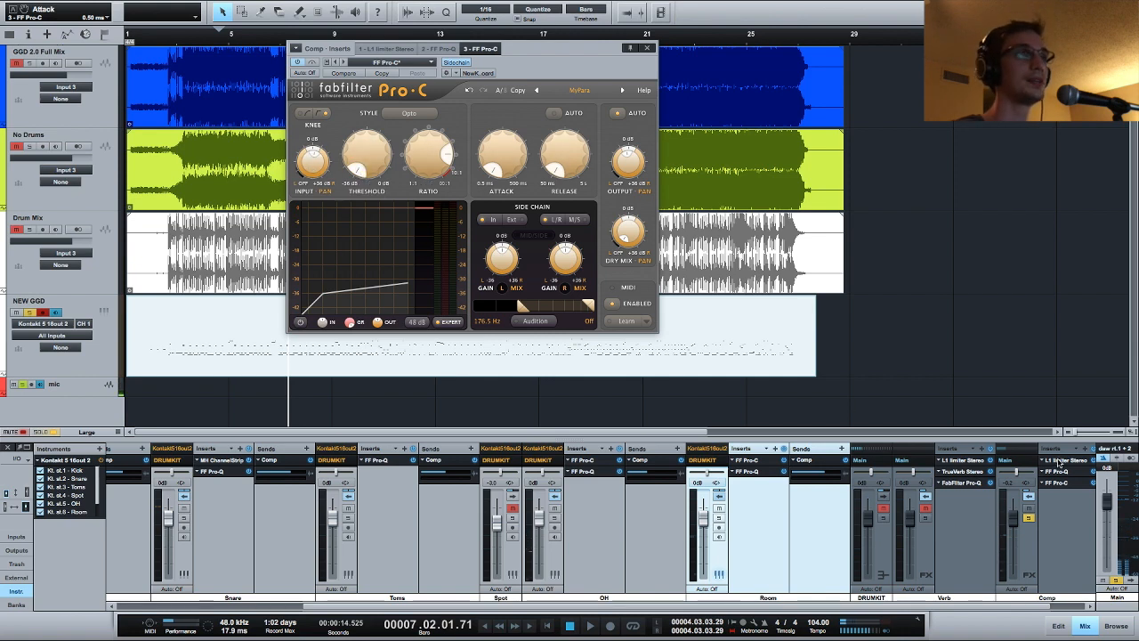
pyautogui.click(1061, 461)
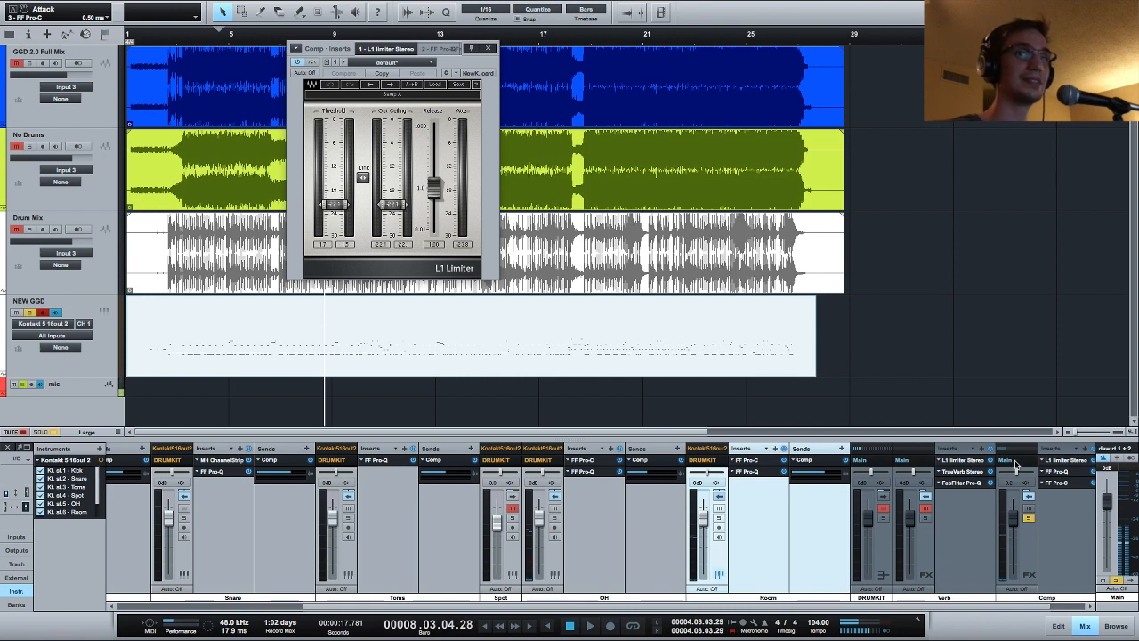
pyautogui.click(1068, 486)
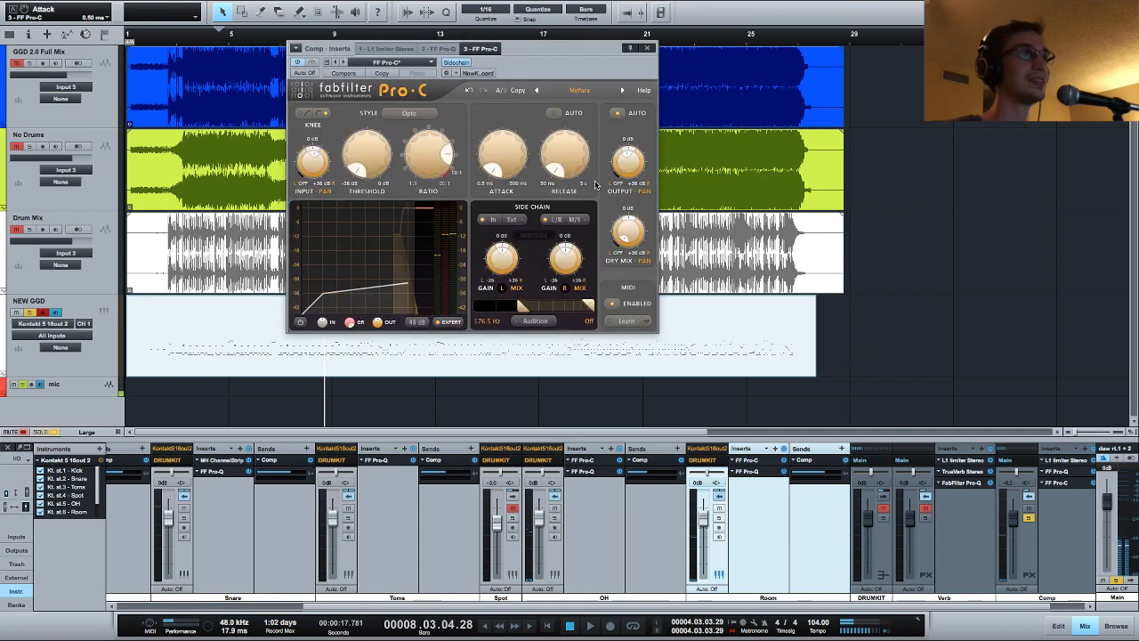
pyautogui.click(649, 49)
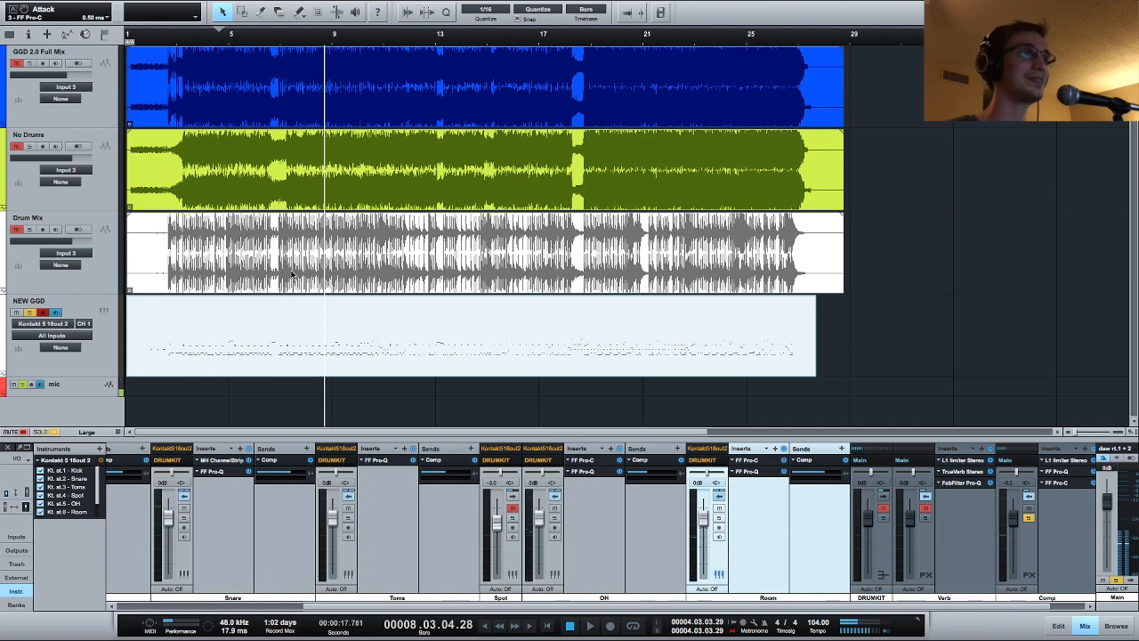
# Play the full drum mix, lower the Comp channel's volume to -3.0 dB and compare it muted and unmuted
pyautogui.press('e')
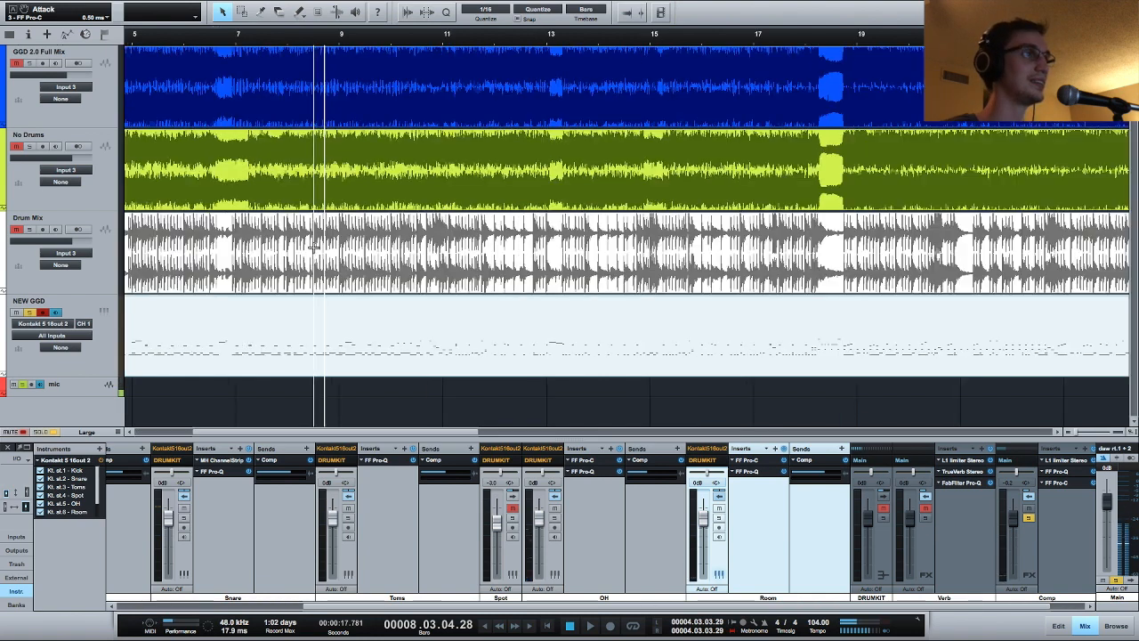
pyautogui.press('w')
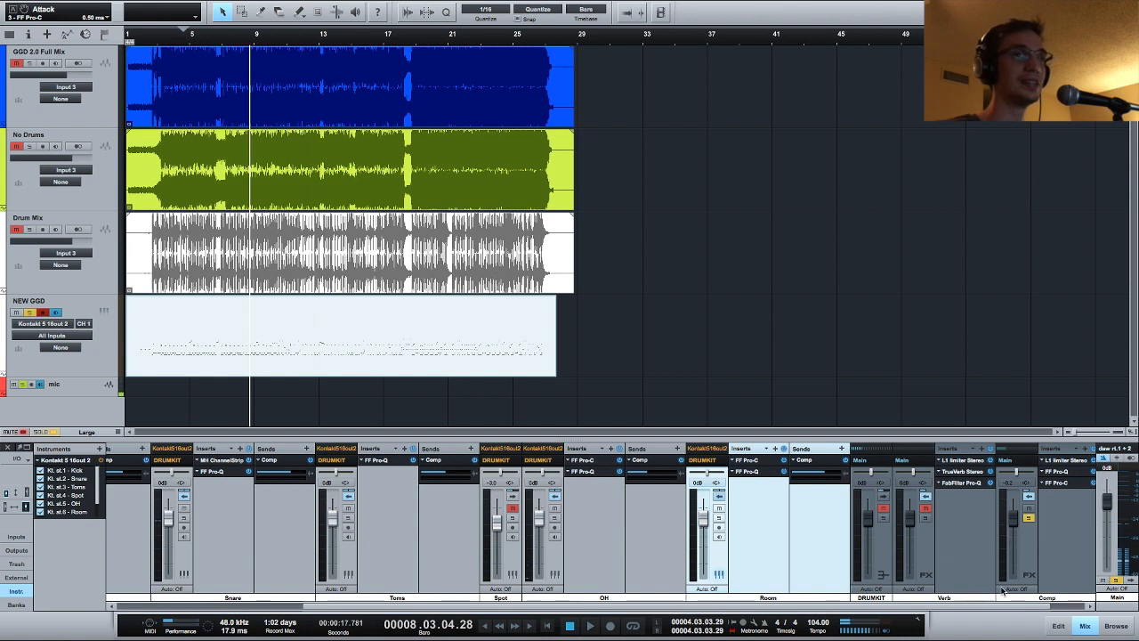
pyautogui.press('space')
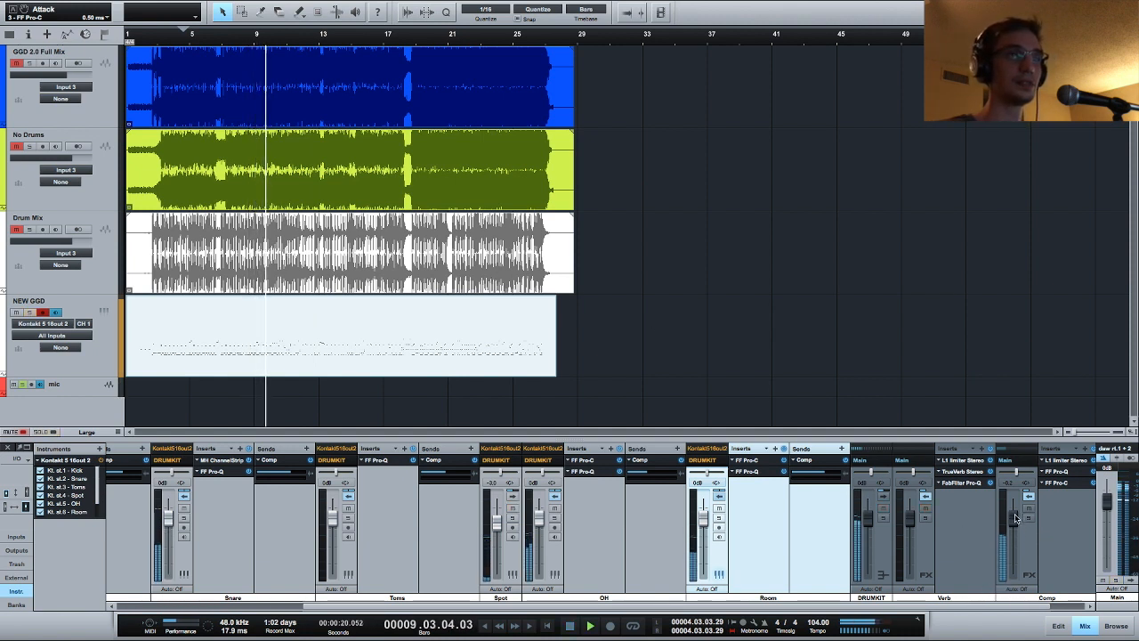
pyautogui.moveTo(1012, 516)
pyautogui.mouseDown()
pyautogui.moveTo(1011, 576)
pyautogui.moveTo(1013, 523)
pyautogui.mouseUp()
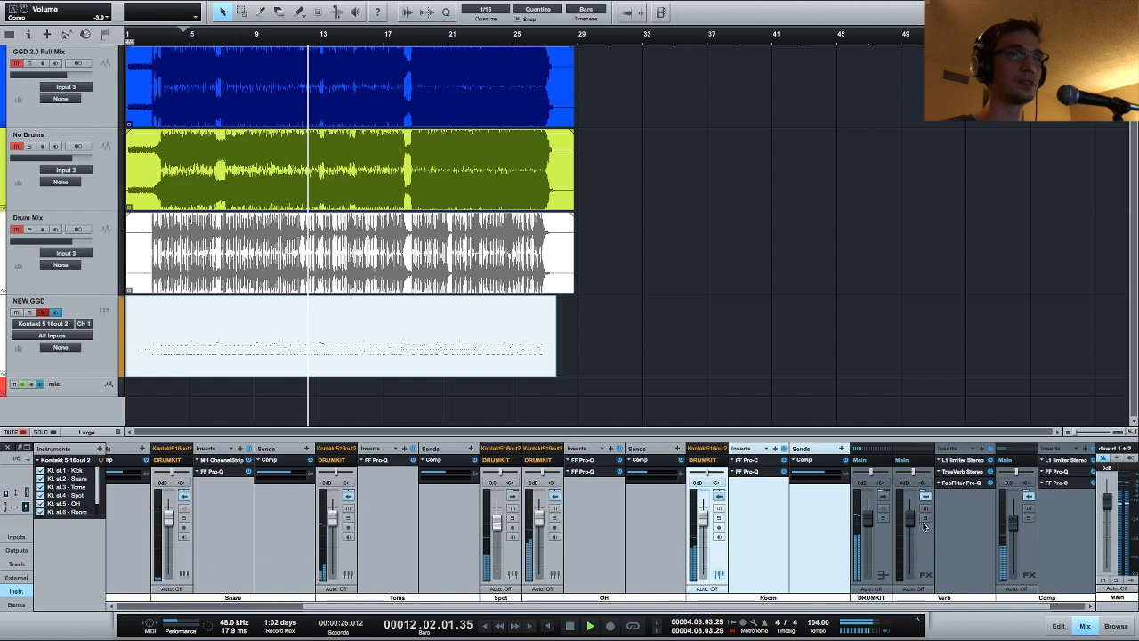
pyautogui.click(1028, 510)
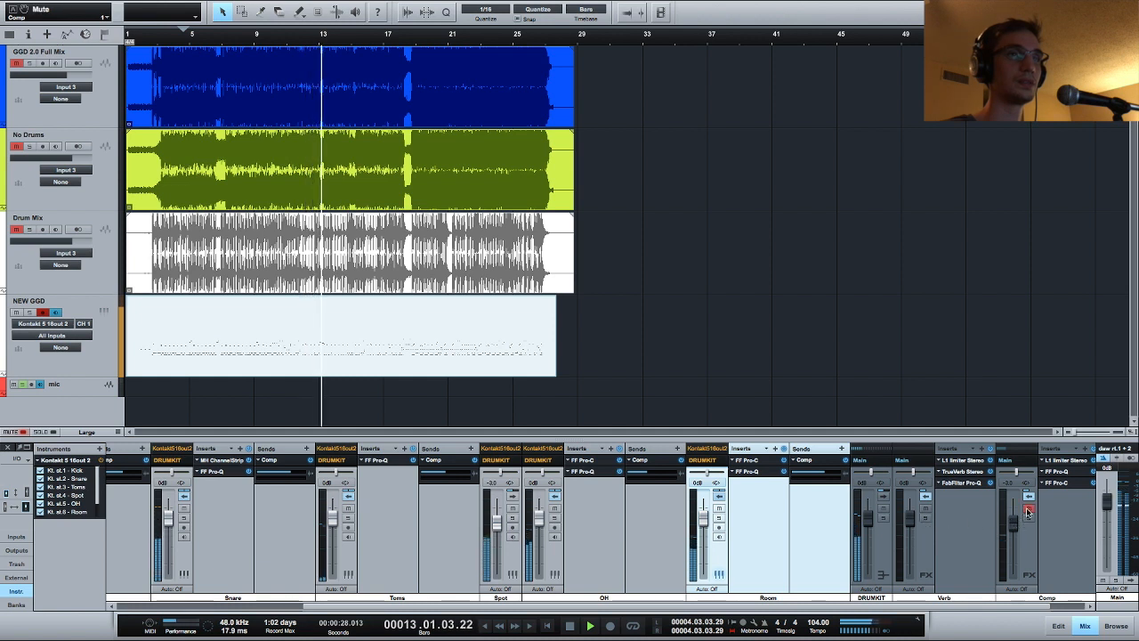
pyautogui.click(1028, 510)
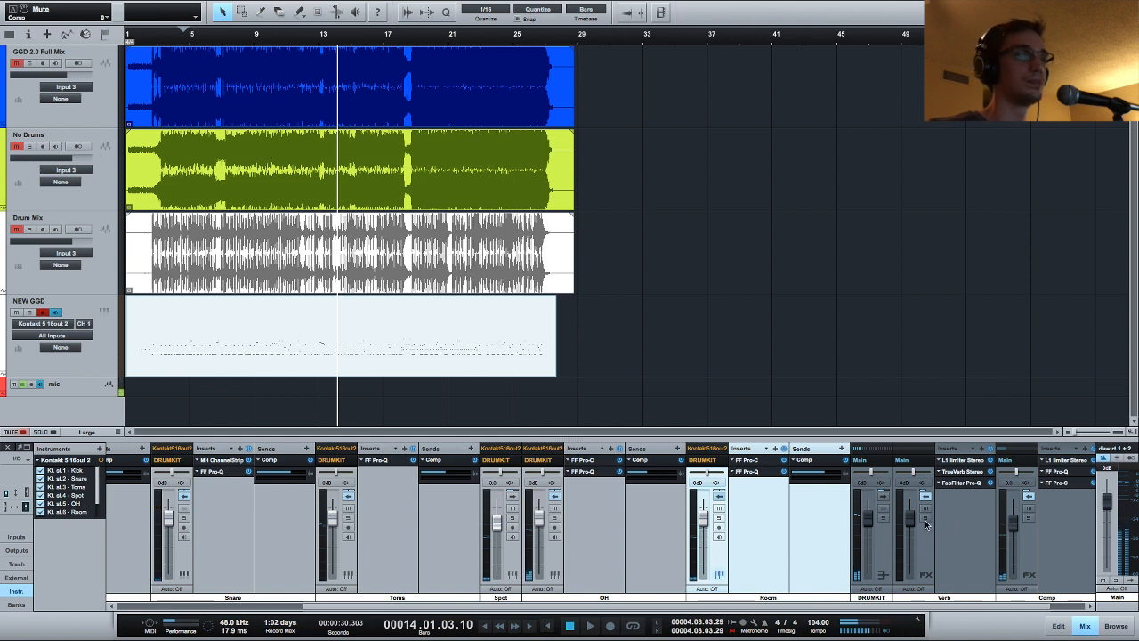
# Open the TrueVerb Stereo on the Verb channel and examine its reverb settings
pyautogui.click(842, 450)
pyautogui.click(983, 523)
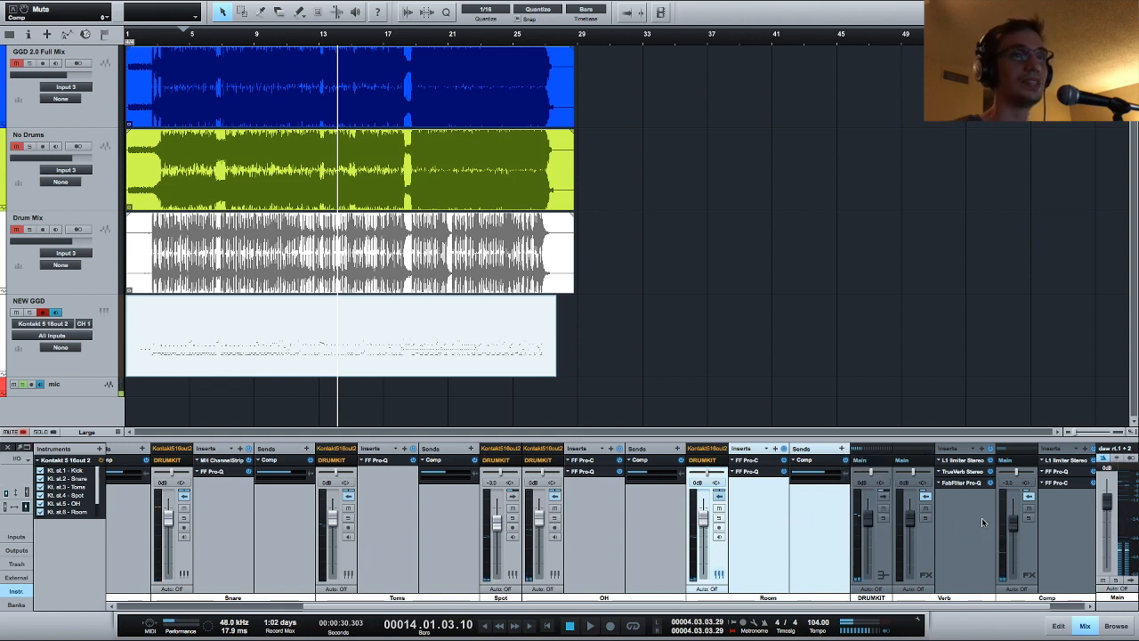
pyautogui.click(962, 471)
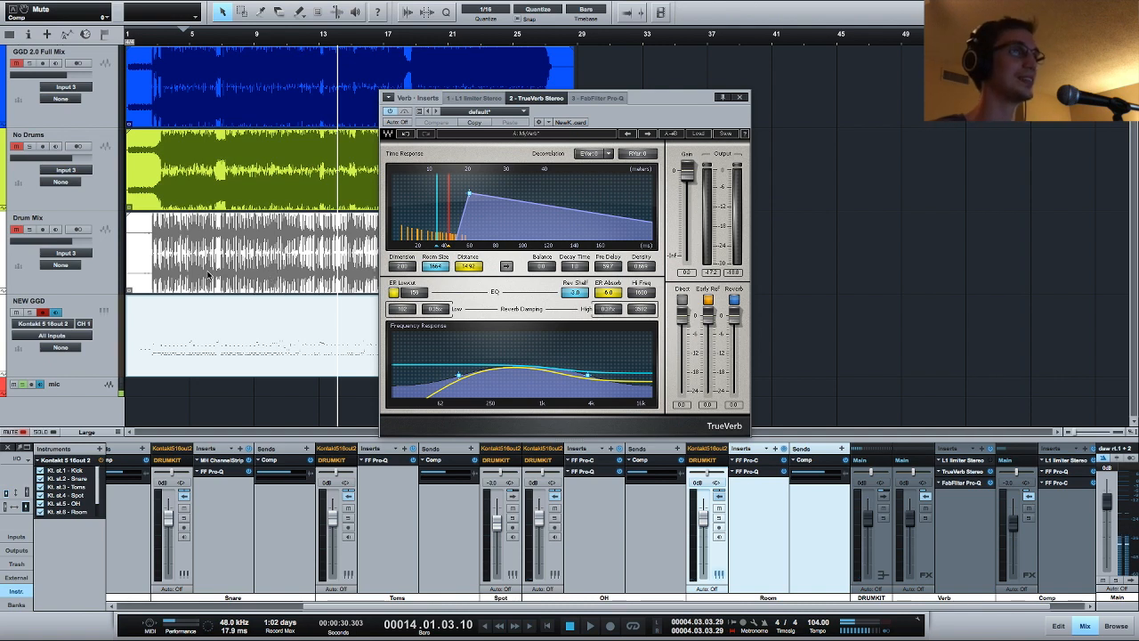
# Add a second send on the Snare channel and route it to the Verb channel
pyautogui.hscroll(-2, 338, 525)
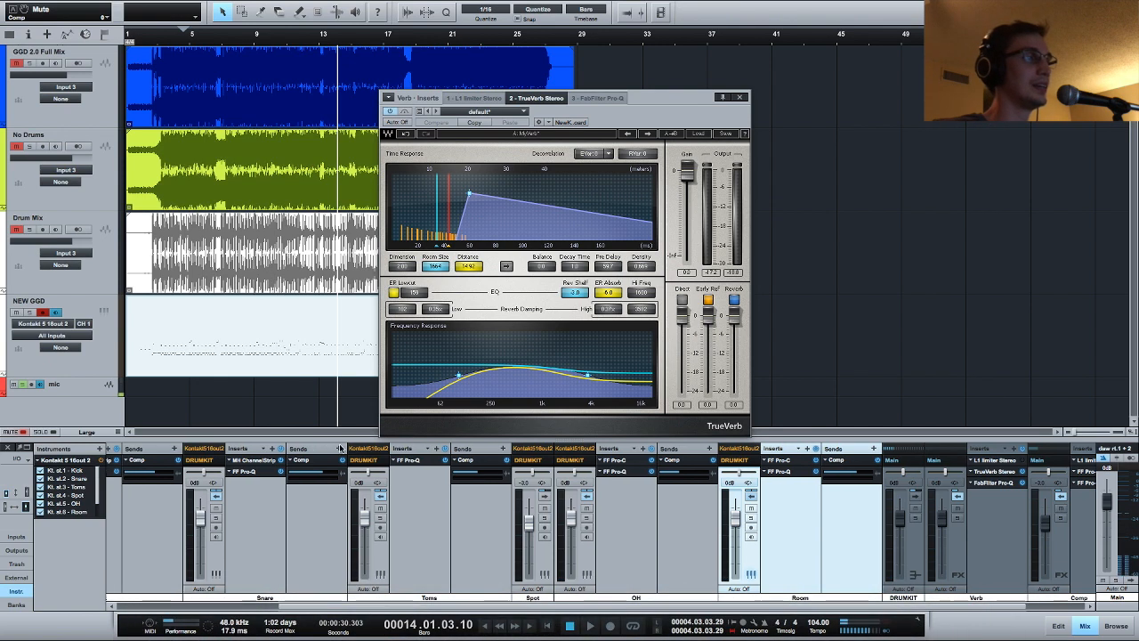
pyautogui.click(339, 448)
pyautogui.click(375, 471)
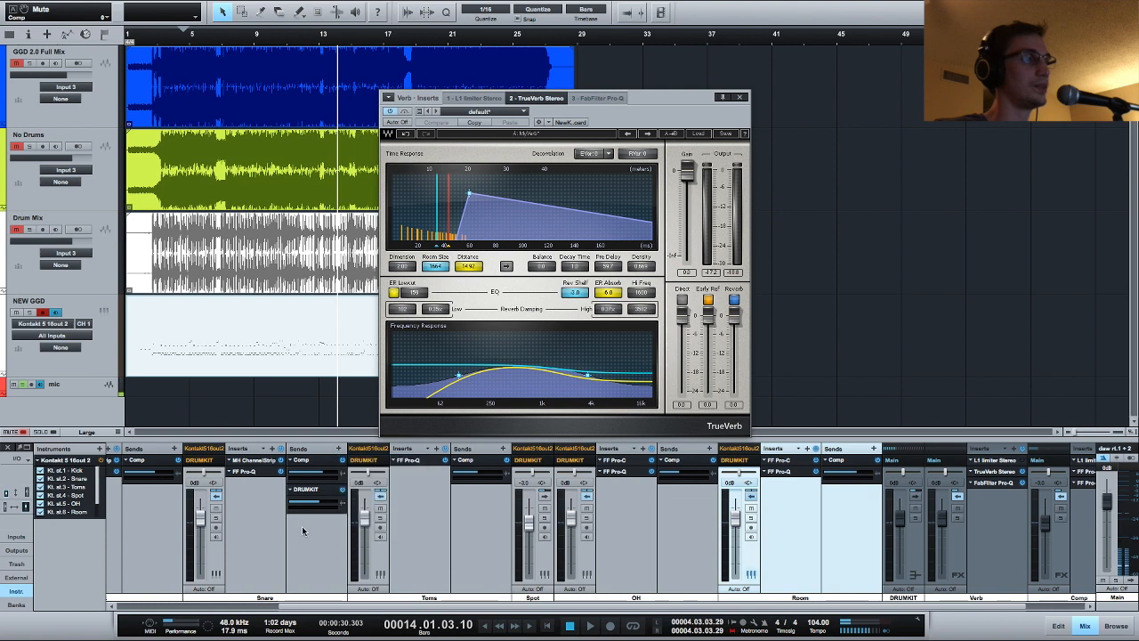
pyautogui.click(292, 491)
pyautogui.click(326, 534)
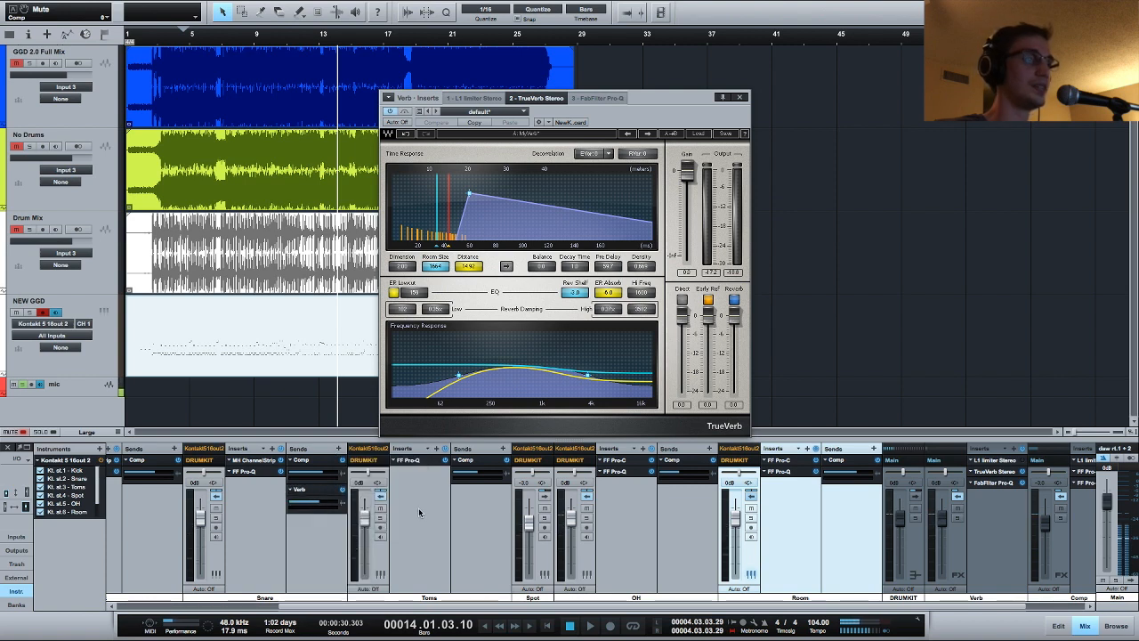
# Add Verb sends to the Toms and Room channels
pyautogui.click(503, 459)
pyautogui.click(503, 449)
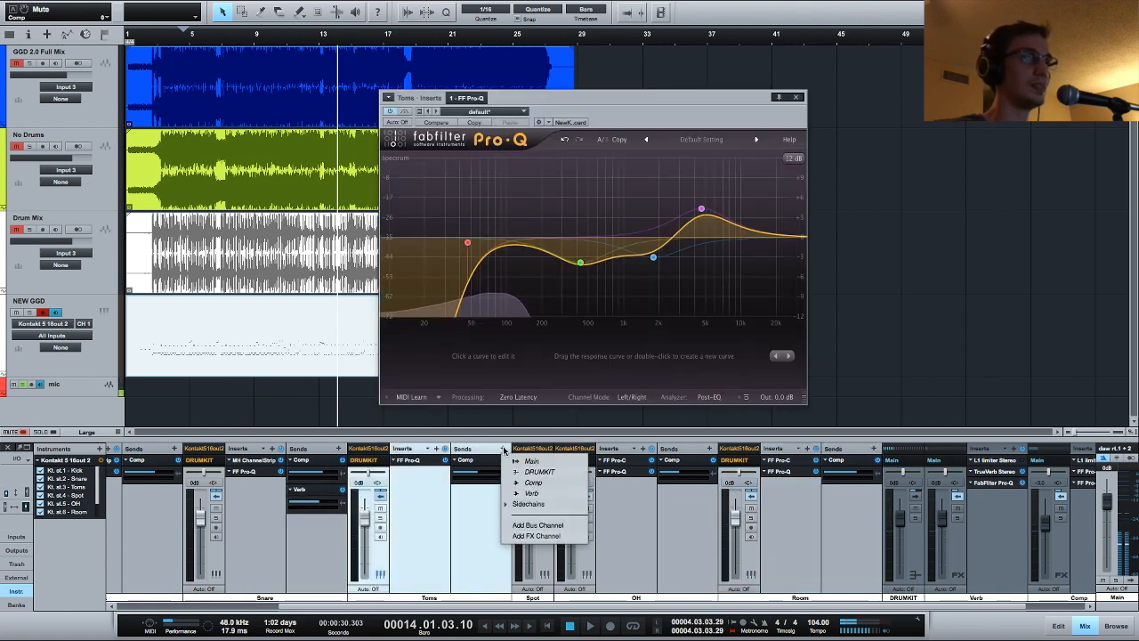
pyautogui.click(532, 495)
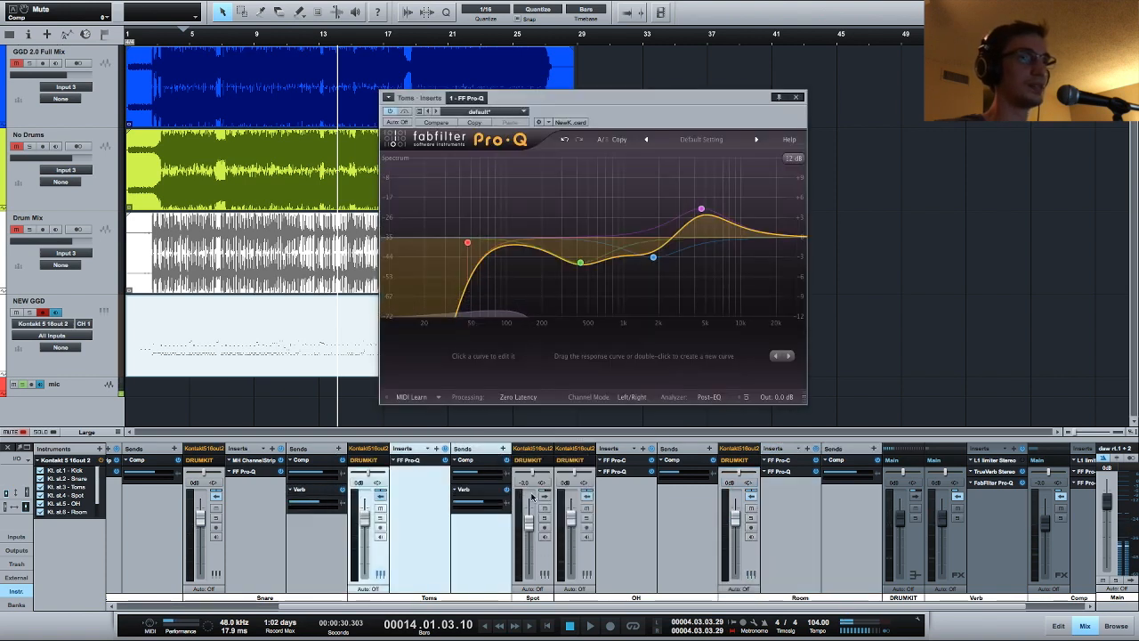
pyautogui.click(874, 449)
pyautogui.click(893, 492)
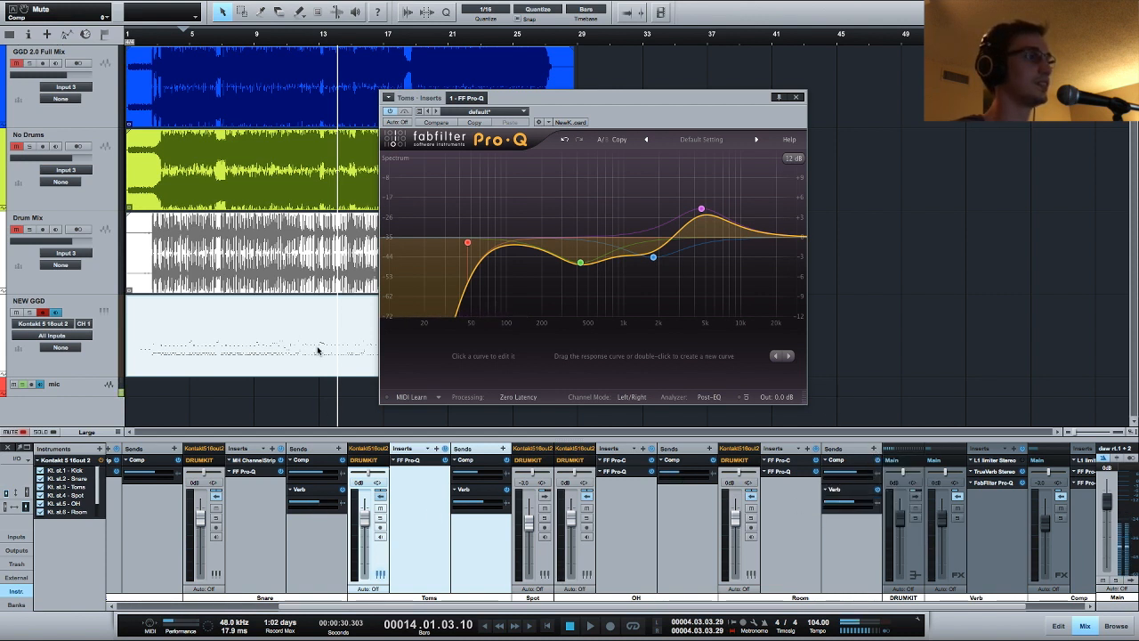
# Play the drums from around bar 6 and add a Low Cut band at about 249 Hz in the Verb channel's FabFilter Pro-Q
pyautogui.click(214, 48)
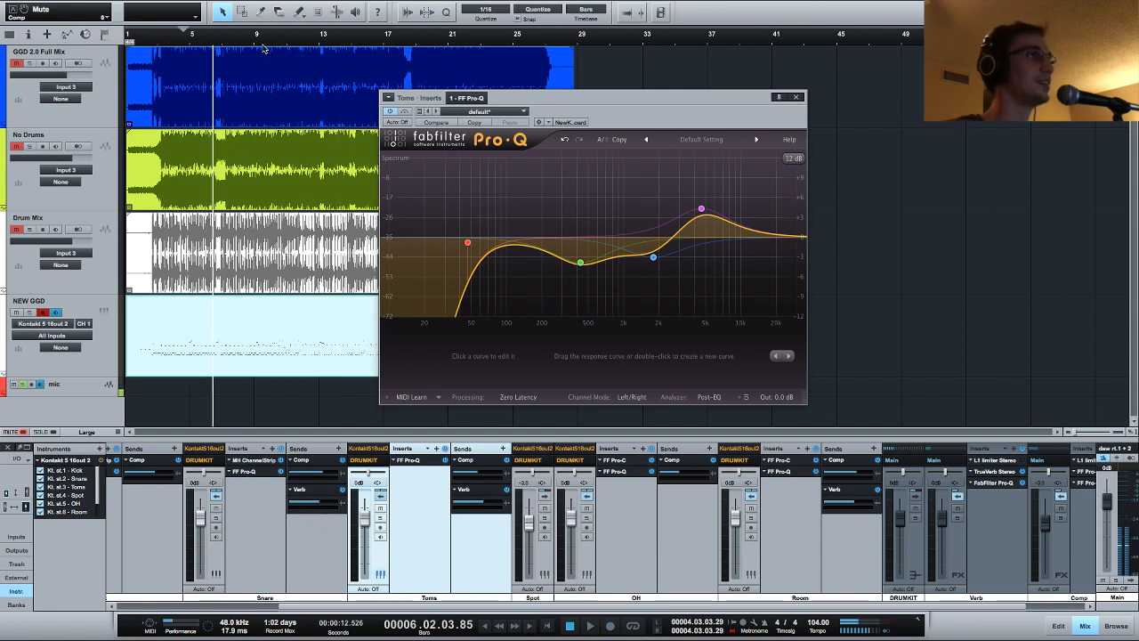
pyautogui.press('space')
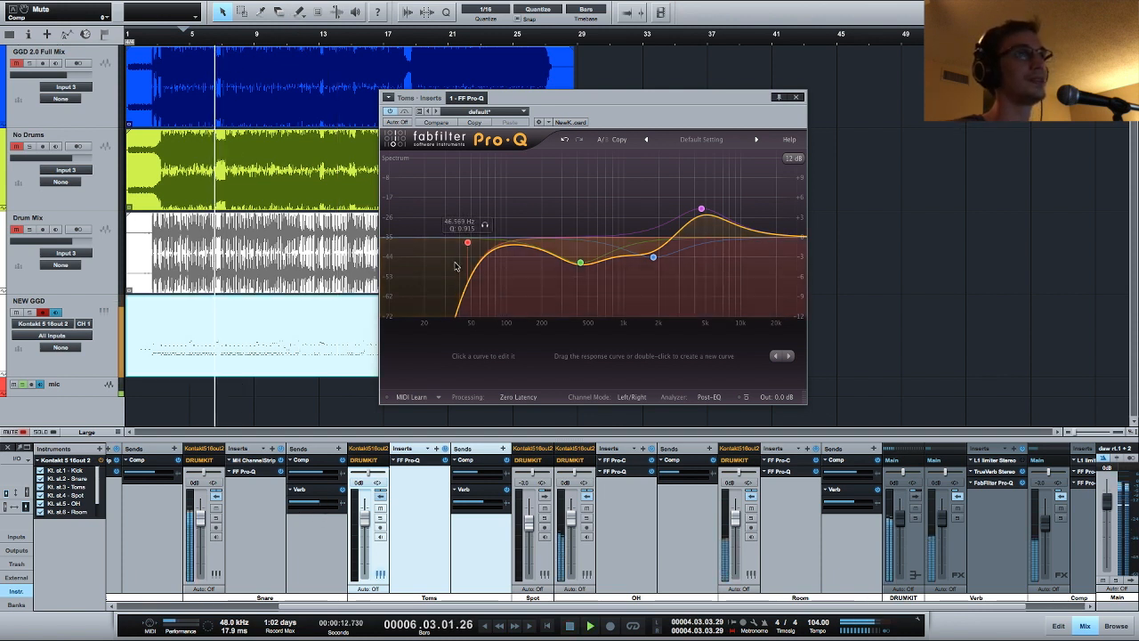
pyautogui.click(993, 482)
pyautogui.doubleClick(481, 238)
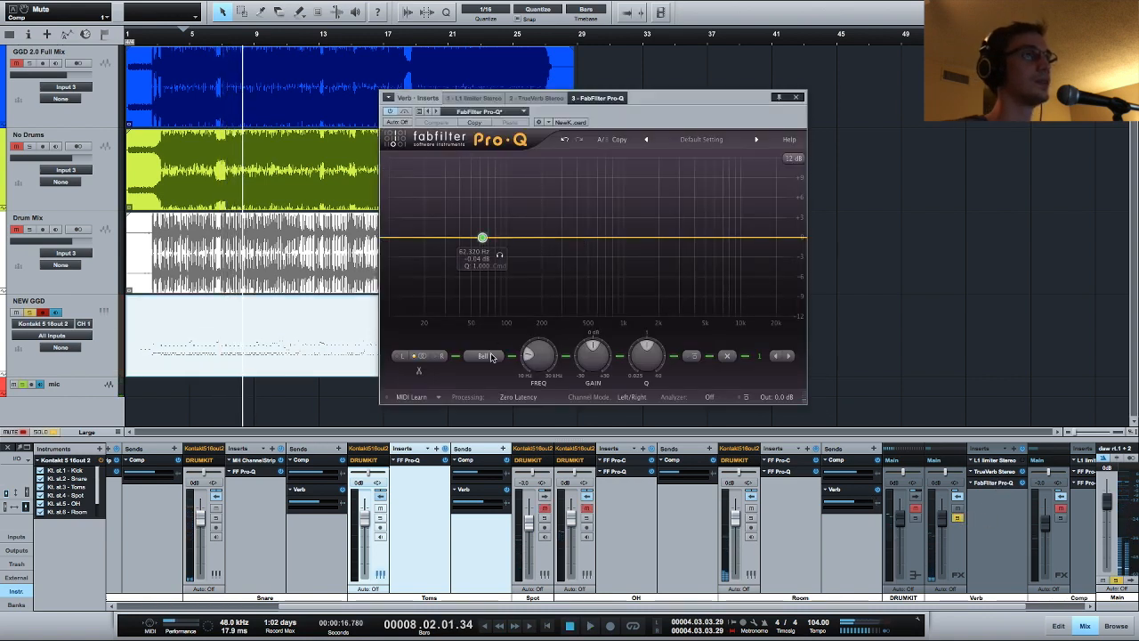
pyautogui.click(483, 356)
pyautogui.click(491, 393)
pyautogui.moveTo(482, 238); pyautogui.dragTo(555, 241)
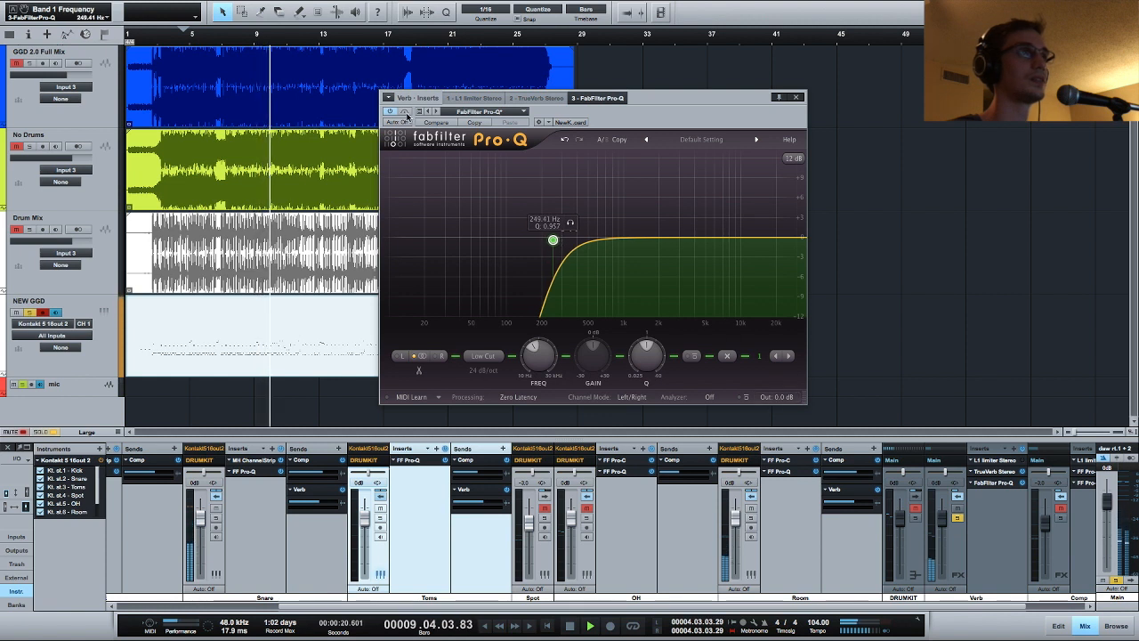
# Set the Verb Pro-Q's output gain to +3.4 dB, raise the Room's Verb send to +0.5, and move the low cut slightly higher
pyautogui.moveTo(779, 396); pyautogui.dragTo(786, 383)
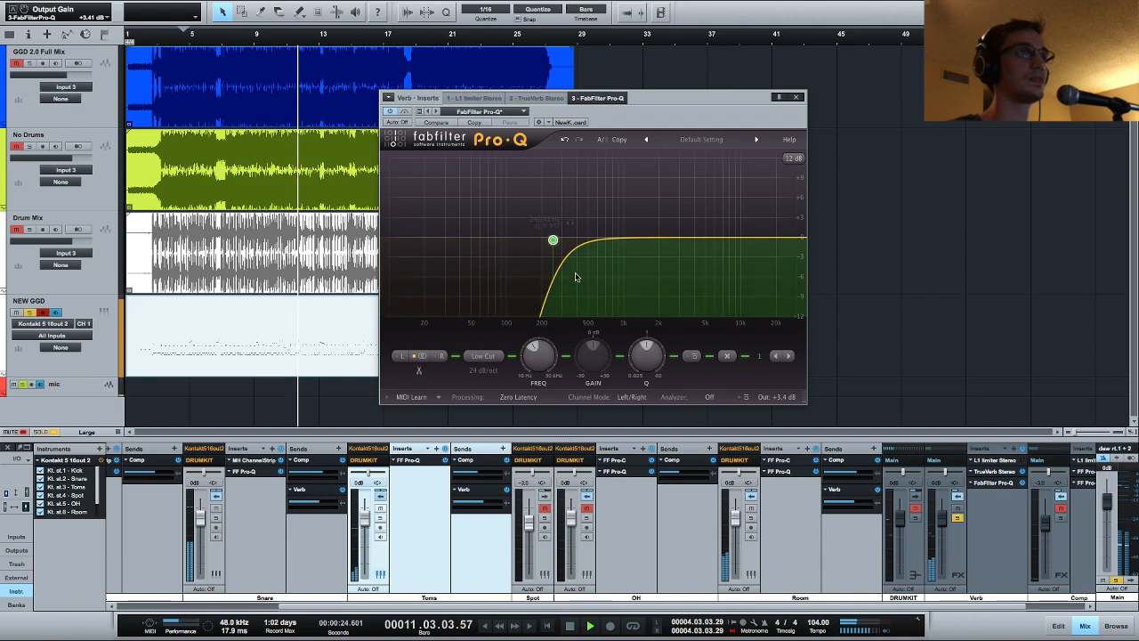
pyautogui.moveTo(555, 243); pyautogui.dragTo(555, 245)
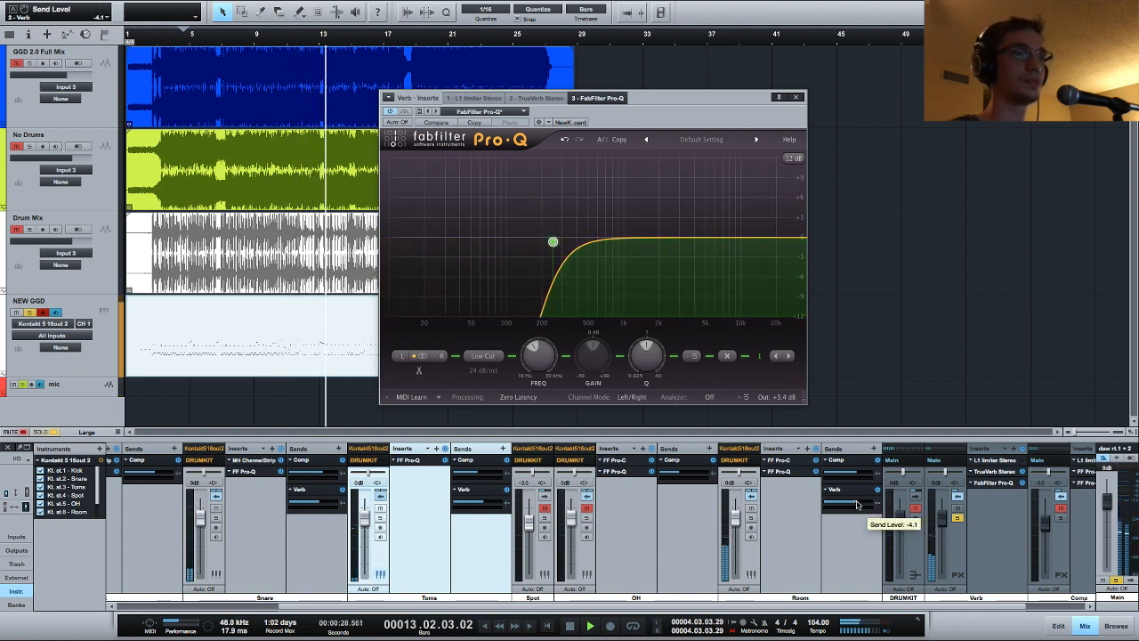
pyautogui.moveTo(859, 505); pyautogui.dragTo(862, 505)
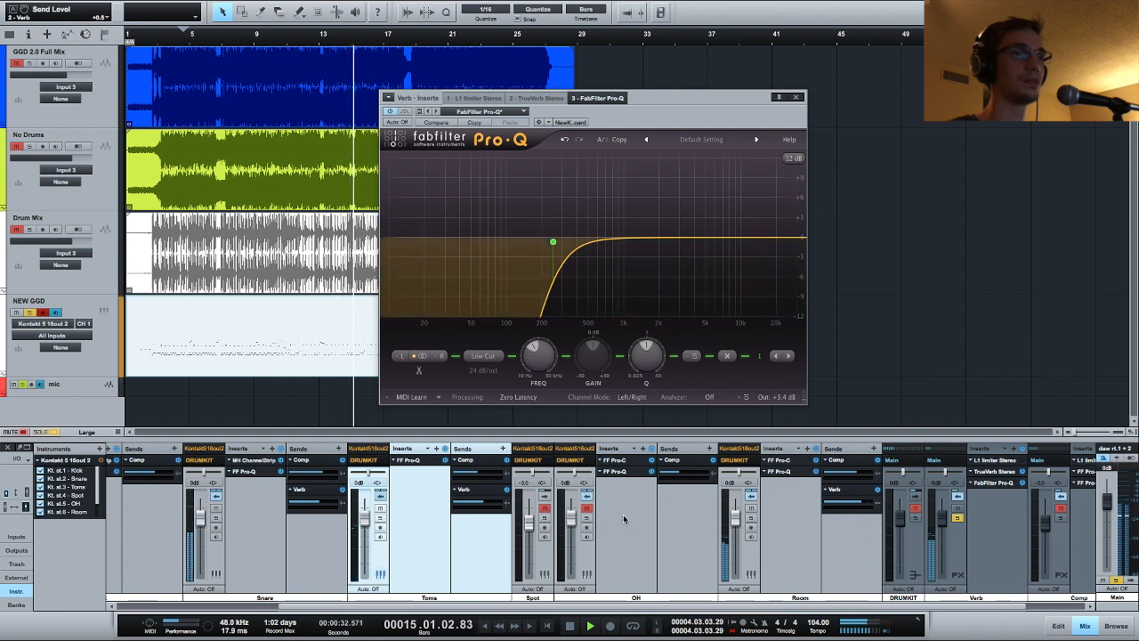
pyautogui.moveTo(552, 242); pyautogui.dragTo(557, 247)
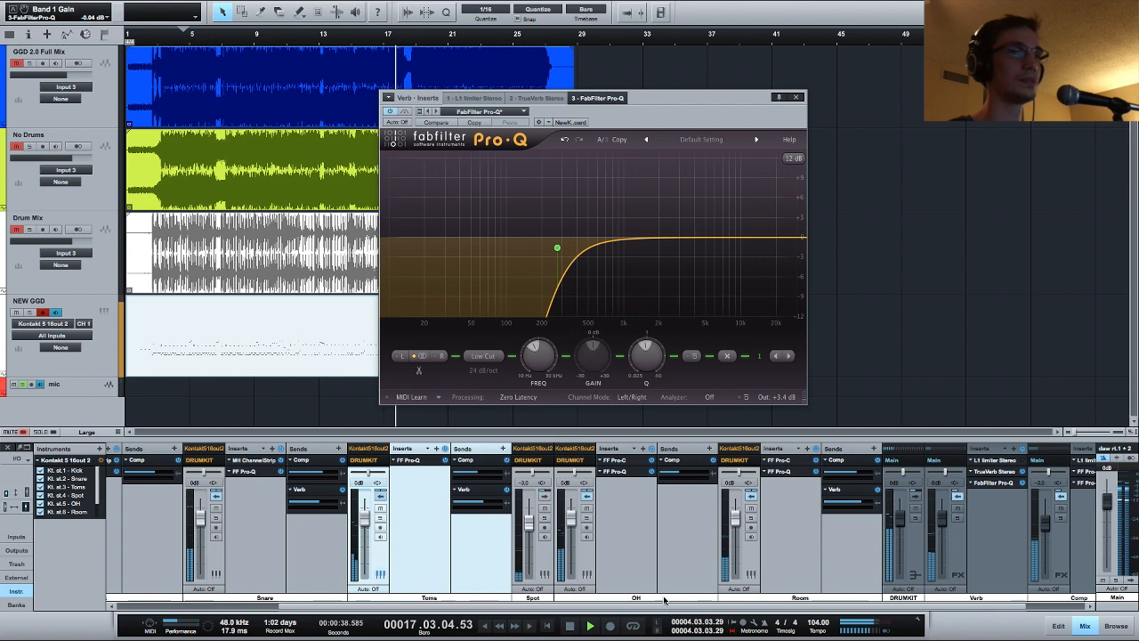
# Add a bell cut of about -1.84 dB at 704 Hz in the Verb channel's Pro-Q and close the plug-in window
pyautogui.click(992, 483)
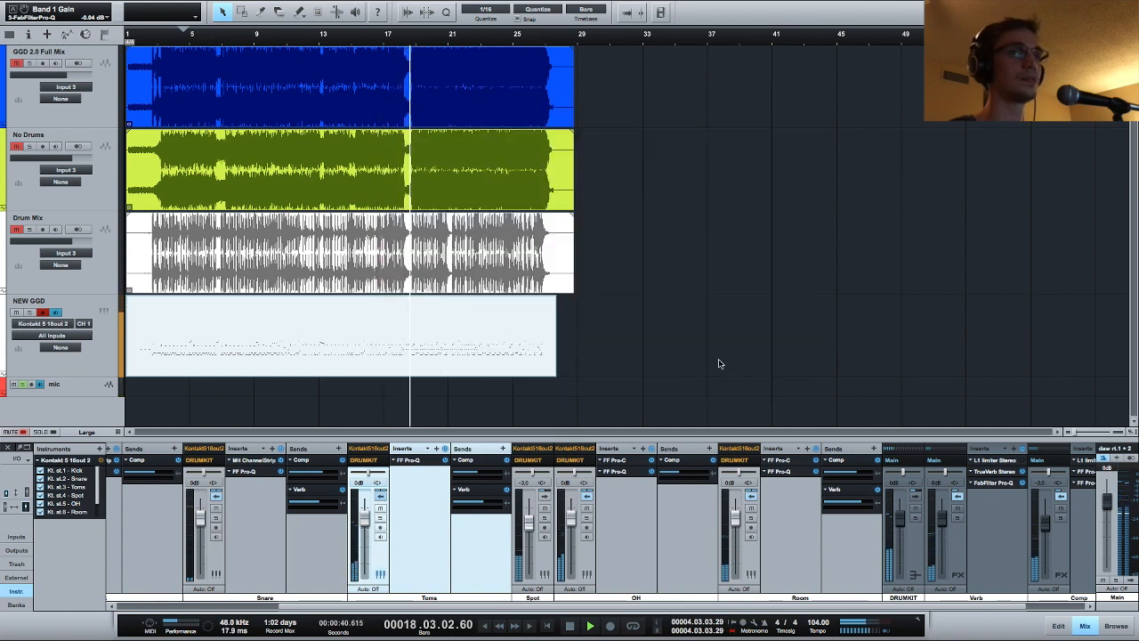
pyautogui.doubleClick(998, 485)
pyautogui.press('space')
pyautogui.moveTo(610, 240)
pyautogui.mouseDown()
pyautogui.moveTo(600, 194)
pyautogui.moveTo(610, 188)
pyautogui.moveTo(606, 249)
pyautogui.mouseUp()
pyautogui.press('space')
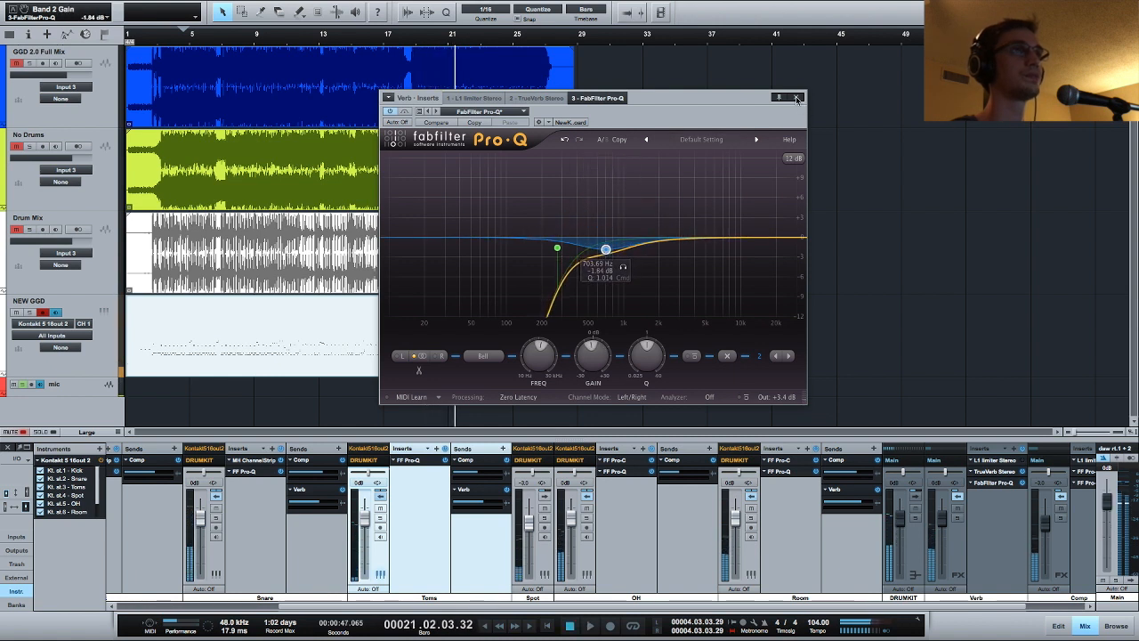
pyautogui.click(796, 96)
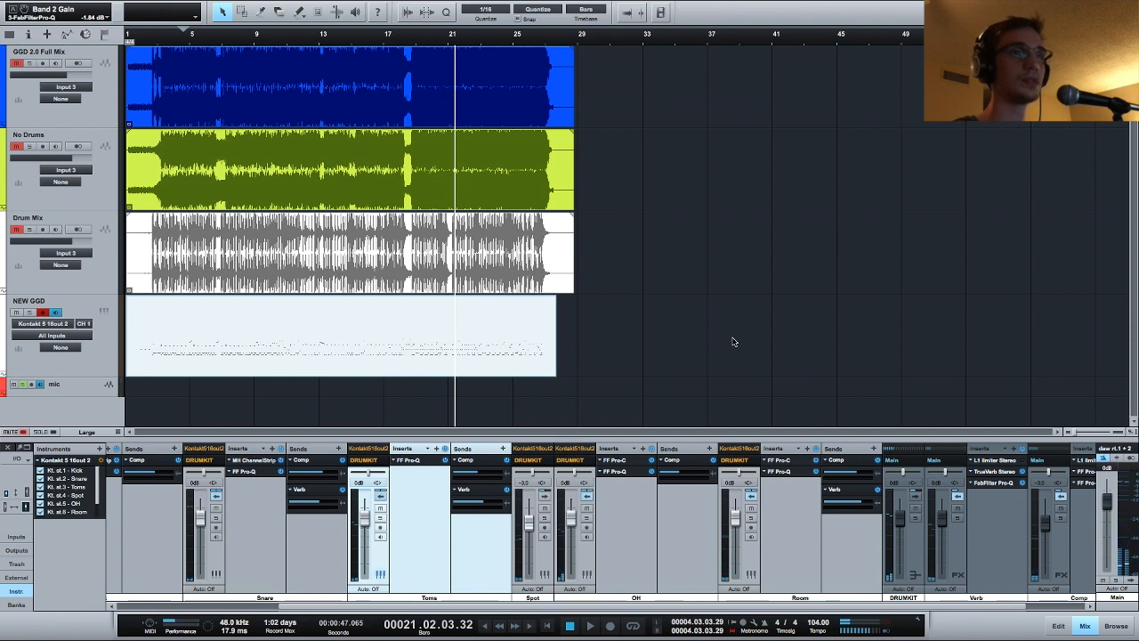
# Compare the Drum Mix track with NEW GGD using solo and mute, lowering the Drum Mix volume to -2.9 dB
pyautogui.click(29, 229)
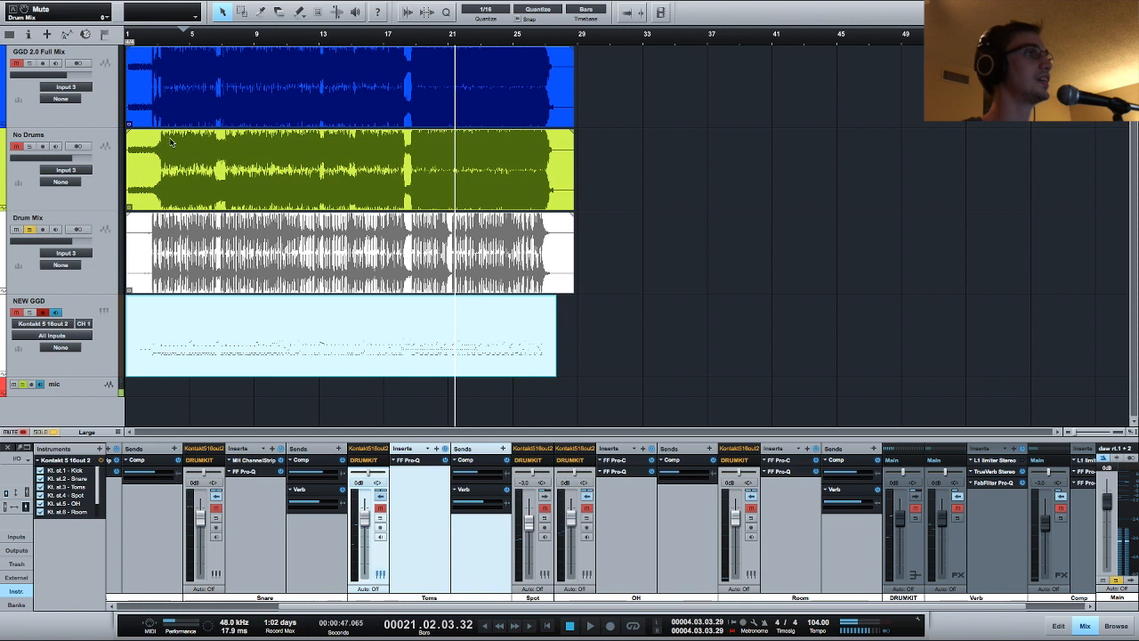
pyautogui.click(158, 40)
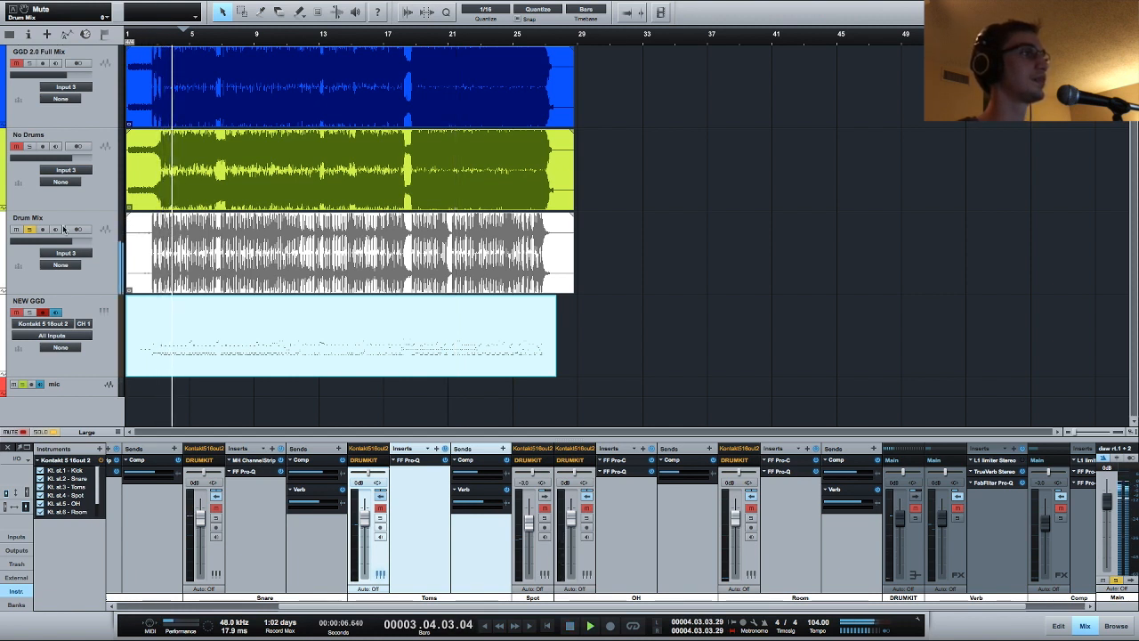
pyautogui.click(15, 231)
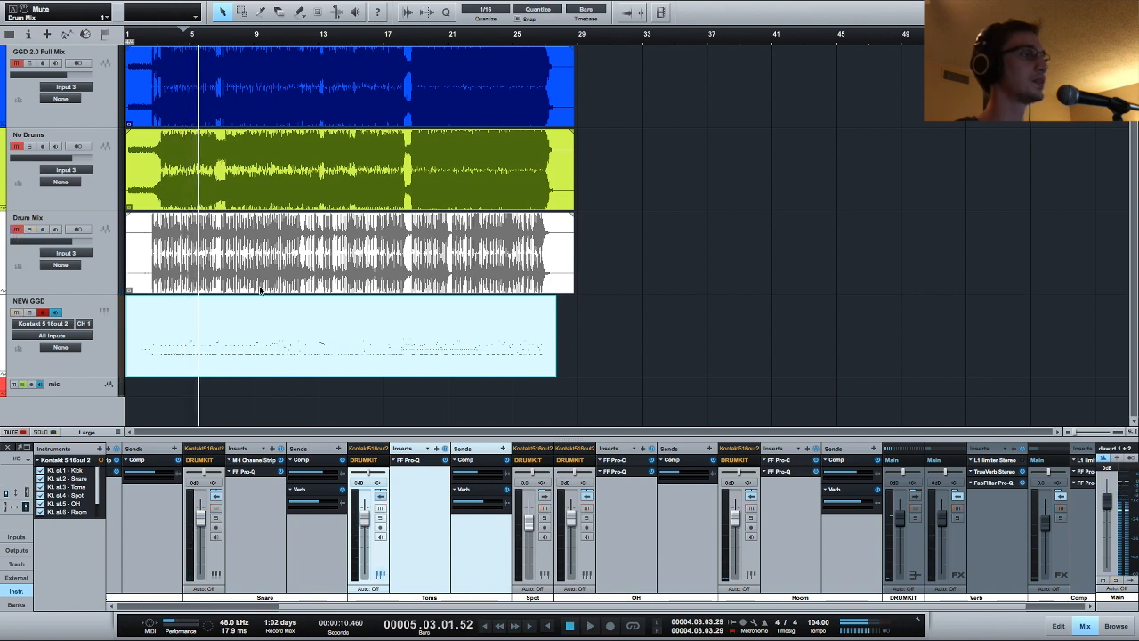
pyautogui.click(73, 285)
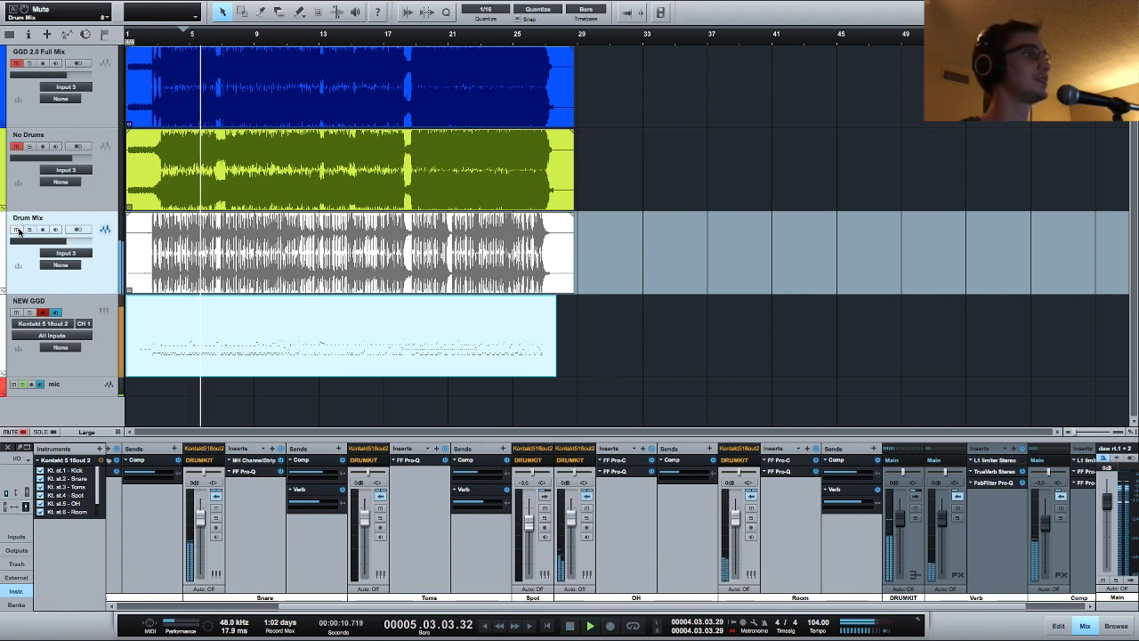
pyautogui.click(29, 229)
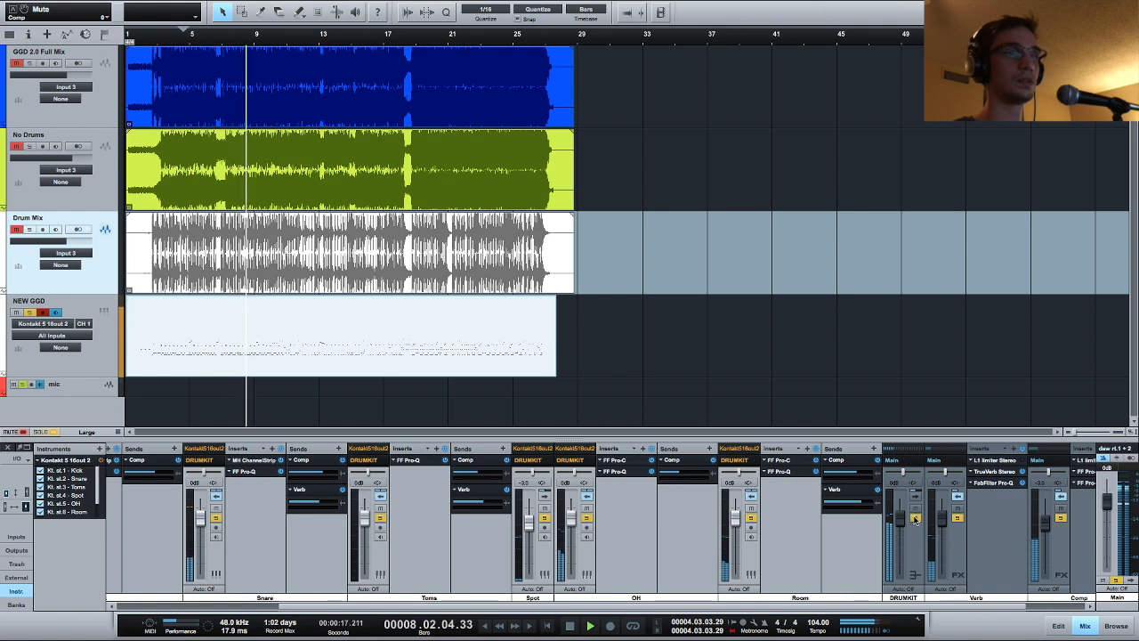
# Raise the Kick channel's volume to +1.2 dB
pyautogui.moveTo(918, 606); pyautogui.dragTo(979, 602)
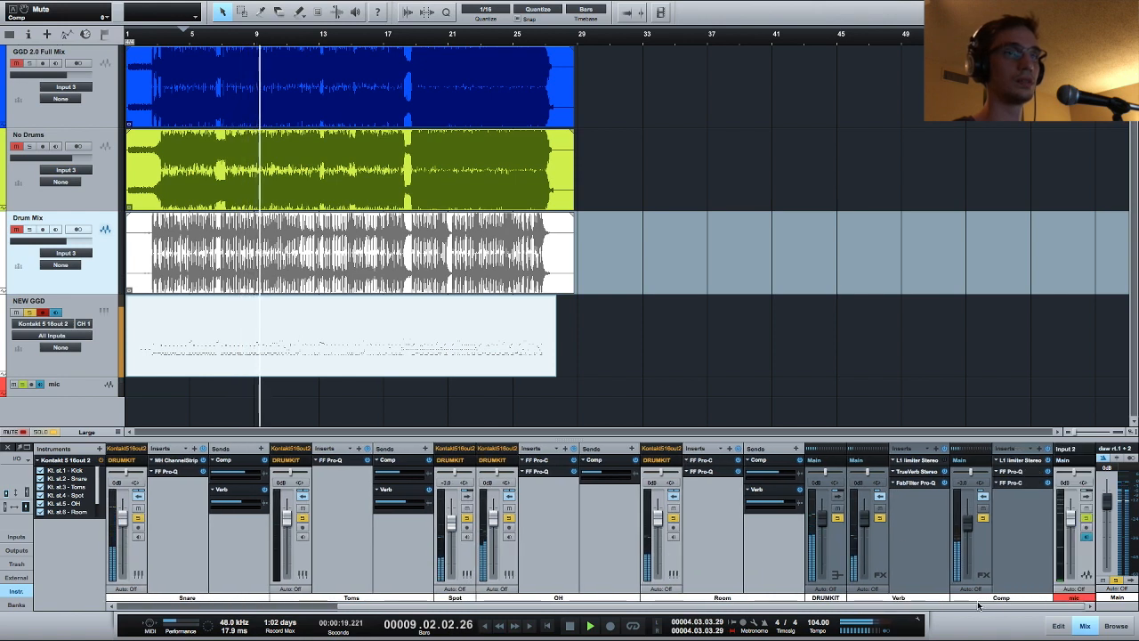
pyautogui.moveTo(690, 605); pyautogui.dragTo(504, 597)
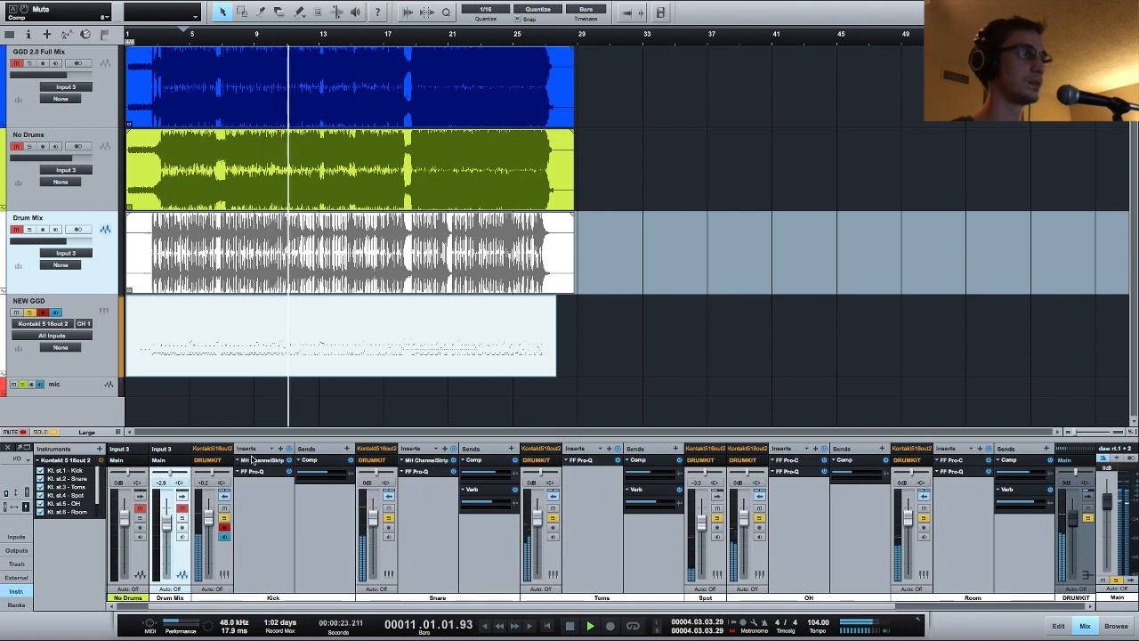
pyautogui.moveTo(215, 517); pyautogui.dragTo(216, 514)
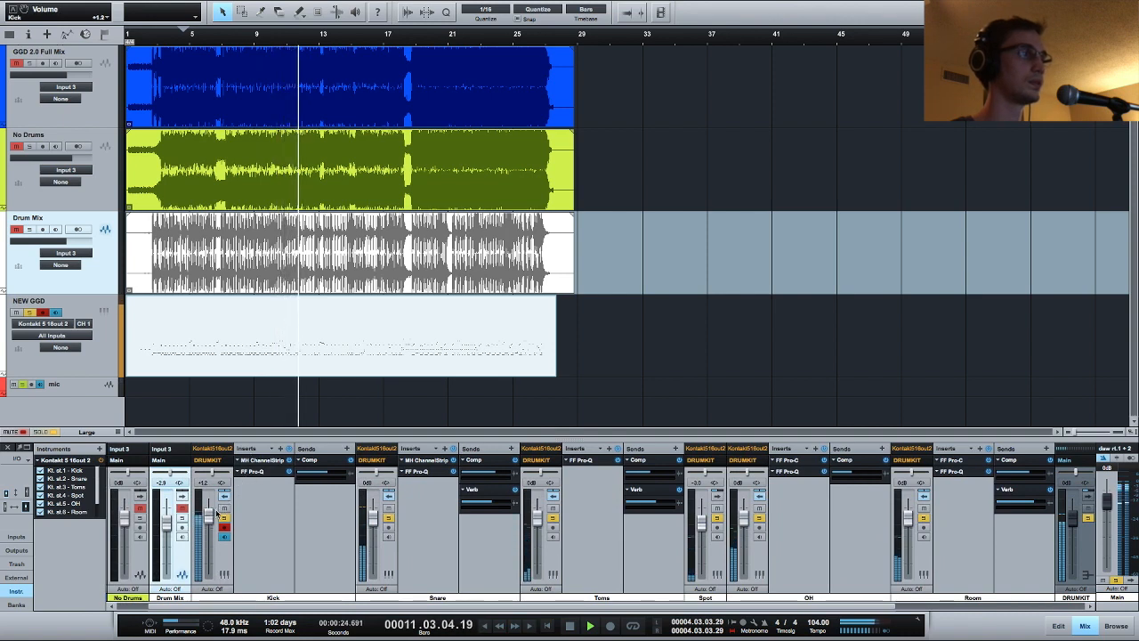
# Adjust the high bell boost in the Kick's FF Pro-Q to about 6990 Hz and +4.54 dB, and close the plug-in window
pyautogui.click(252, 471)
pyautogui.click(663, 201)
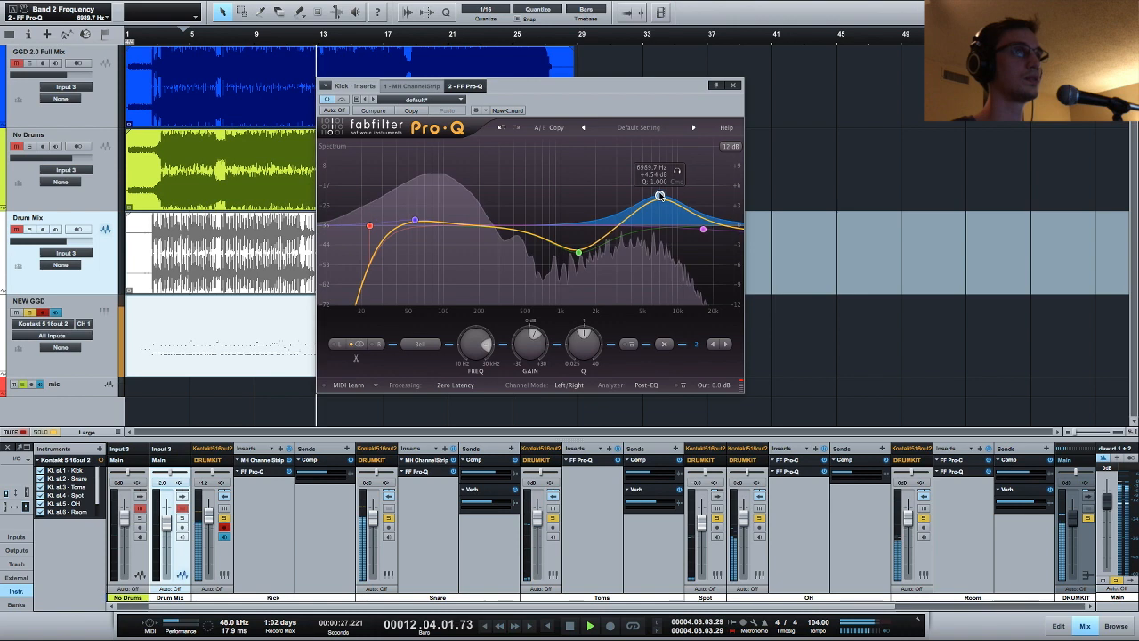
pyautogui.click(732, 84)
# Set the low cut in the Comp channel's FF Pro-Q to about 78.7 Hz during playback and close the plug-in window
pyautogui.moveTo(611, 605); pyautogui.dragTo(819, 604)
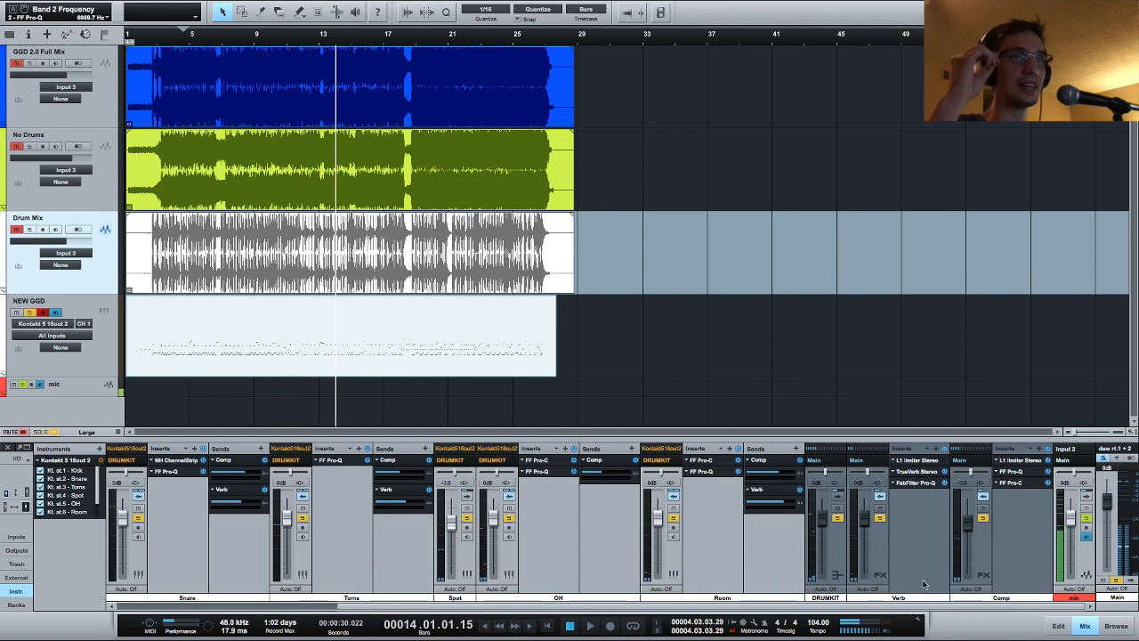
pyautogui.doubleClick(1011, 473)
pyautogui.moveTo(385, 189)
pyautogui.mouseDown()
pyautogui.moveTo(398, 194)
pyautogui.moveTo(311, 173)
pyautogui.moveTo(316, 146)
pyautogui.moveTo(353, 128)
pyautogui.moveTo(374, 171)
pyautogui.moveTo(402, 192)
pyautogui.mouseUp()
pyautogui.press('space')
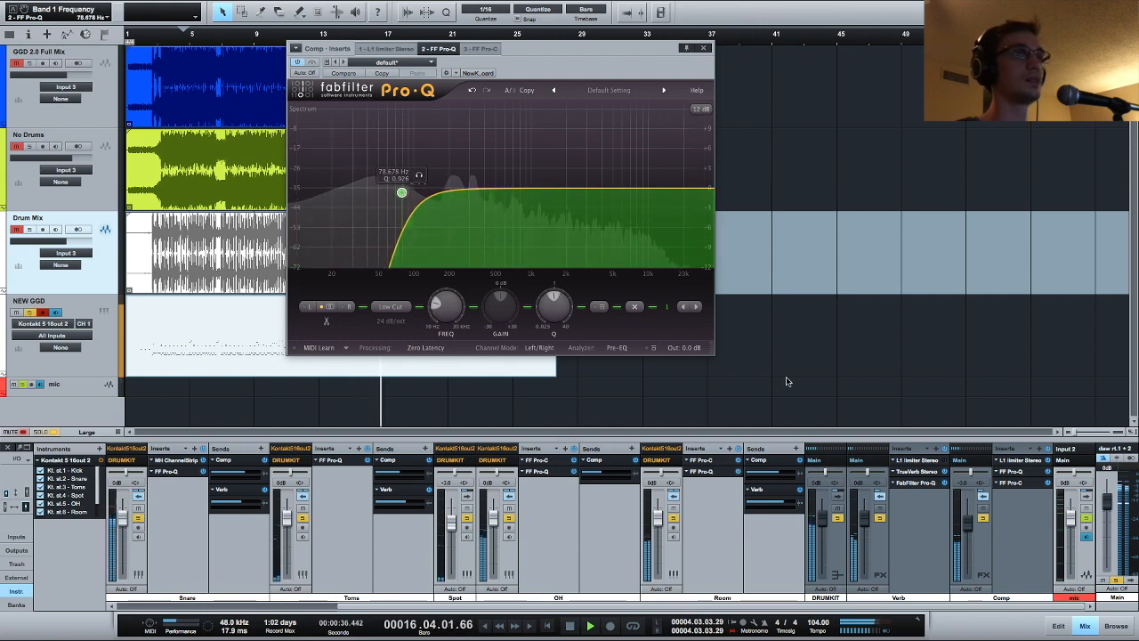
pyautogui.click(703, 48)
# Listen to the Snare channel soloed and return to the full drum mix
pyautogui.moveTo(612, 606); pyautogui.dragTo(629, 540)
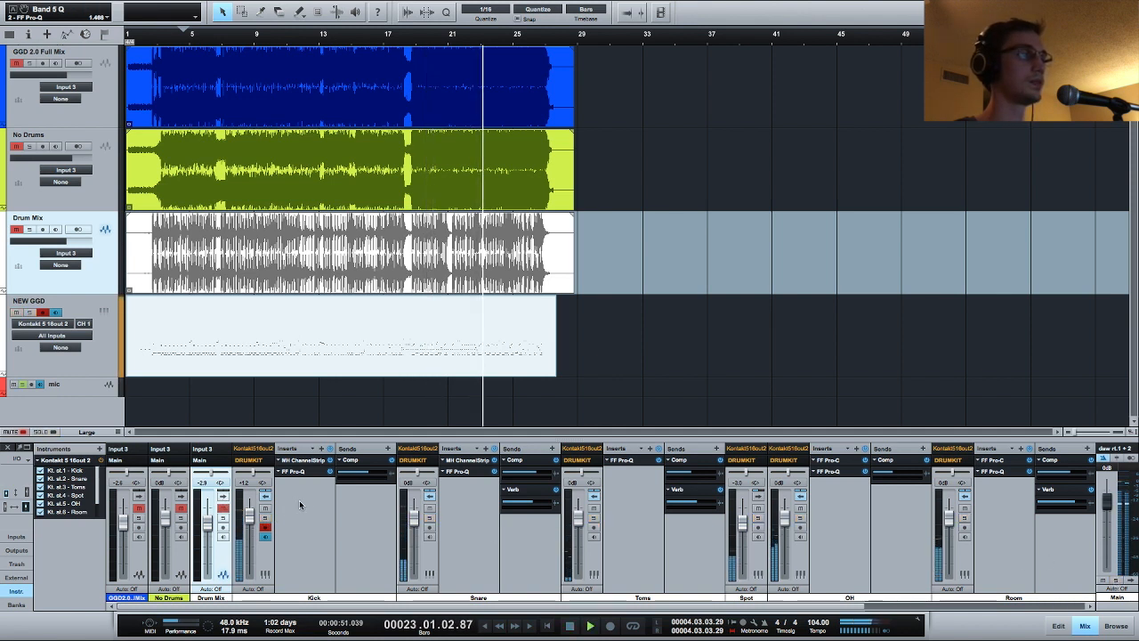
pyautogui.click(430, 518)
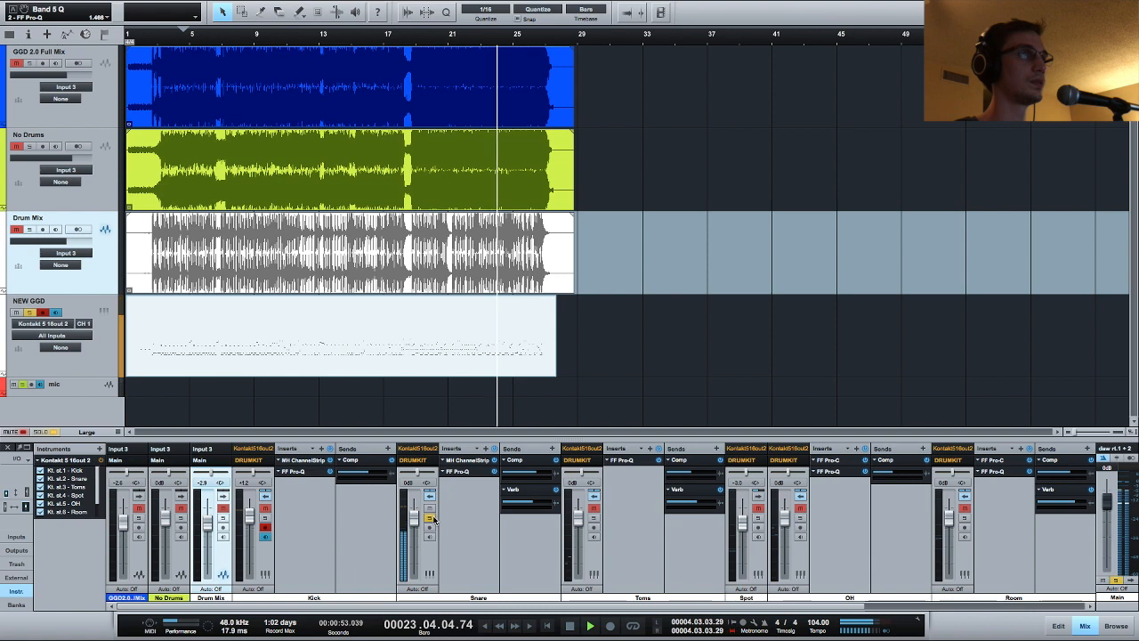
pyautogui.click(429, 518)
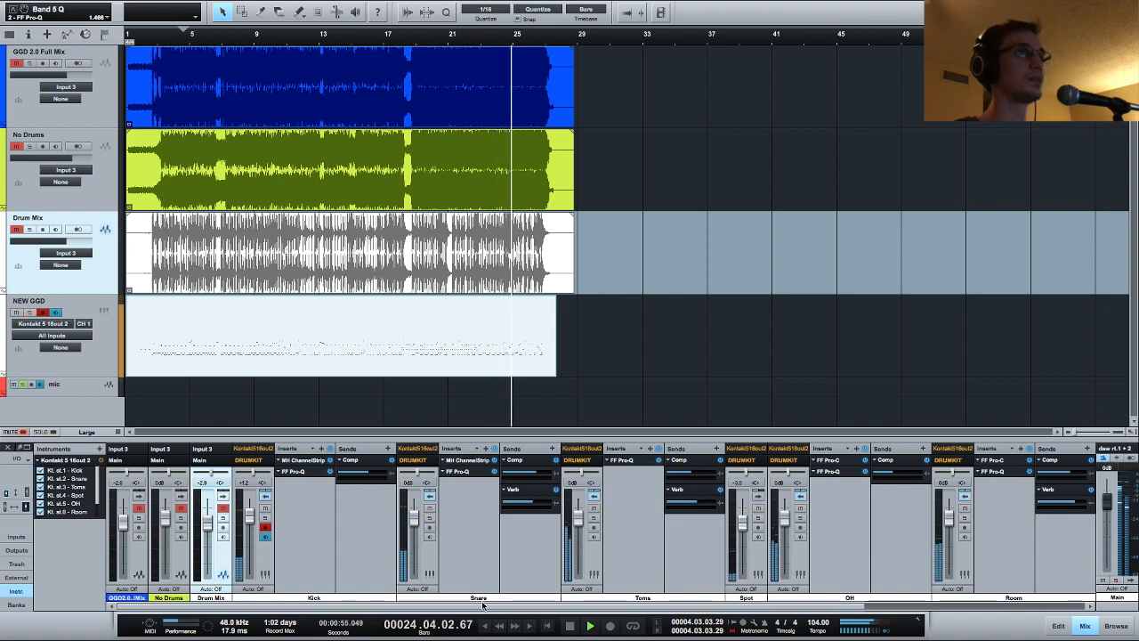
pyautogui.hscroll(3, 503, 557)
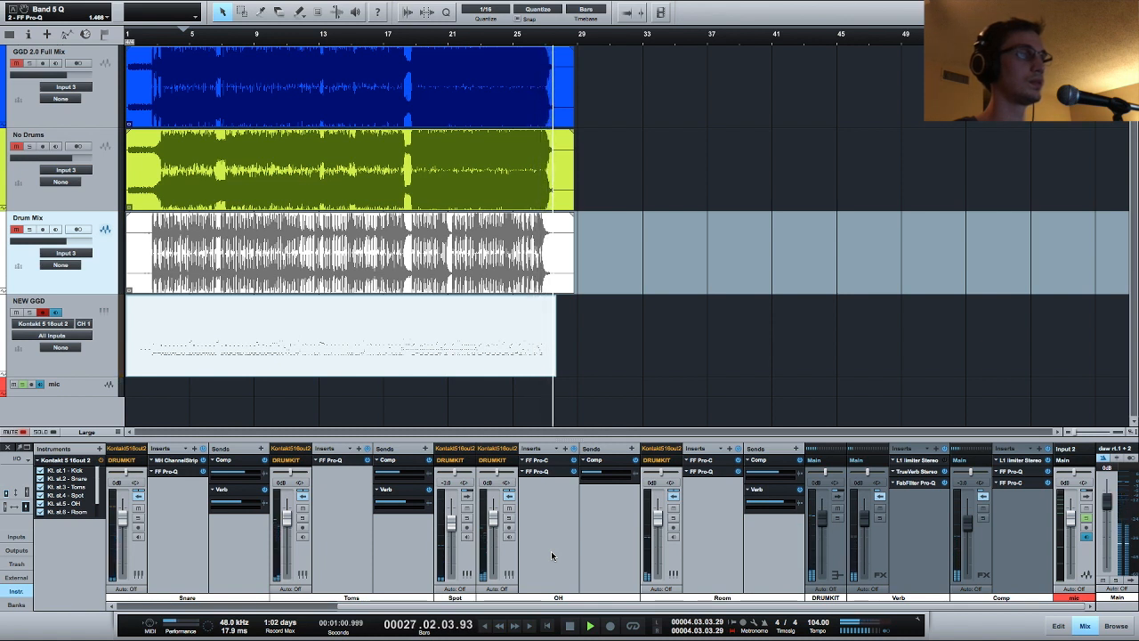
# Stop playback and replay the full drum mix from bar 3
pyautogui.click(210, 380)
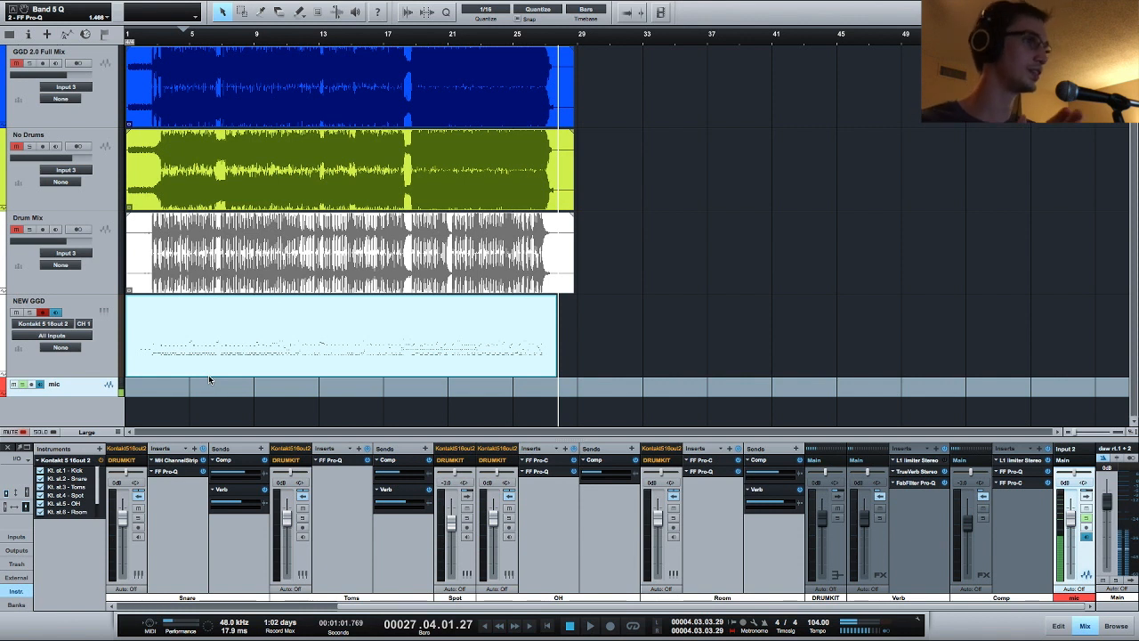
pyautogui.click(161, 40)
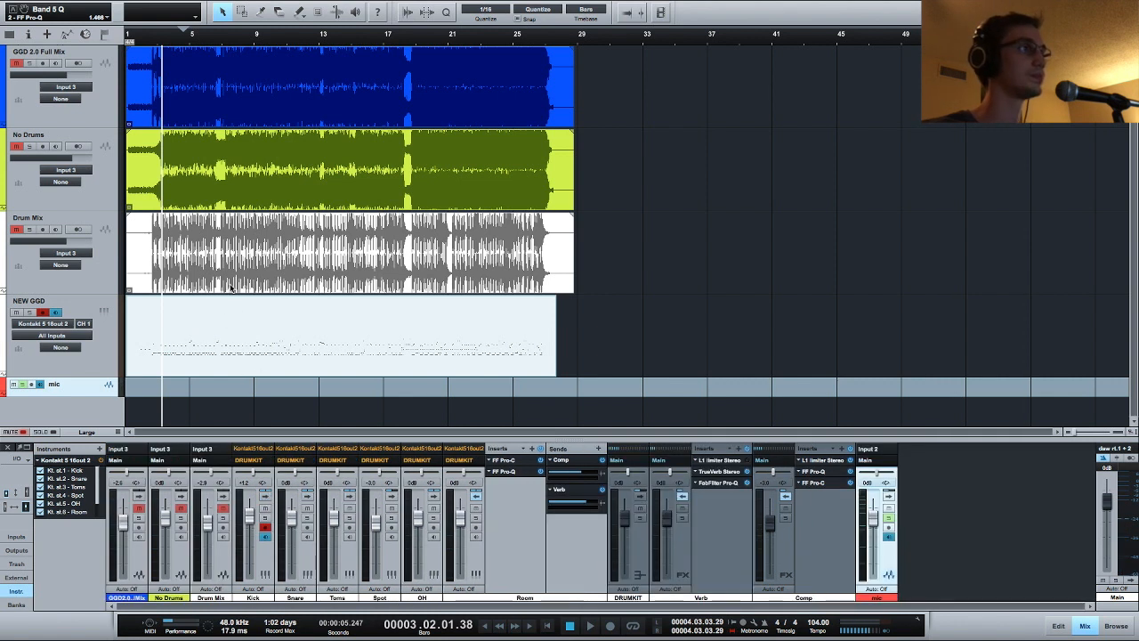
pyautogui.press('space')
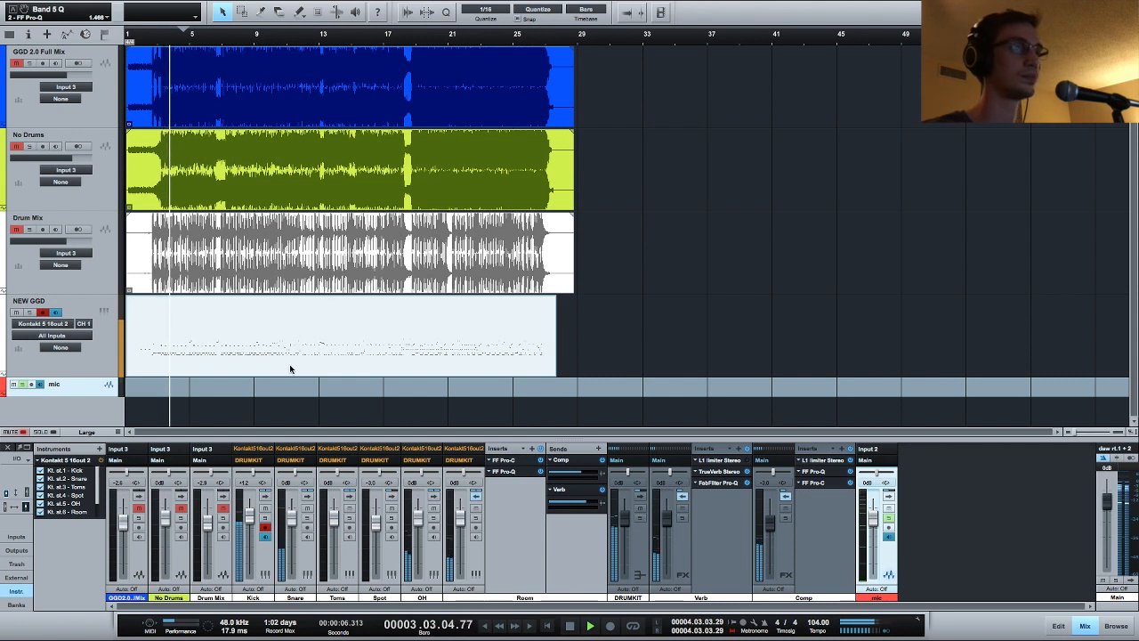
# Check the Room channel soloed, then set its FF Pro-Q low cut to about 219 Hz and close the plug-in window
pyautogui.click(476, 518)
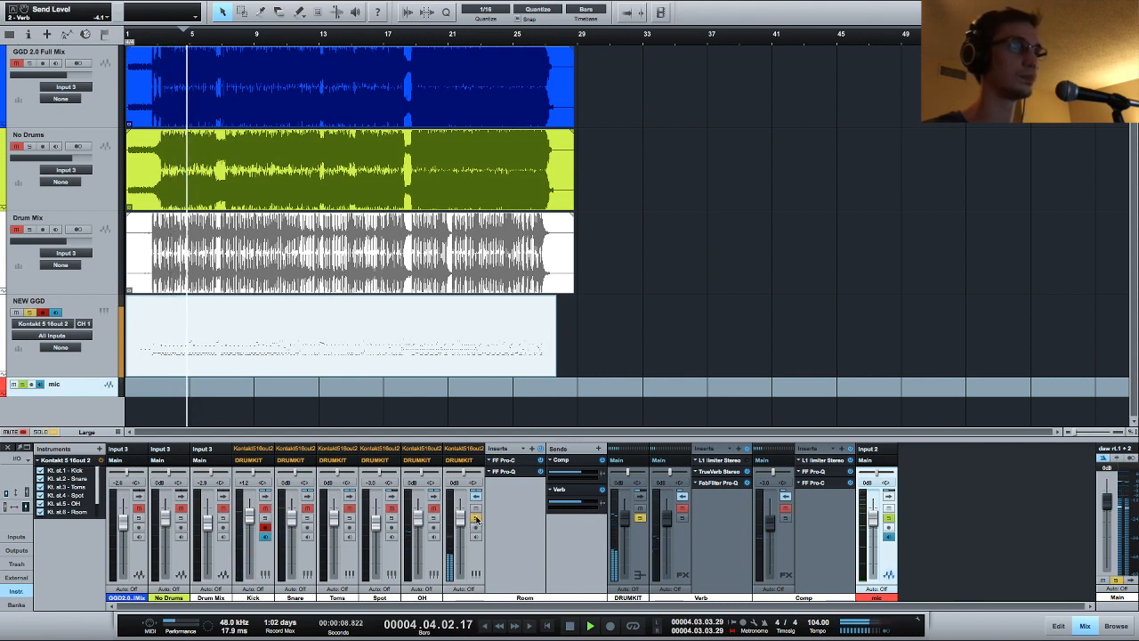
pyautogui.click(504, 470)
pyautogui.moveTo(516, 270); pyautogui.dragTo(478, 291)
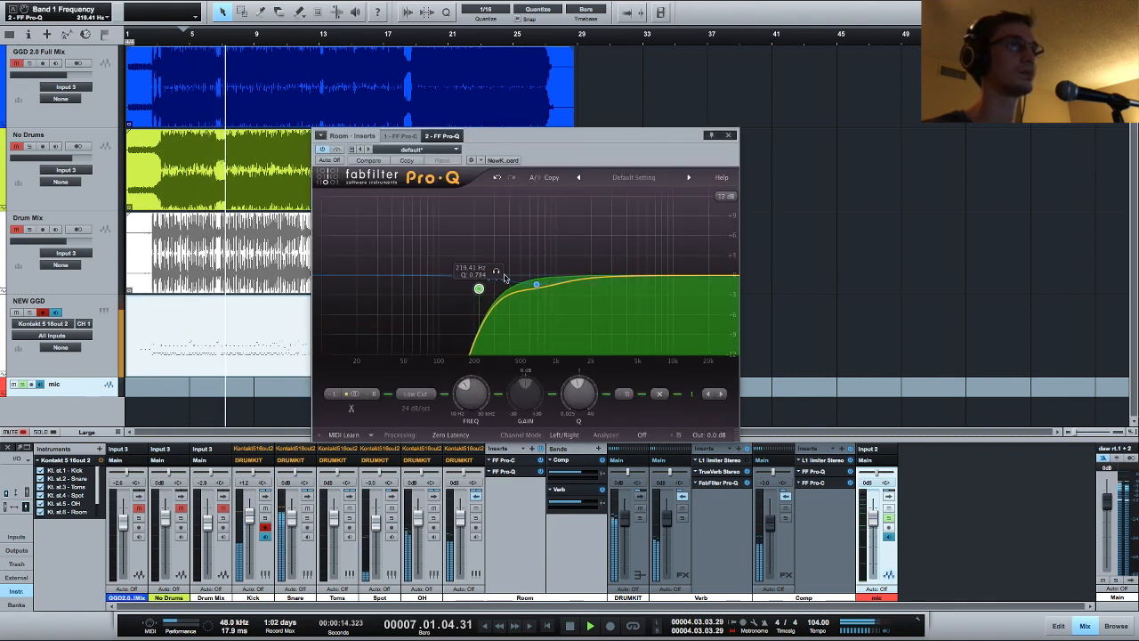
pyautogui.click(728, 134)
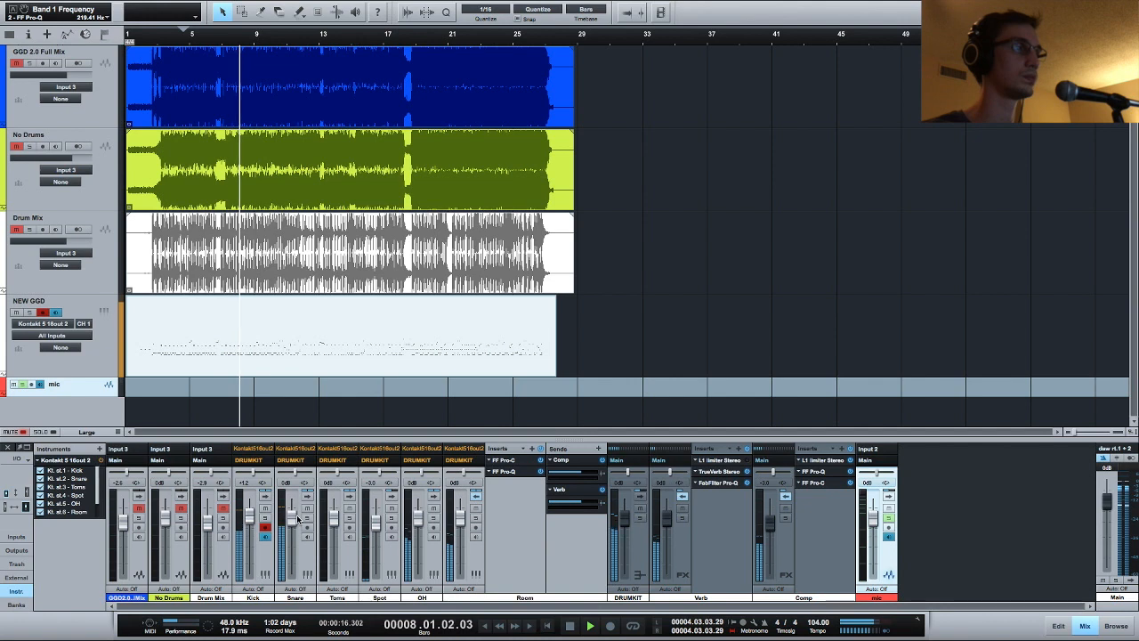
# In the Snare's MH ChannelStrip compressor, set the threshold to about -27.7 dB and the attack to about 38 ms, and close the plug-in
pyautogui.doubleClick(307, 554)
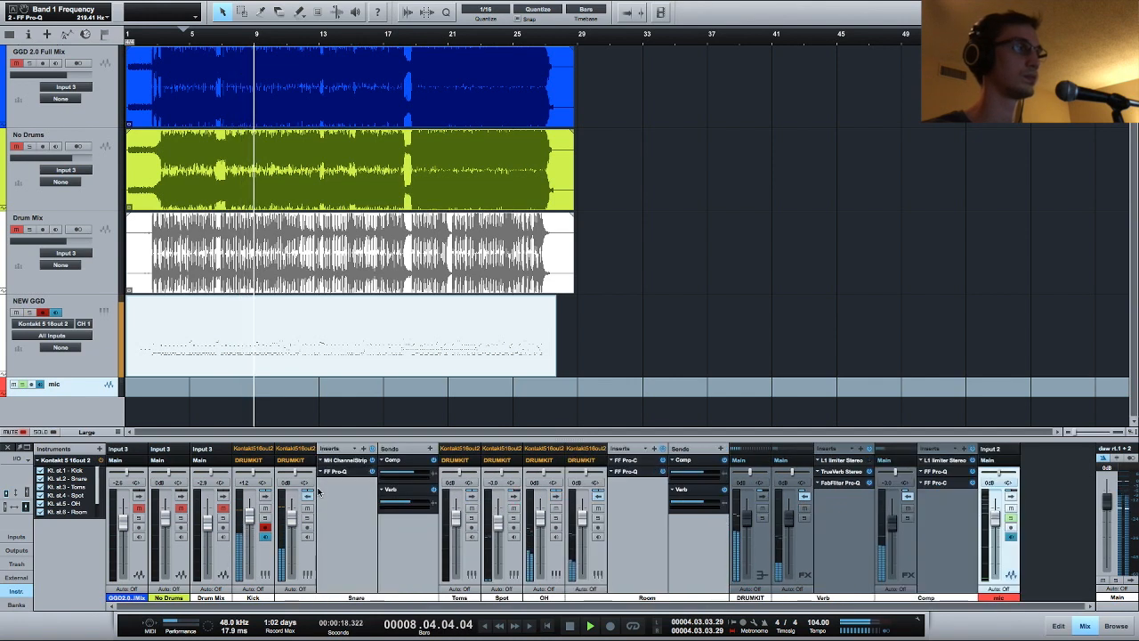
pyautogui.doubleClick(342, 461)
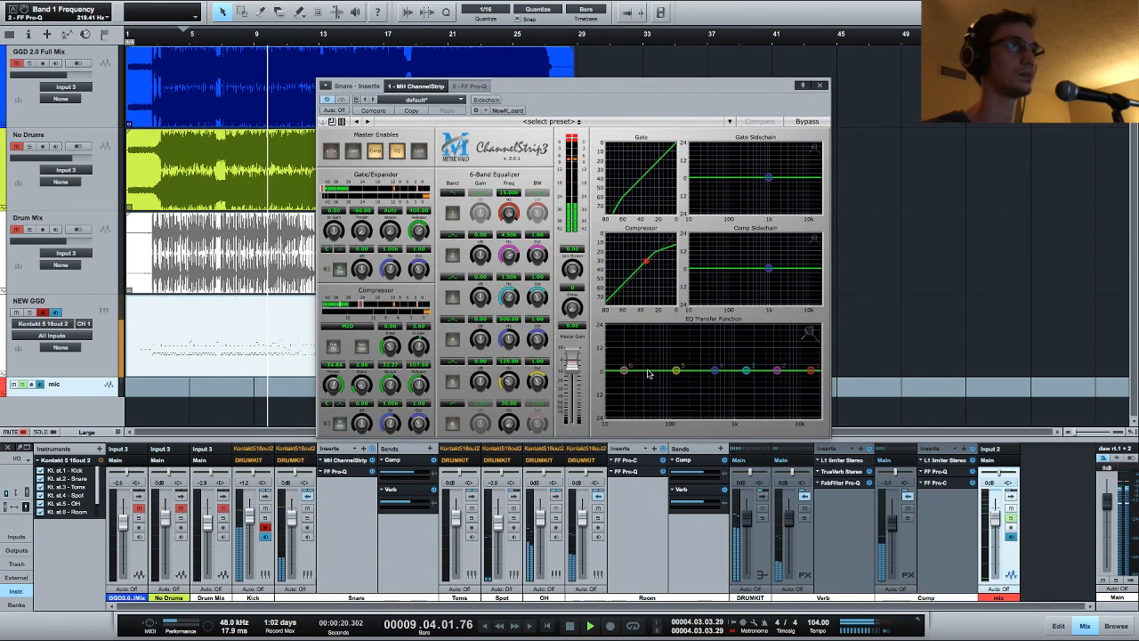
pyautogui.moveTo(361, 305); pyautogui.dragTo(354, 306)
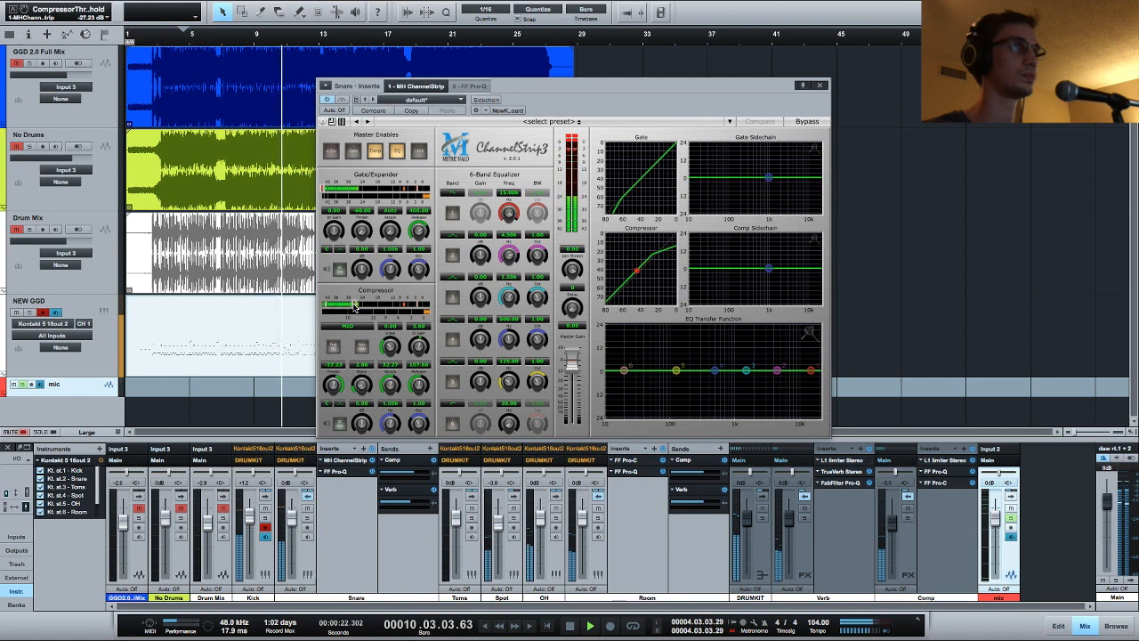
pyautogui.moveTo(390, 384); pyautogui.dragTo(393, 393)
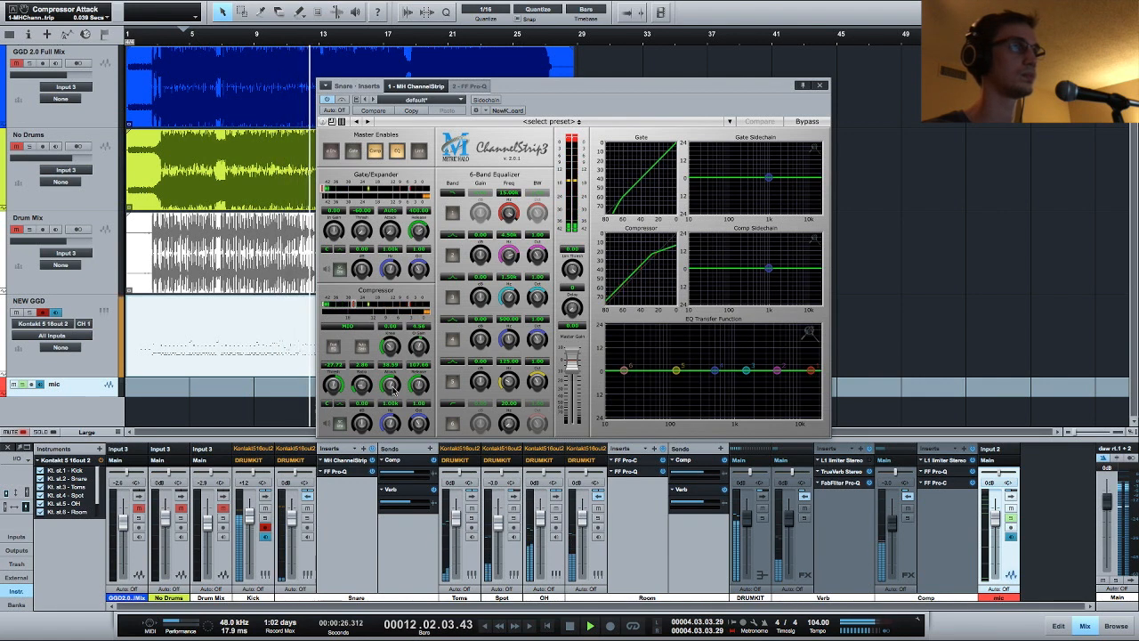
pyautogui.click(820, 84)
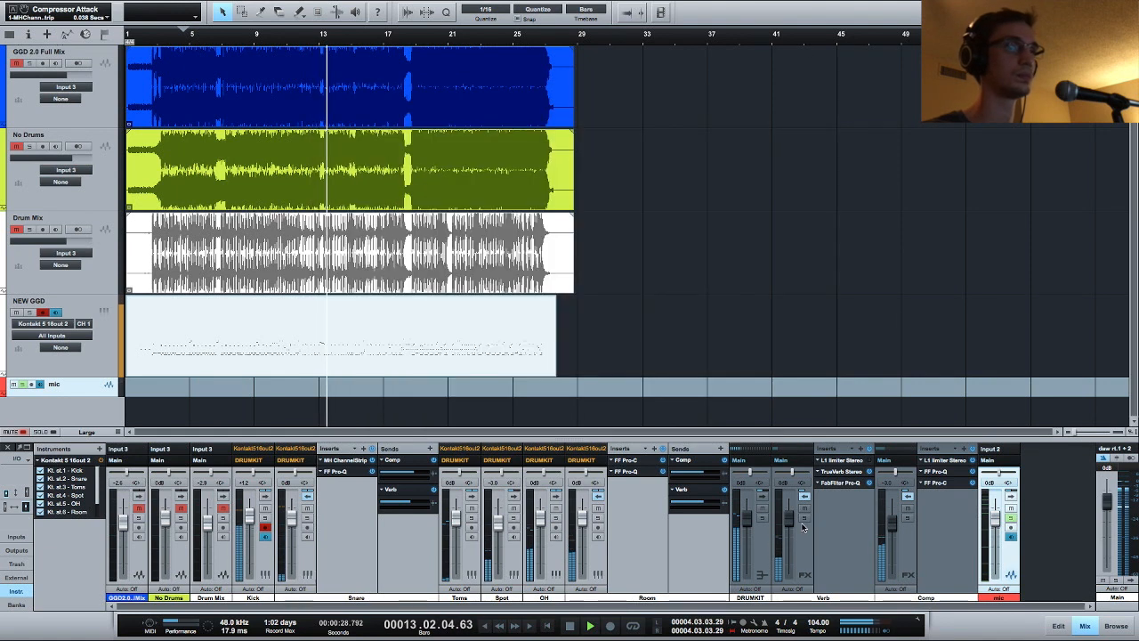
# Listen to the OH channel and the Room channel soloed in turn, and return to the full drum mix
pyautogui.click(556, 520)
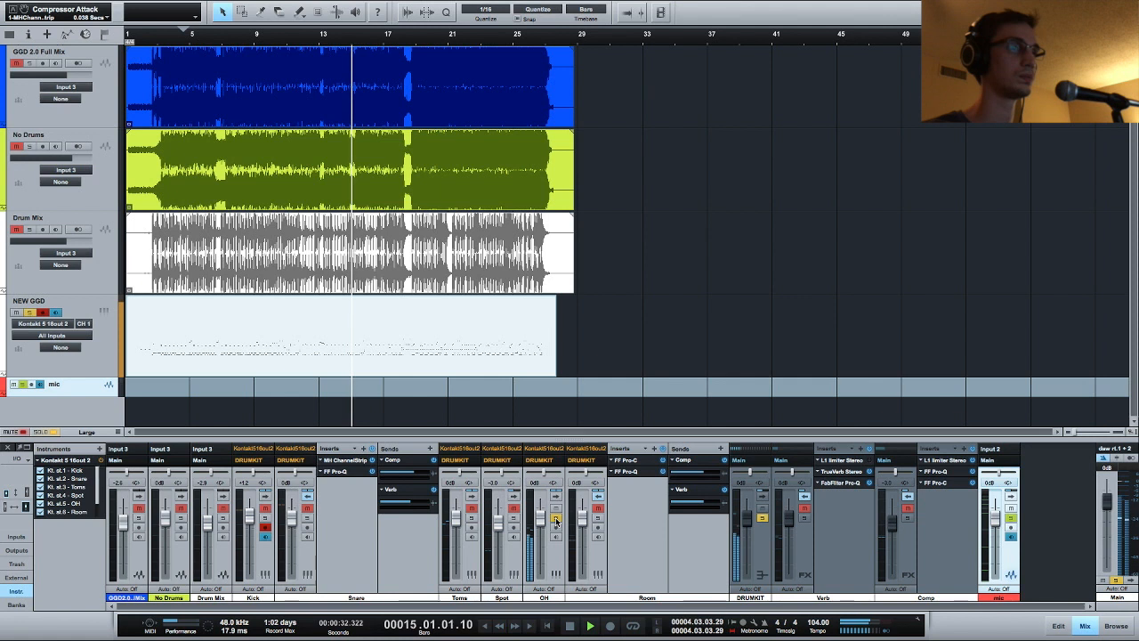
pyautogui.click(598, 518)
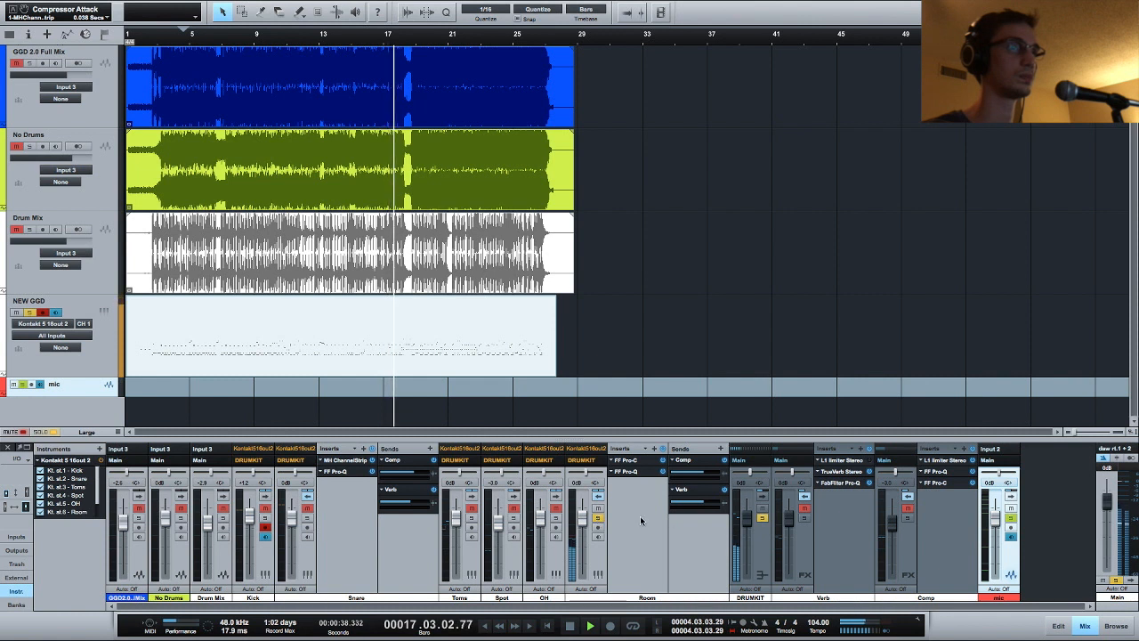
pyautogui.click(598, 518)
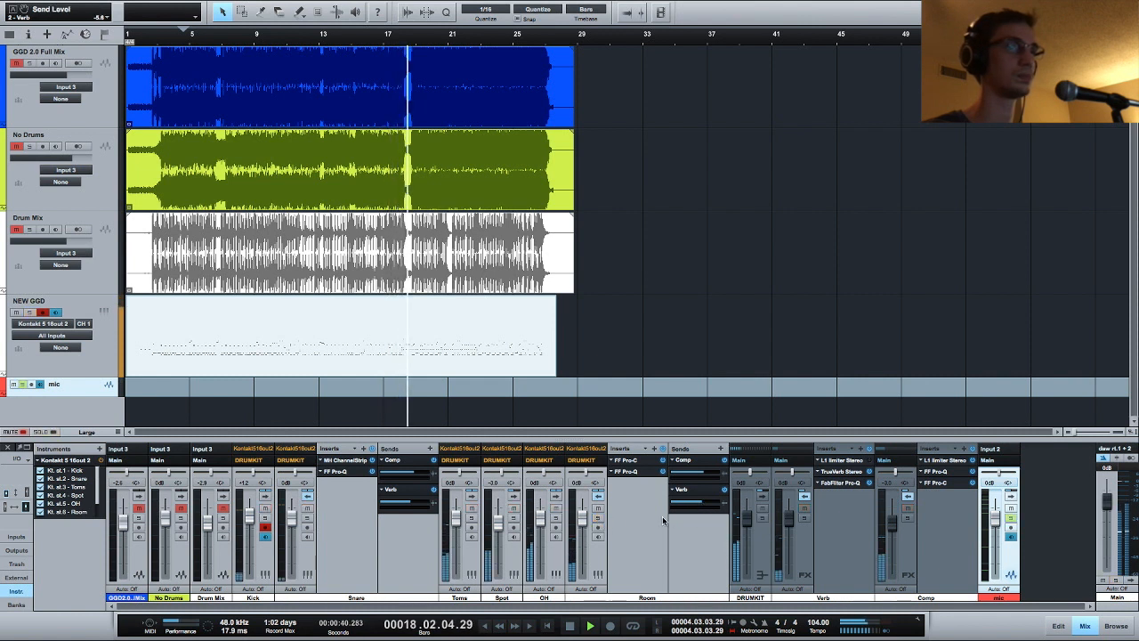
# Set the Comp channel's fader to -1.2 dB and its FF Pro-Q low cut to about 48.2 Hz, and close the plug-in window
pyautogui.moveTo(891, 526); pyautogui.dragTo(891, 519)
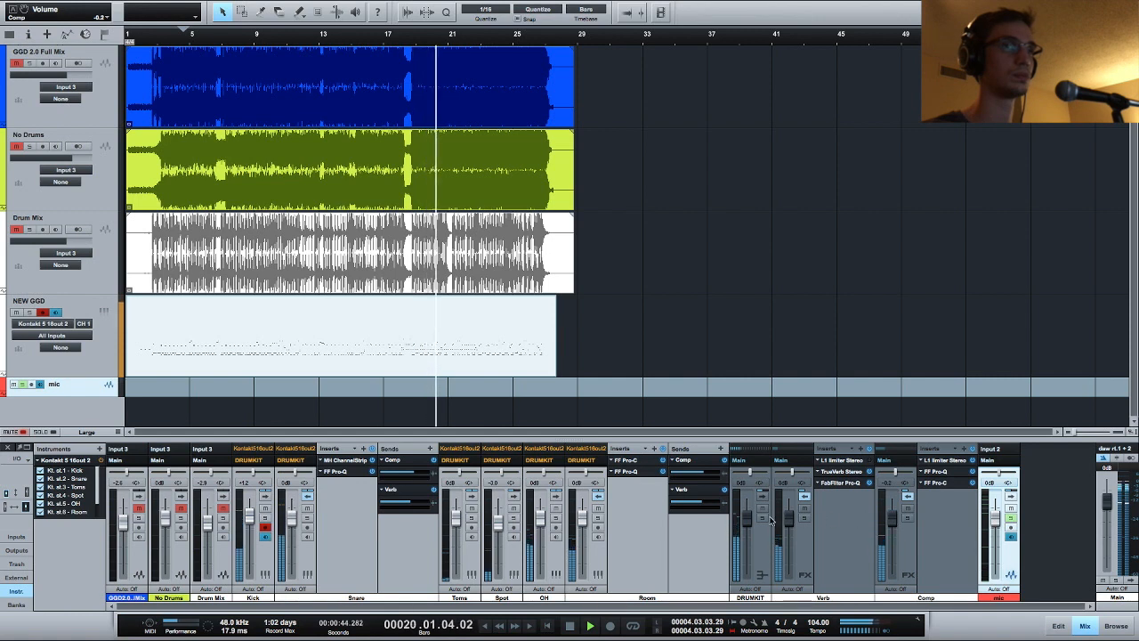
pyautogui.moveTo(892, 518); pyautogui.dragTo(892, 521)
pyautogui.click(936, 472)
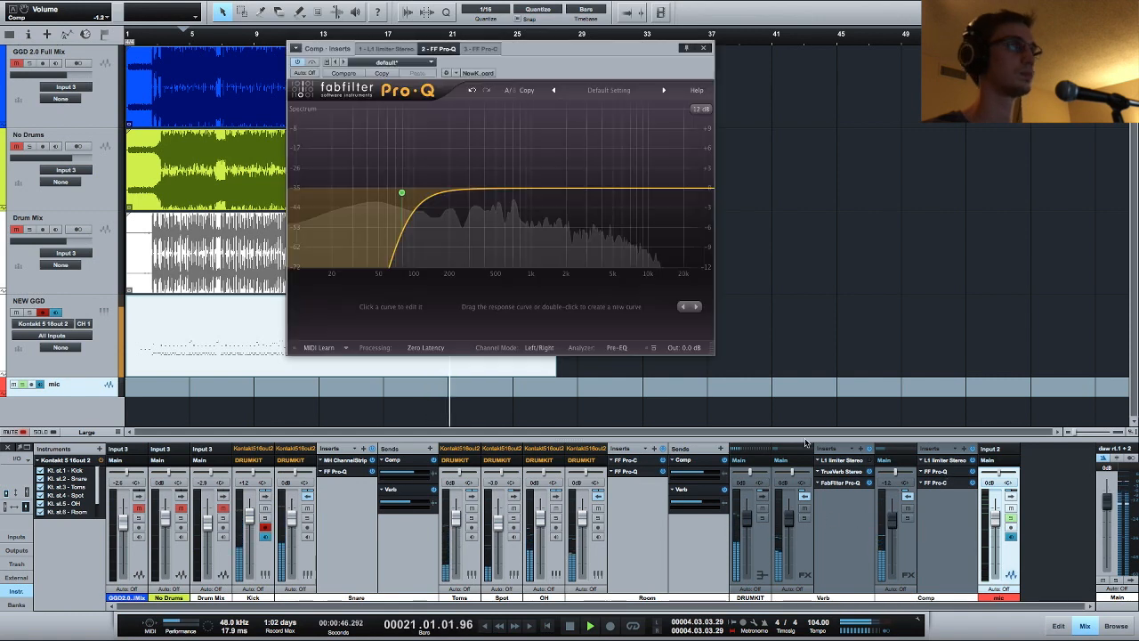
pyautogui.moveTo(385, 193); pyautogui.dragTo(376, 192)
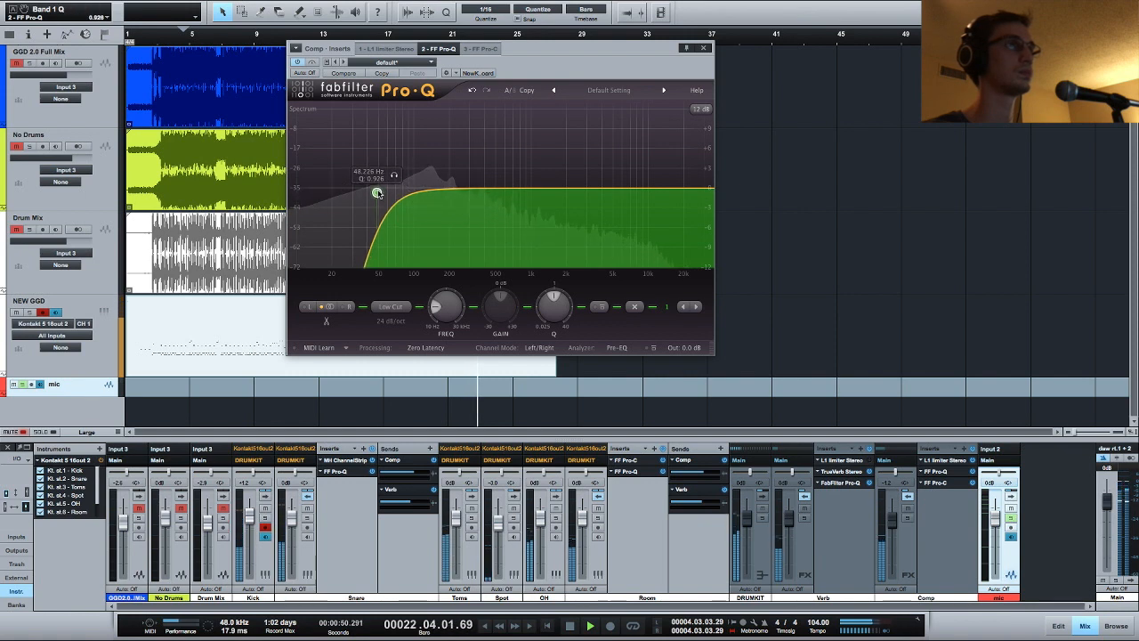
pyautogui.click(703, 47)
# Lower the No Drums track's volume to about -7.7 dB, stop playback and open the Verb channel's L1 limiter
pyautogui.moveTo(58, 155); pyautogui.dragTo(45, 156)
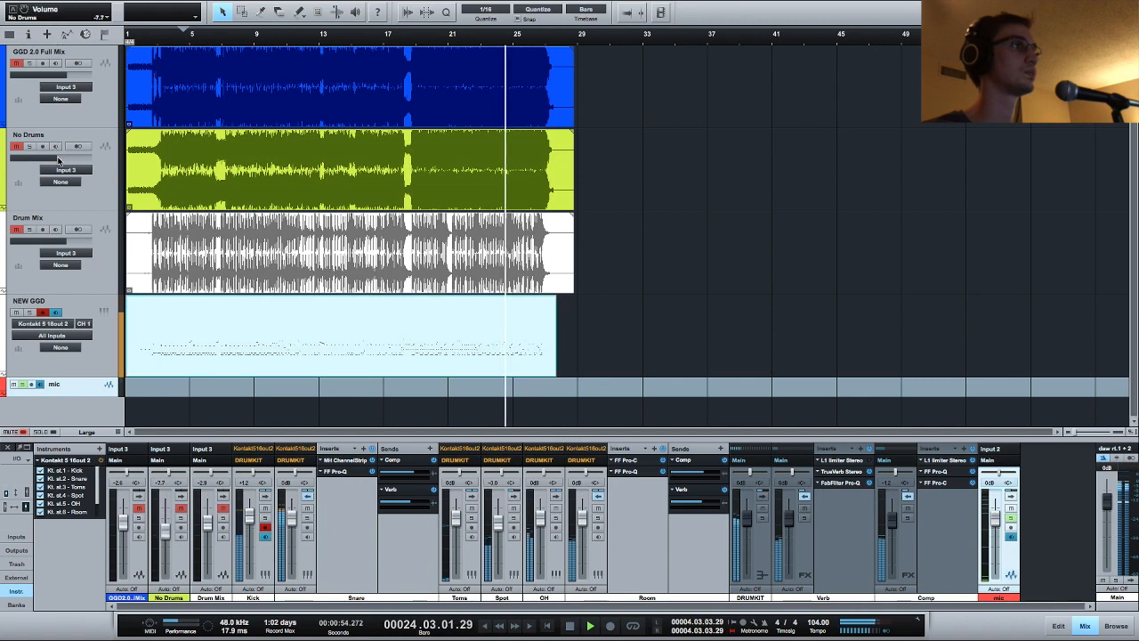
pyautogui.press('space')
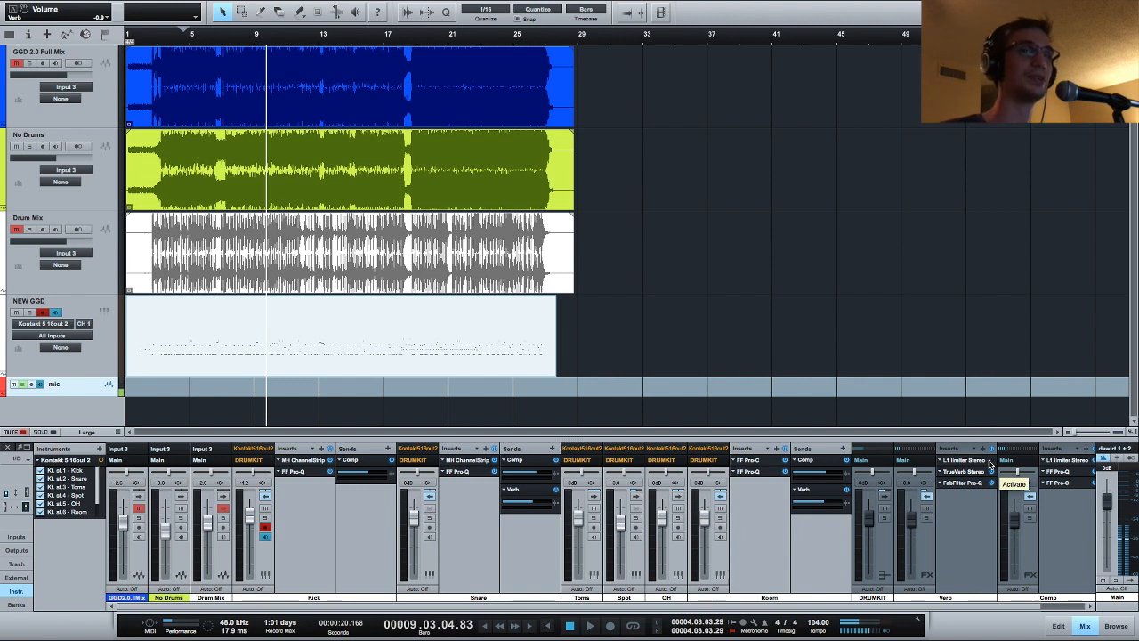
pyautogui.click(979, 461)
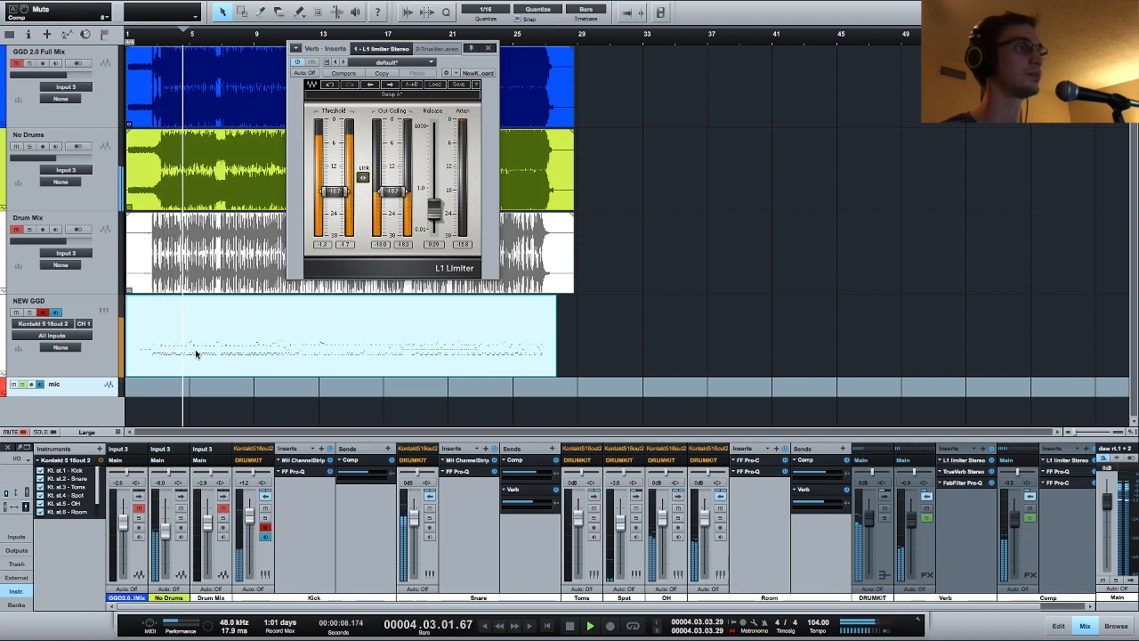
# Set the low-mid bell boost in the Snare's FF Pro-Q to about 207 Hz and +2.47 dB during playback
pyautogui.click(461, 471)
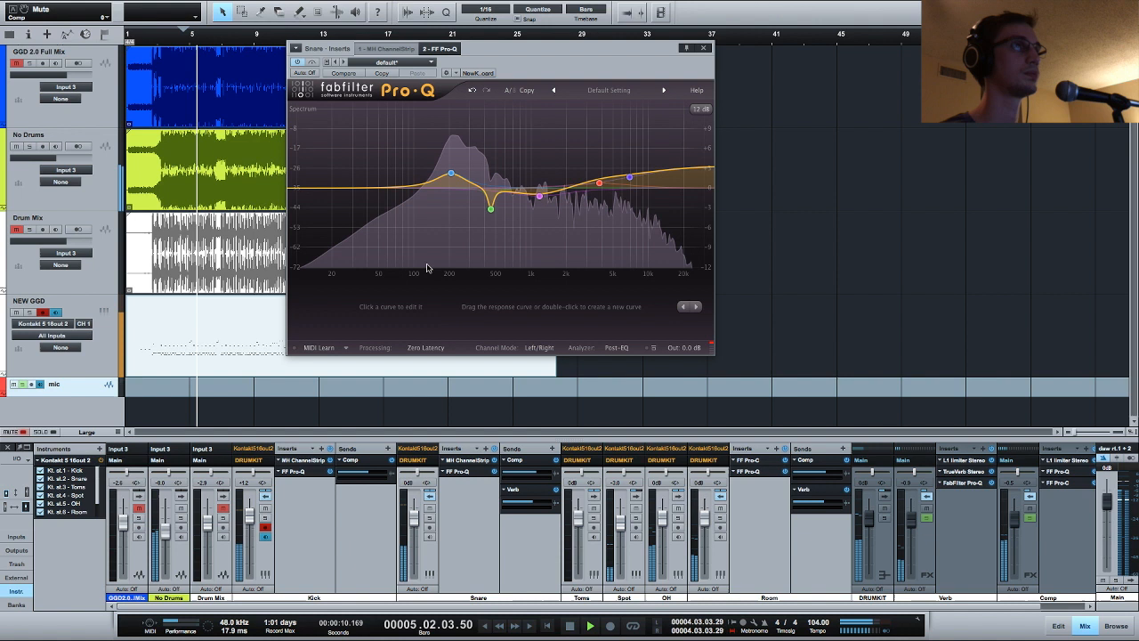
pyautogui.moveTo(451, 174); pyautogui.dragTo(451, 171)
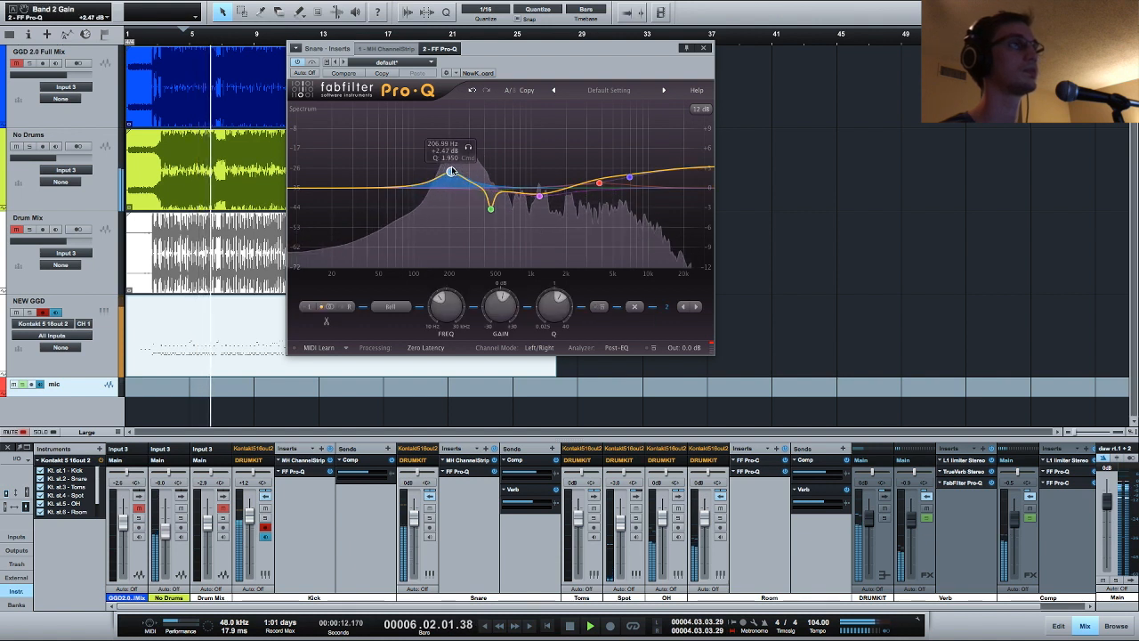
# Compare the NEW GGD drums with the reference Drum Mix by switching which of the two tracks is muted
pyautogui.press('space')
pyautogui.click(16, 230)
pyautogui.click(16, 312)
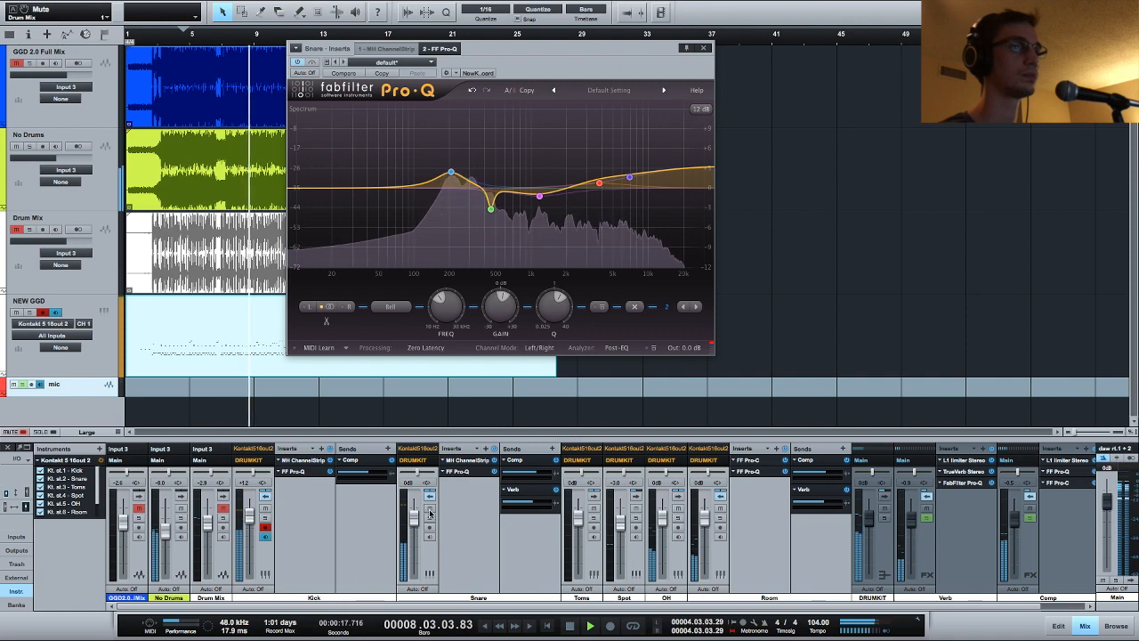
# Raise the Snare channel's fader to +0.5 dB and close its FF Pro-Q window
pyautogui.moveTo(414, 519); pyautogui.dragTo(414, 518)
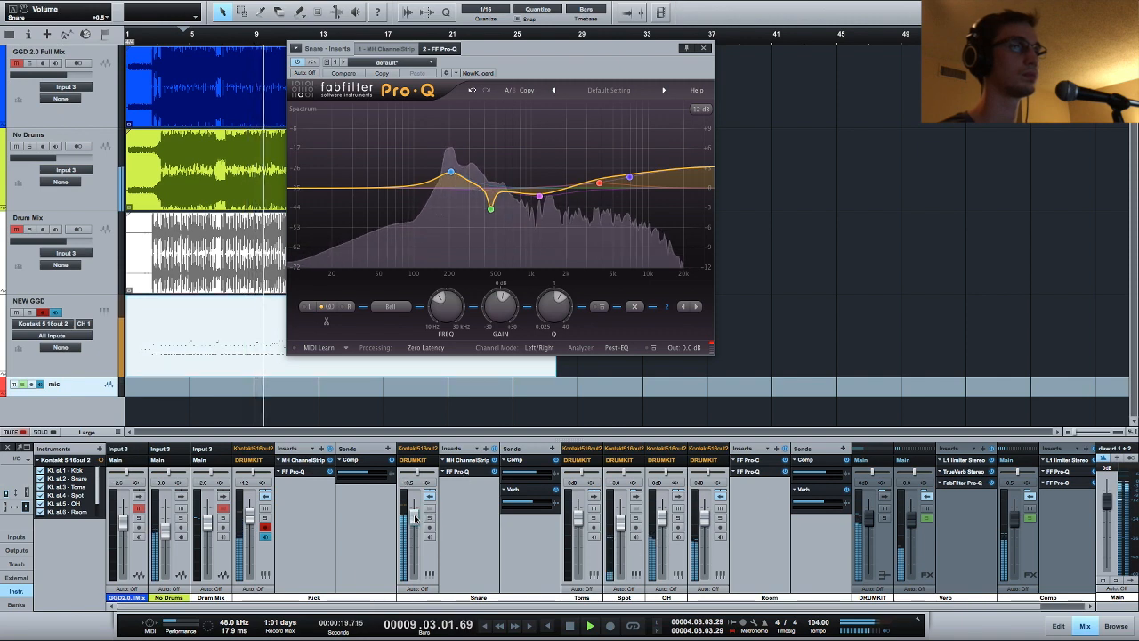
pyautogui.click(703, 48)
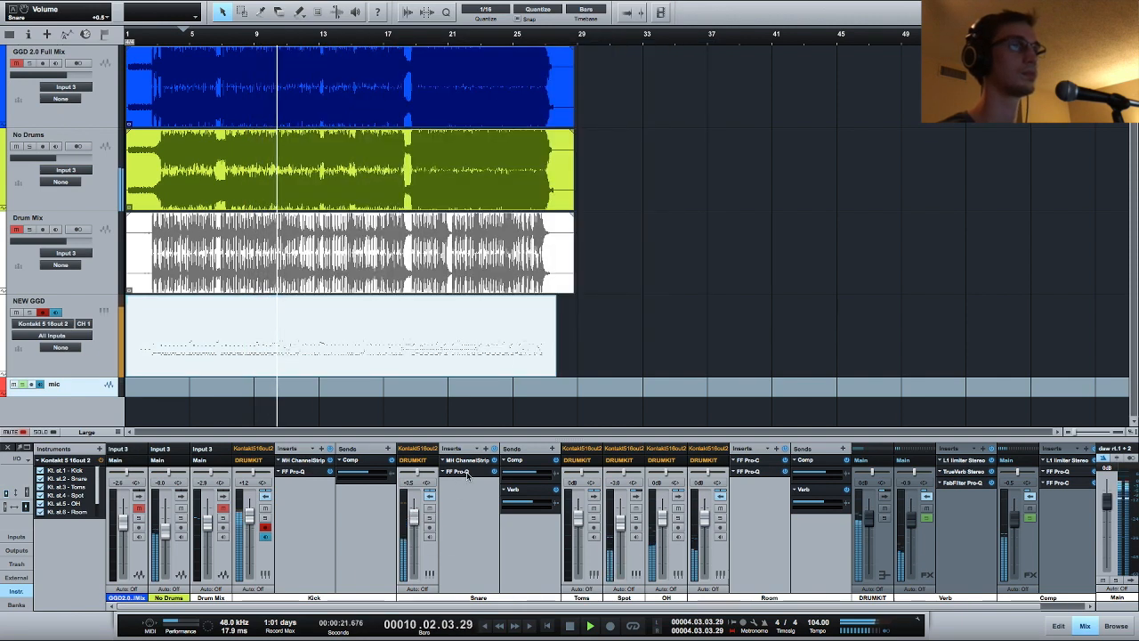
# In the Snare's FF Pro-Q, cut near 1 kHz by about 3 dB, boost 209 Hz to +3.01 dB, set output gain to about +0.5 dB, and close it
pyautogui.click(466, 475)
pyautogui.moveTo(527, 153); pyautogui.dragTo(545, 197)
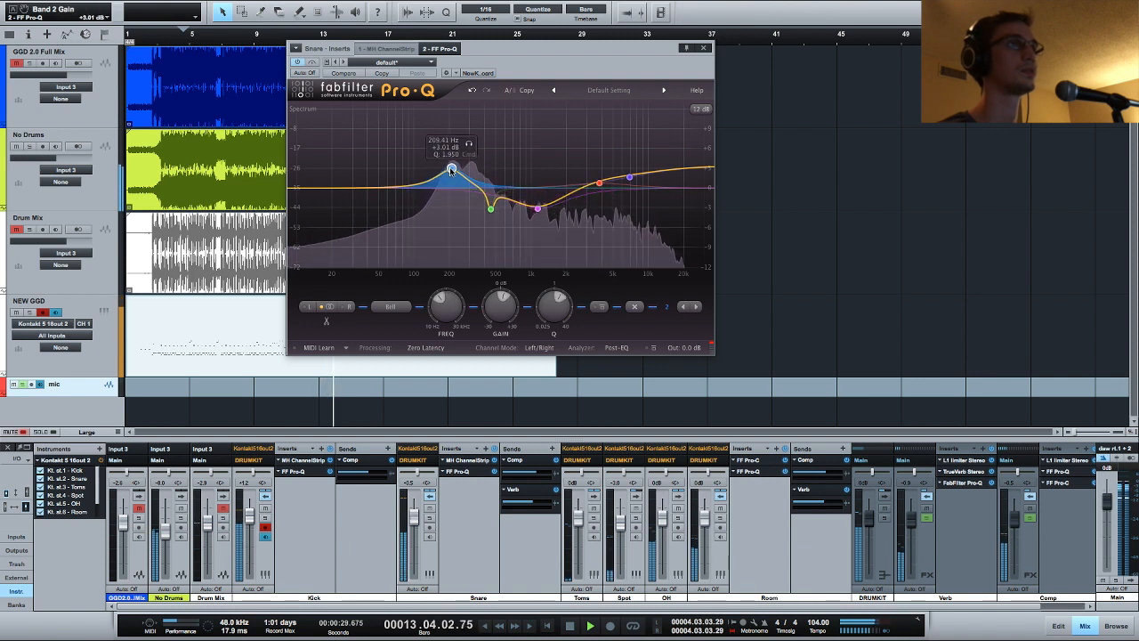
pyautogui.moveTo(682, 348)
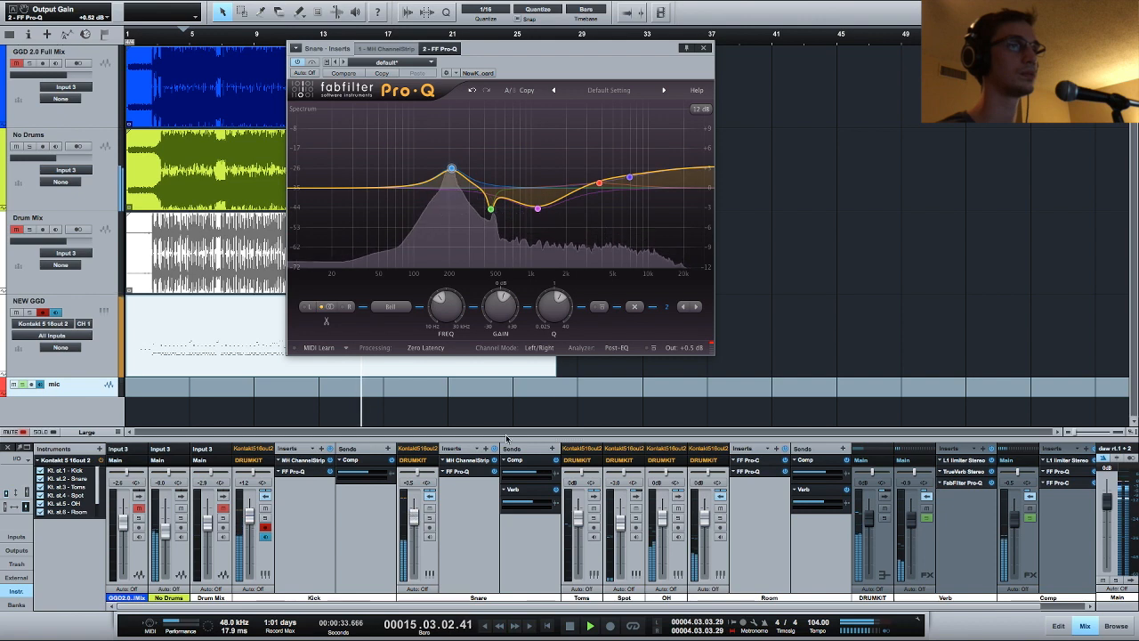
pyautogui.click(704, 48)
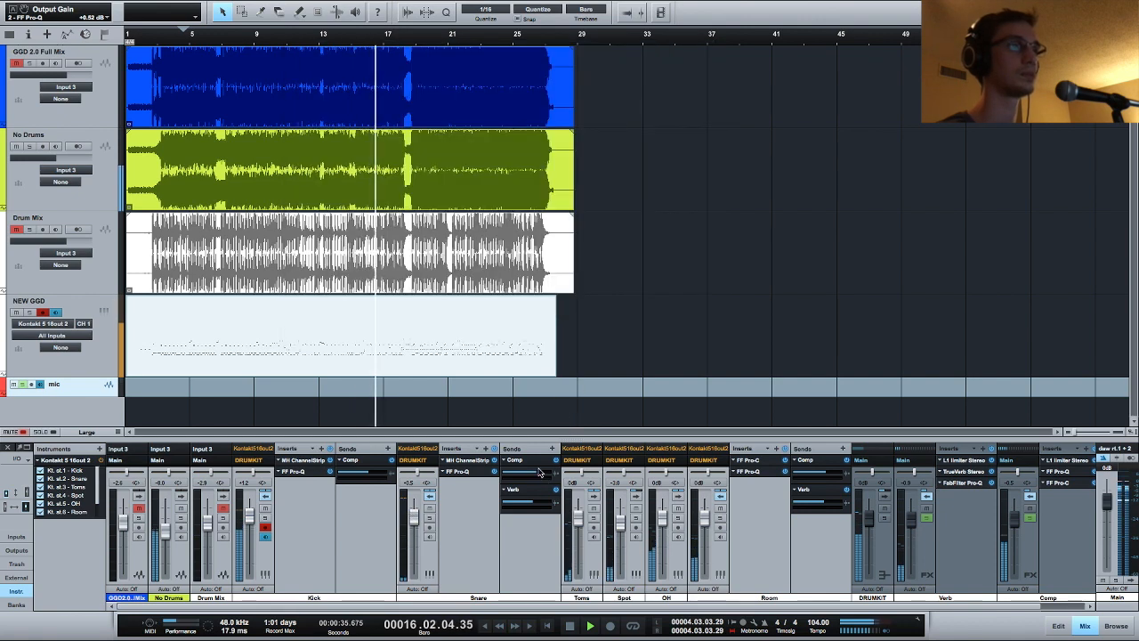
# Set the Snare channel's send level to Comp to +0.5 dB during playback
pyautogui.moveTo(538, 475)
pyautogui.moveTo(538, 474); pyautogui.dragTo(541, 477)
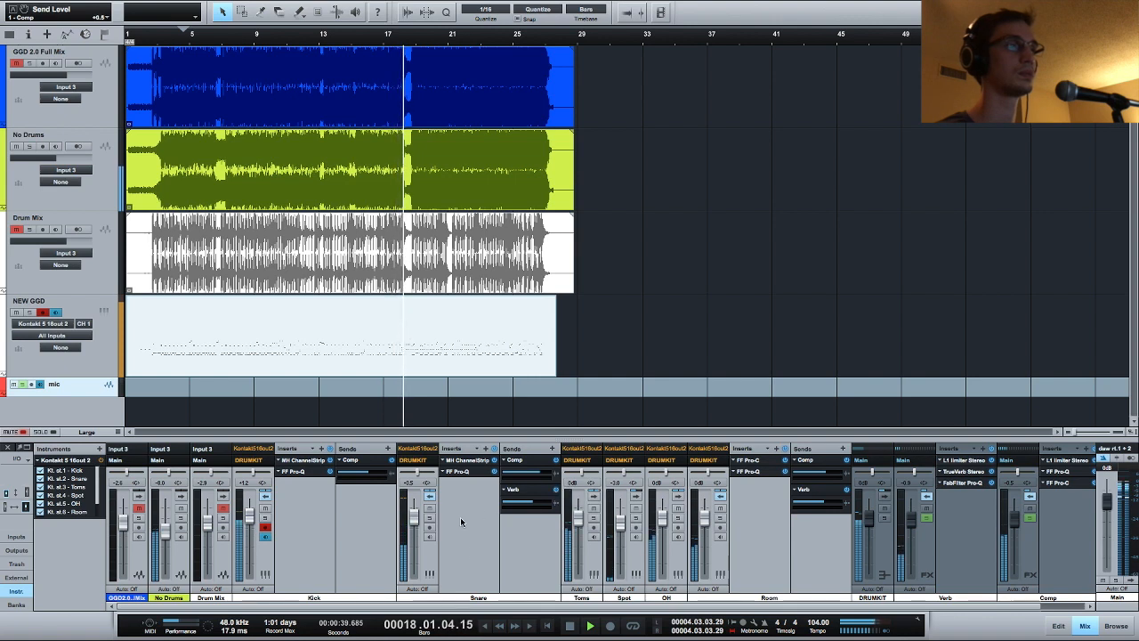
pyautogui.click(681, 389)
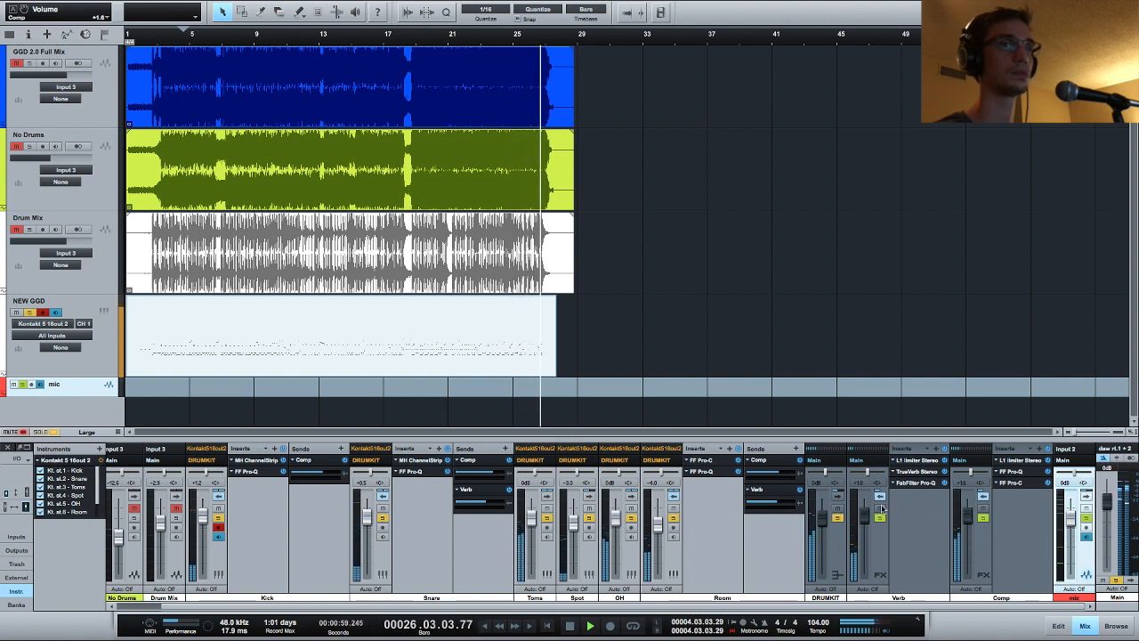
# Display the DRUMKIT bus's inserts and sends, and select the NEW GGD clip
pyautogui.doubleClick(837, 553)
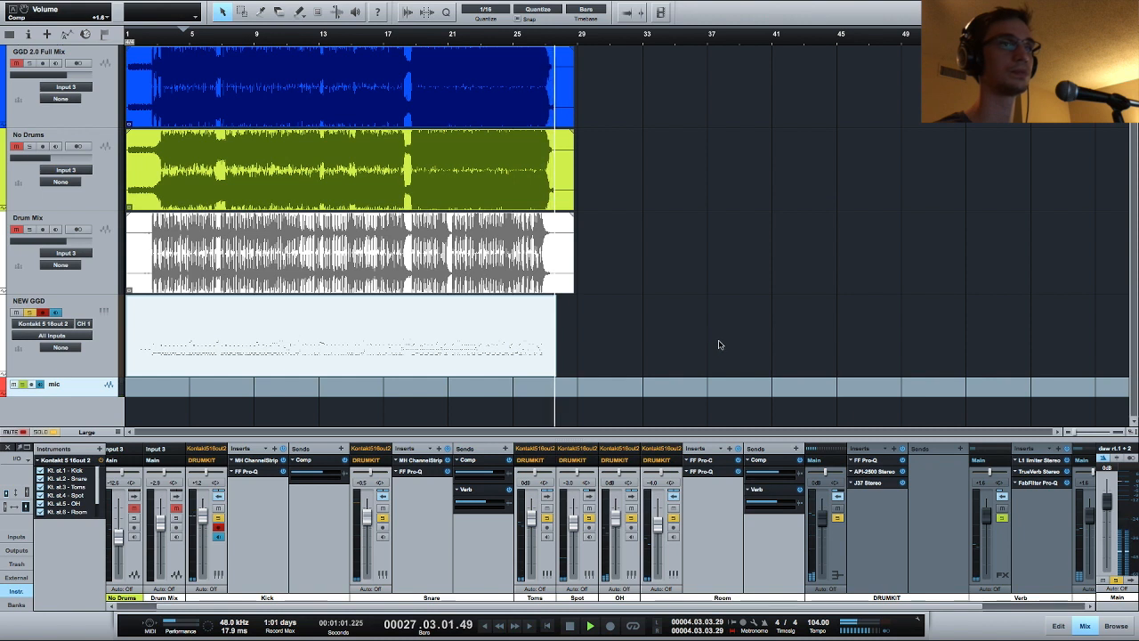
pyautogui.click(394, 299)
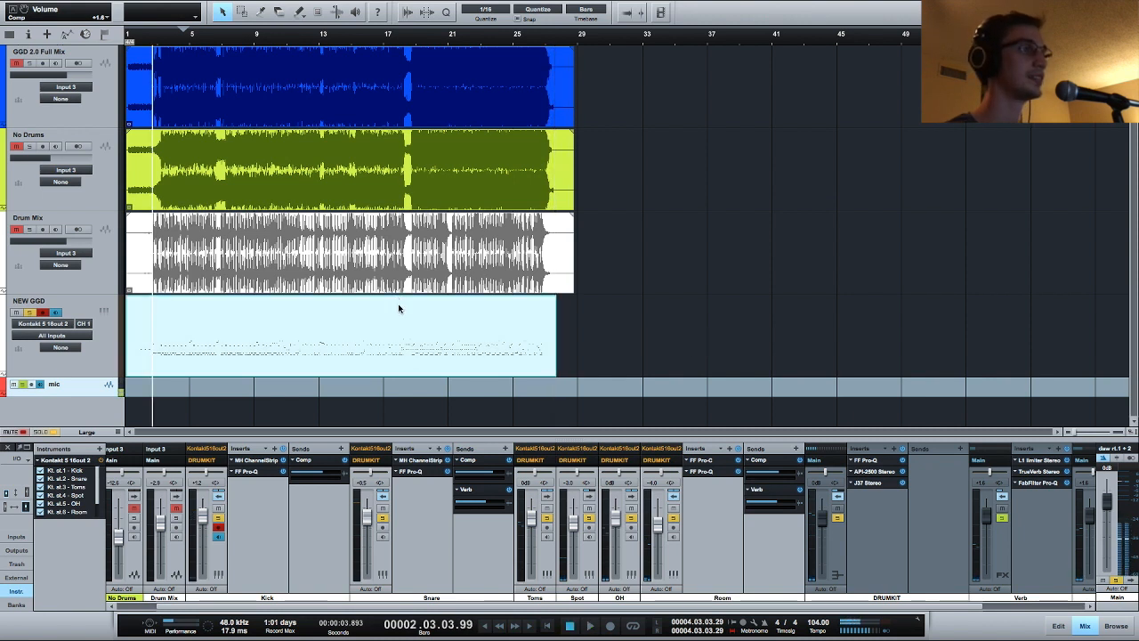